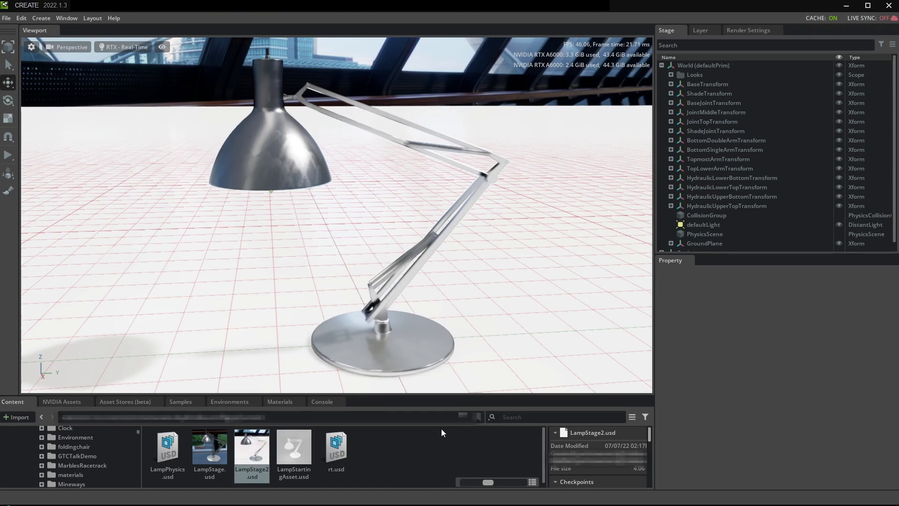
- Create a revolute joint between BaseTransform and BaseJointTransform at the lamp's foot and set its axis to Z
{"action": "left_click", "coordinate": [409, 349]}
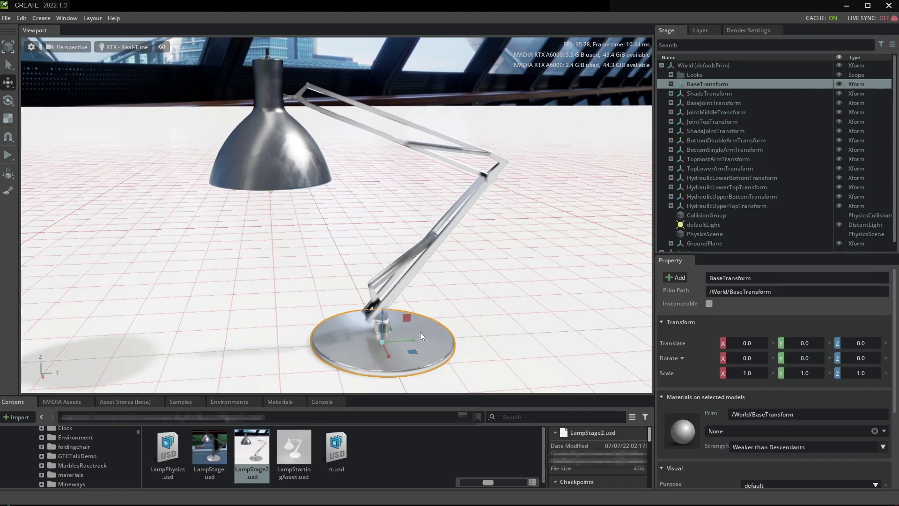
{"action": "scroll", "coordinate": [420, 332], "scroll_direction": "up", "scroll_amount": 3}
{"action": "middle_click_drag", "start_coordinate": [419, 333], "coordinate": [394, 221]}
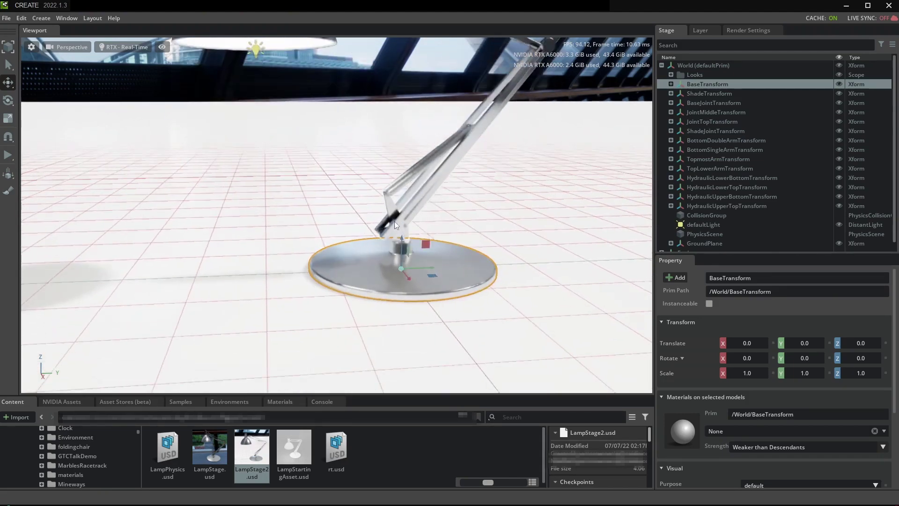
{"action": "left_click", "coordinate": [394, 223], "text": "shift"}
{"action": "scroll", "coordinate": [421, 229], "scroll_direction": "up", "scroll_amount": 5}
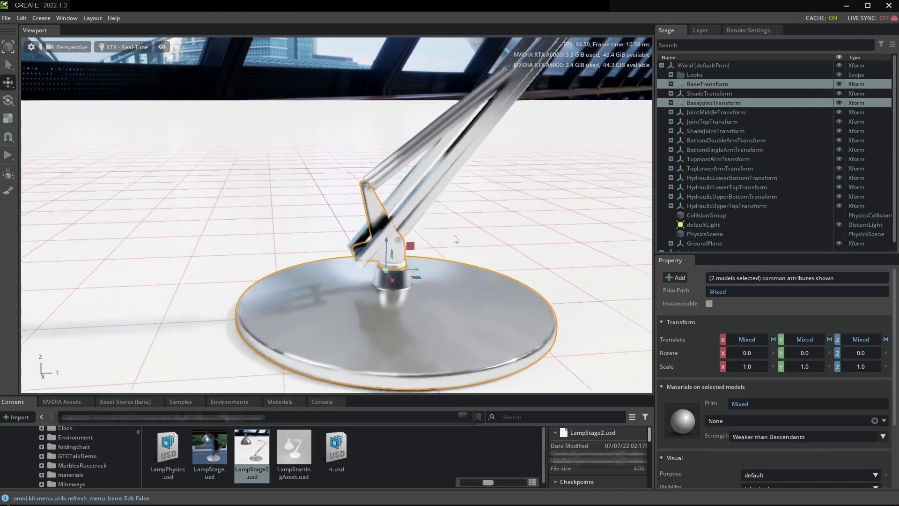
{"action": "middle_click_drag", "start_coordinate": [456, 239], "coordinate": [428, 216]}
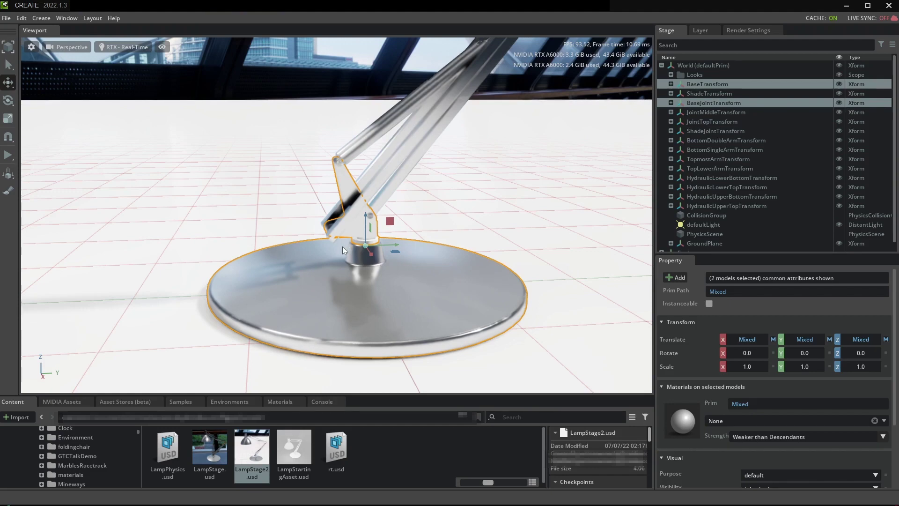
{"action": "left_click", "coordinate": [349, 277]}
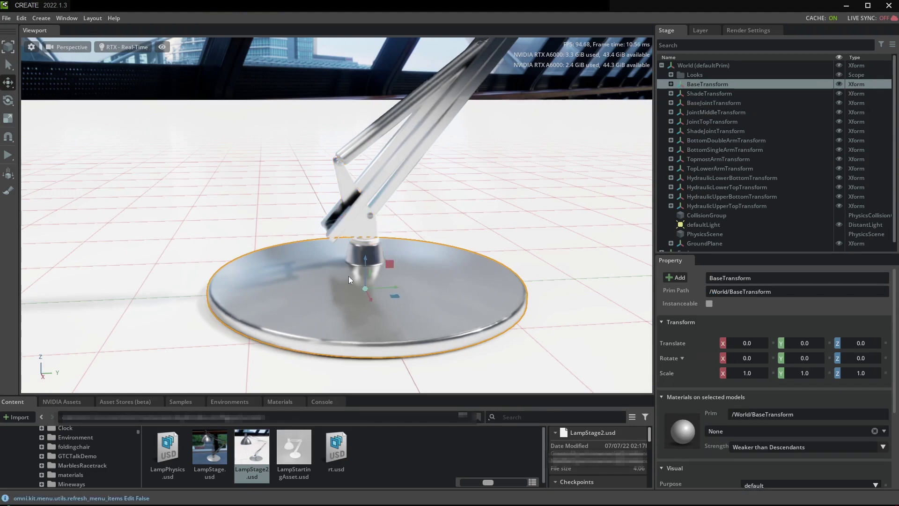
{"action": "left_click", "coordinate": [345, 178], "text": "shift"}
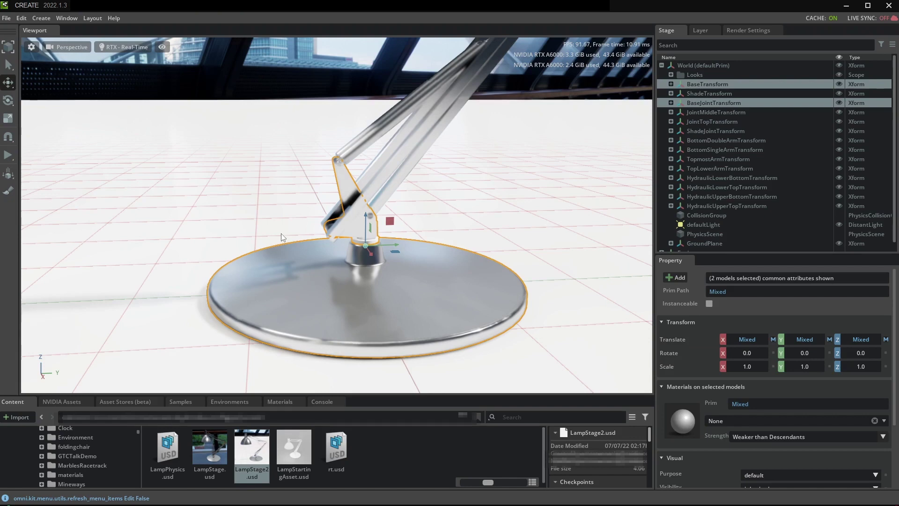
{"action": "left_click", "coordinate": [41, 19]}
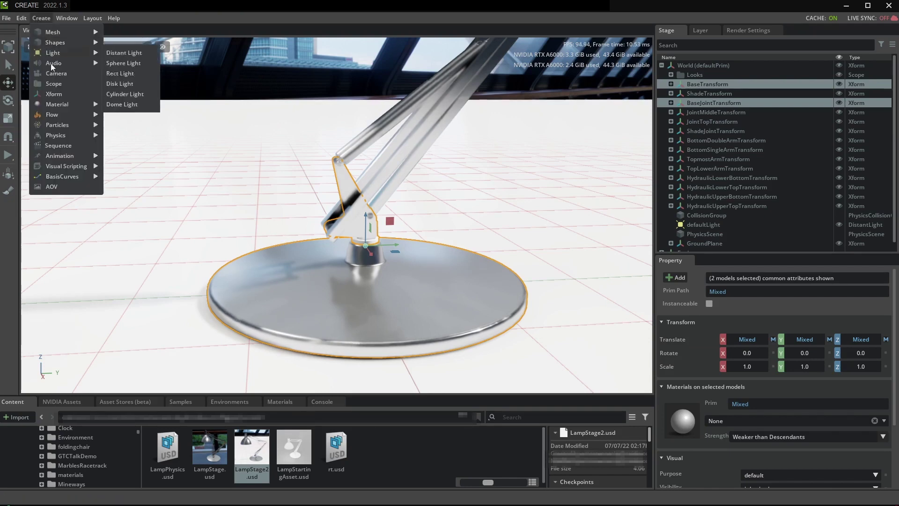
{"action": "mouse_move", "coordinate": [77, 135]}
{"action": "mouse_move", "coordinate": [131, 177]}
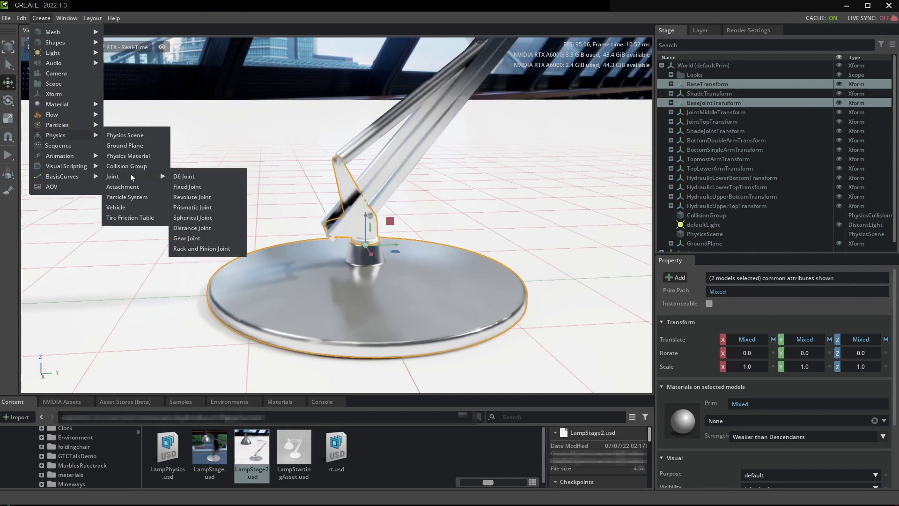
{"action": "left_click", "coordinate": [213, 198]}
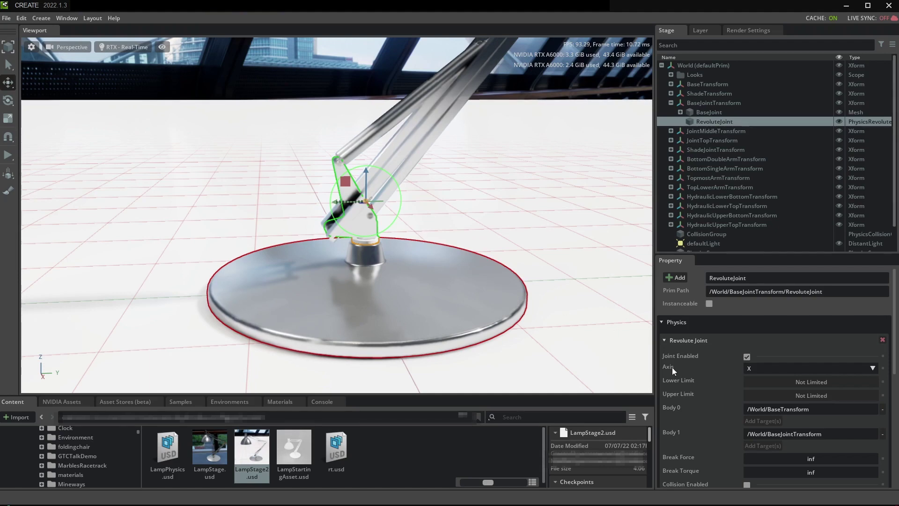
{"action": "left_click", "coordinate": [777, 369]}
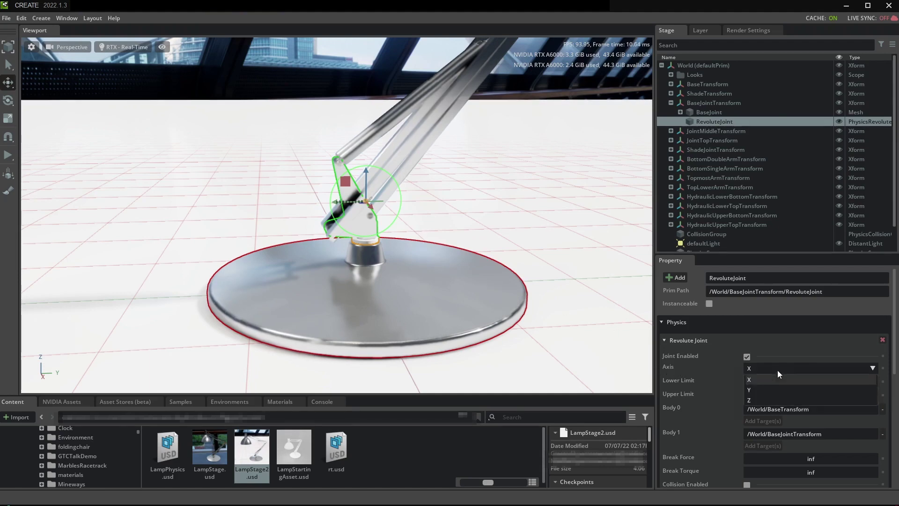
{"action": "left_click", "coordinate": [771, 401]}
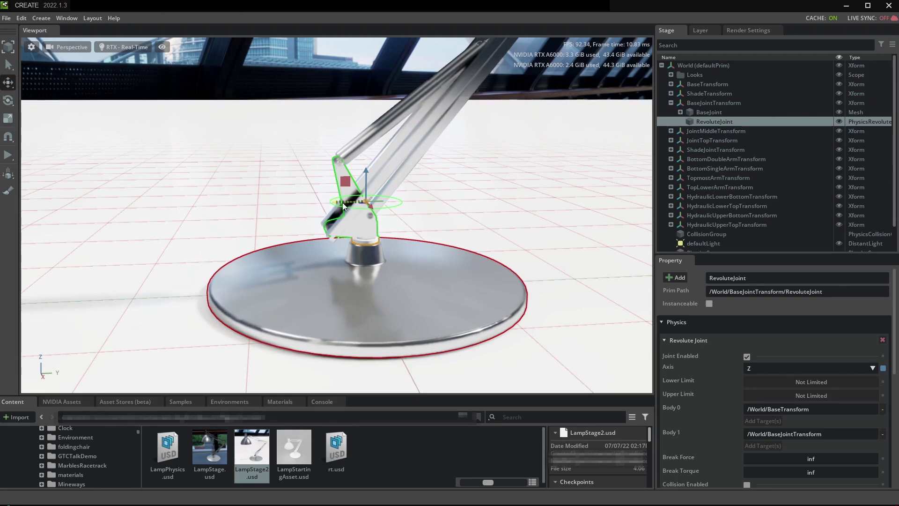
- Try moving the revolute joint sideways away from the lamp arm, and undo the move
{"action": "left_click_drag", "start_coordinate": [342, 203], "coordinate": [243, 209]}
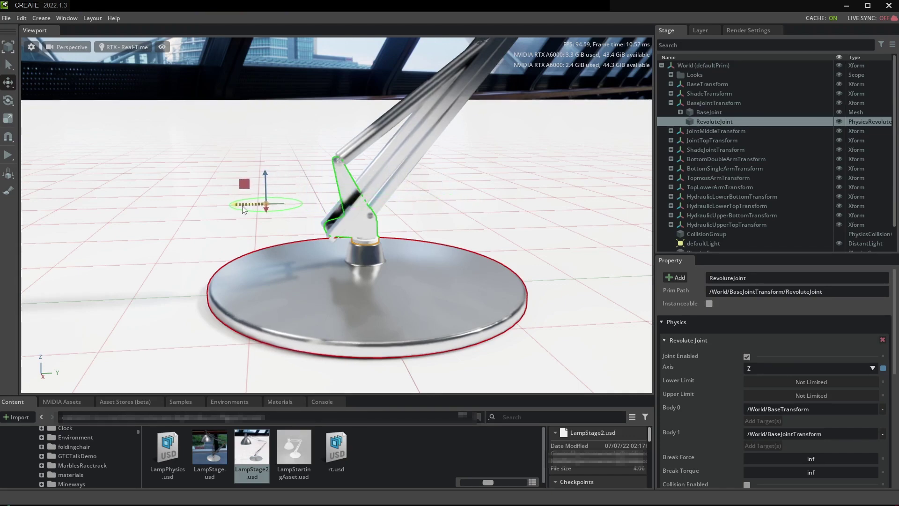
{"action": "left_click", "coordinate": [21, 19]}
{"action": "left_click", "coordinate": [34, 33]}
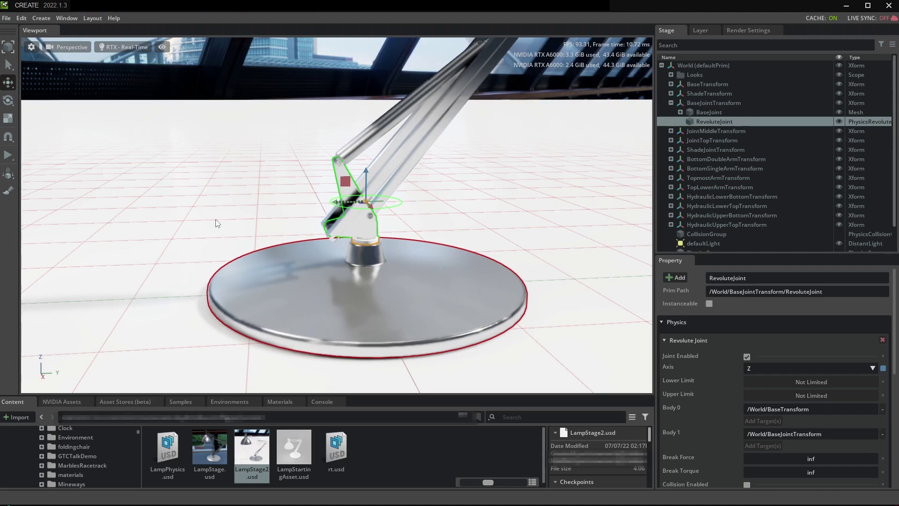
- Switch the viewport to the Front view and create a new camera from it
{"action": "left_click", "coordinate": [62, 45]}
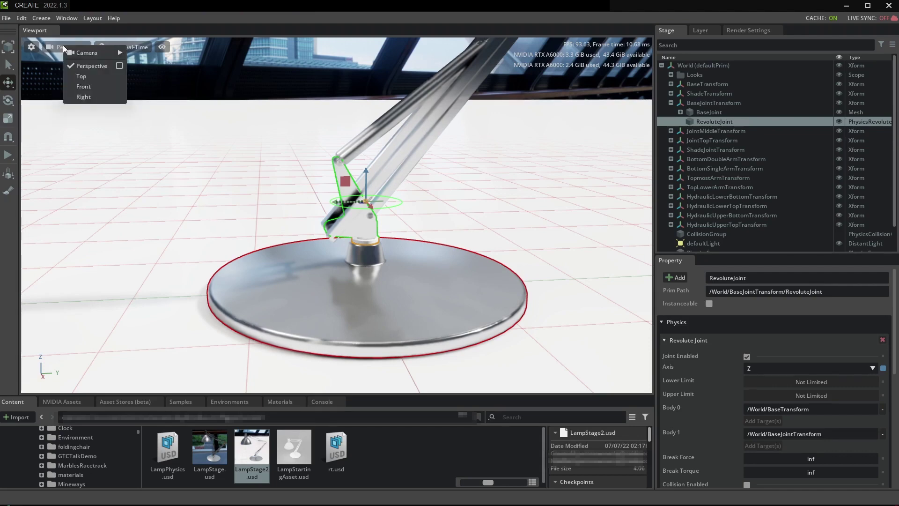
{"action": "left_click", "coordinate": [154, 74]}
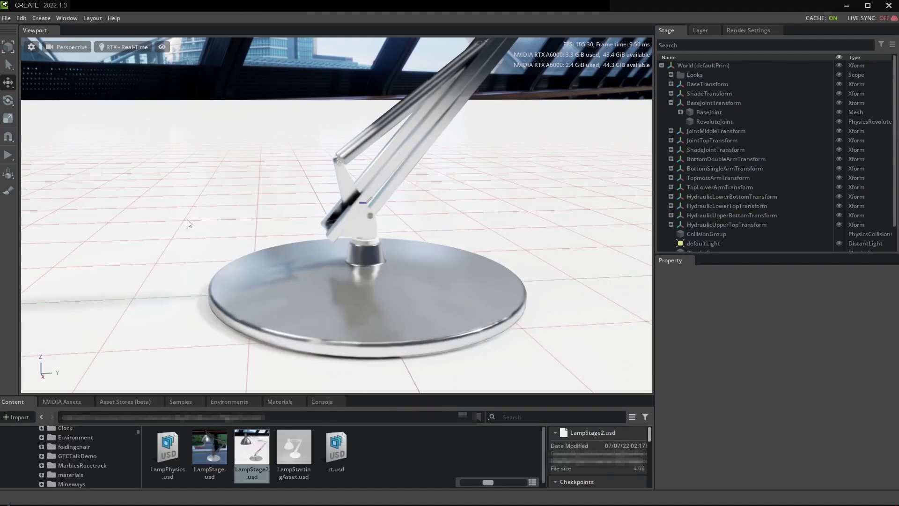
{"action": "left_click", "coordinate": [62, 47]}
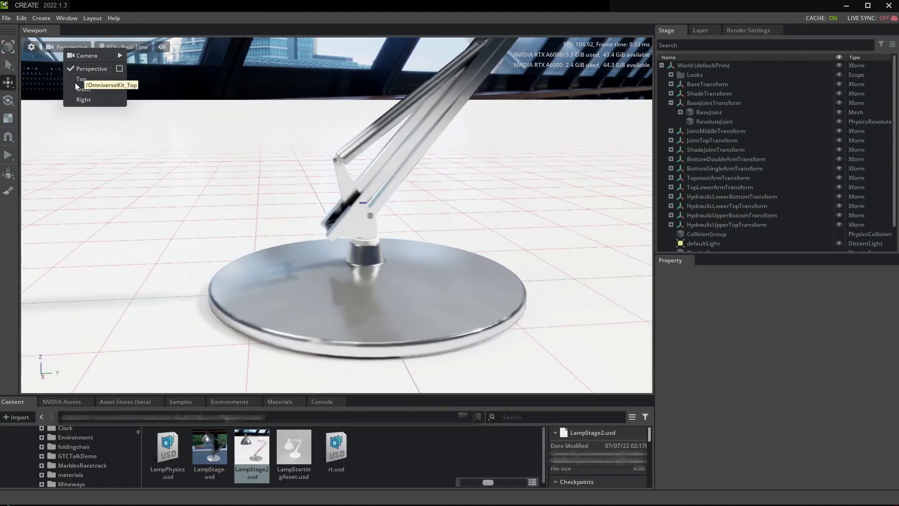
{"action": "left_click", "coordinate": [88, 100]}
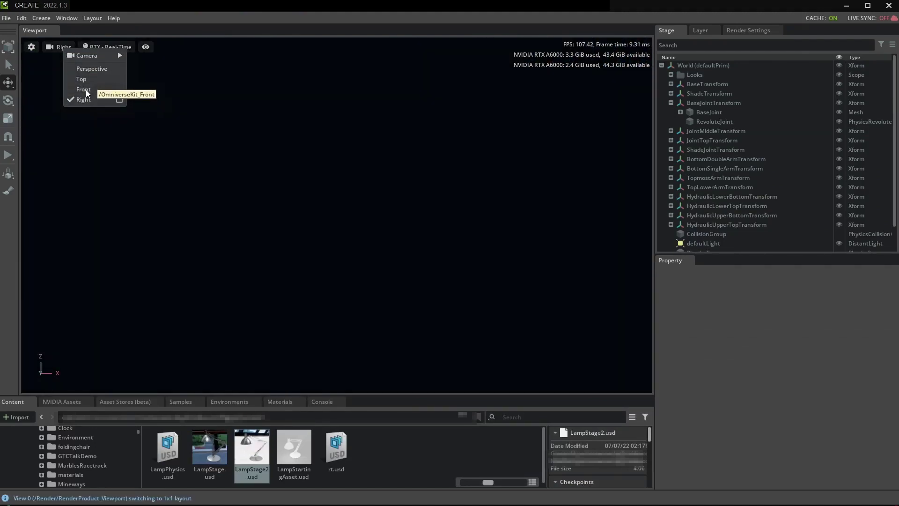
{"action": "left_click", "coordinate": [82, 80]}
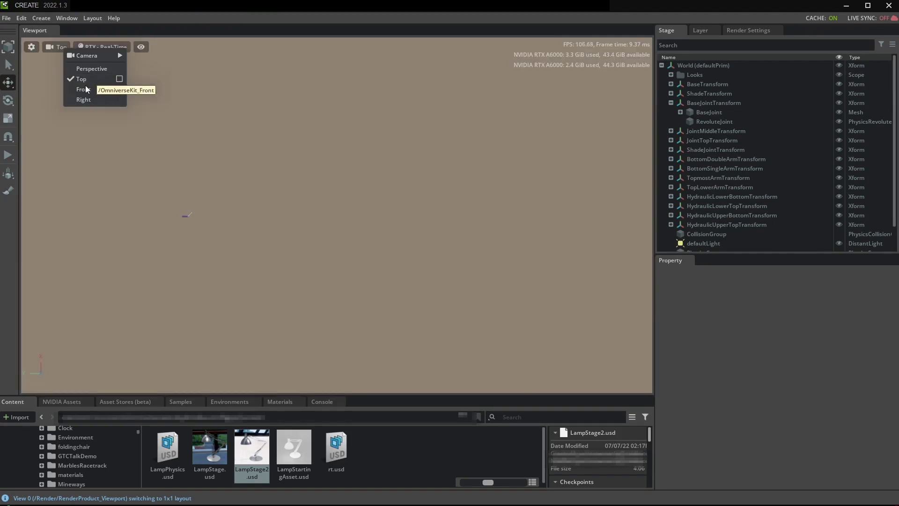
{"action": "left_click", "coordinate": [84, 99]}
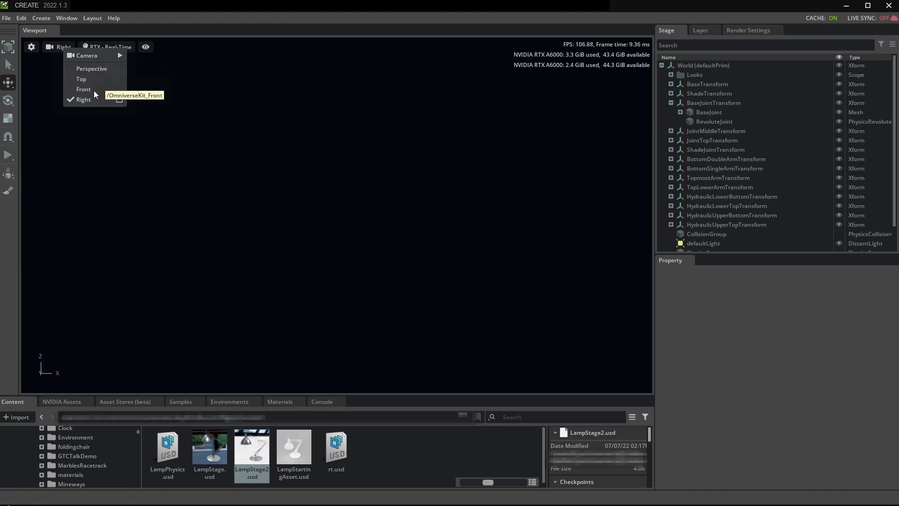
{"action": "left_click", "coordinate": [93, 90]}
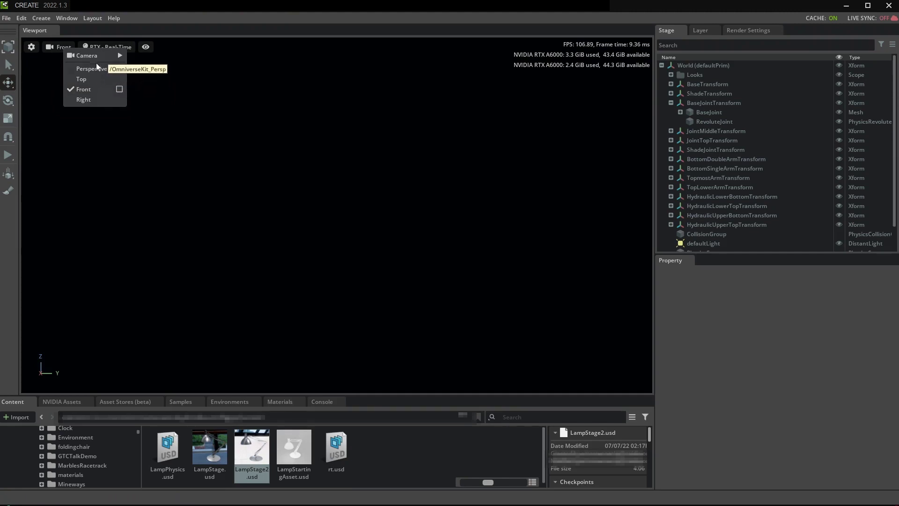
{"action": "mouse_move", "coordinate": [94, 55]}
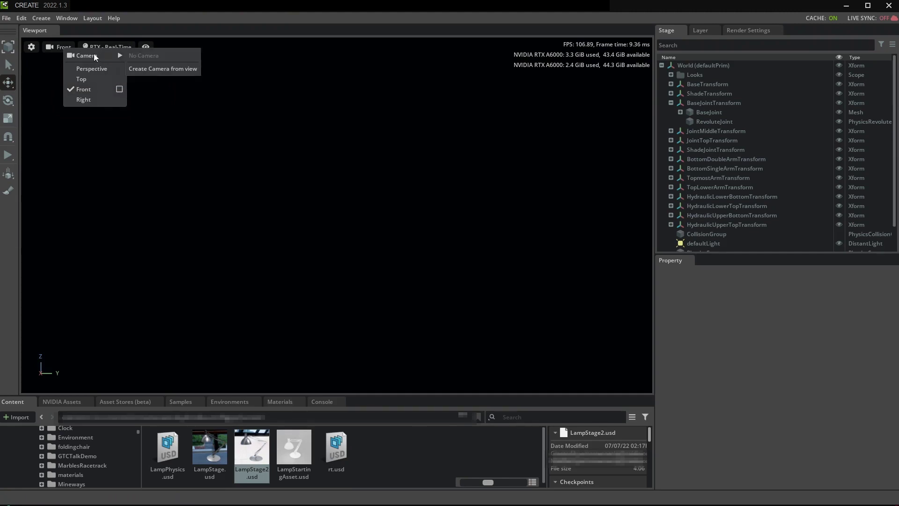
{"action": "left_click", "coordinate": [162, 68]}
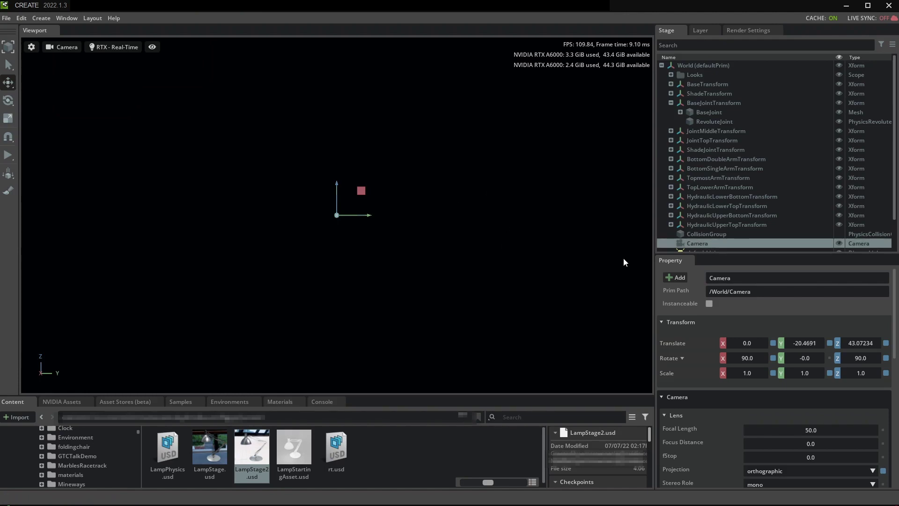
- Set the new camera's projection to perspective
{"action": "scroll", "coordinate": [768, 293], "scroll_direction": "down", "scroll_amount": 3}
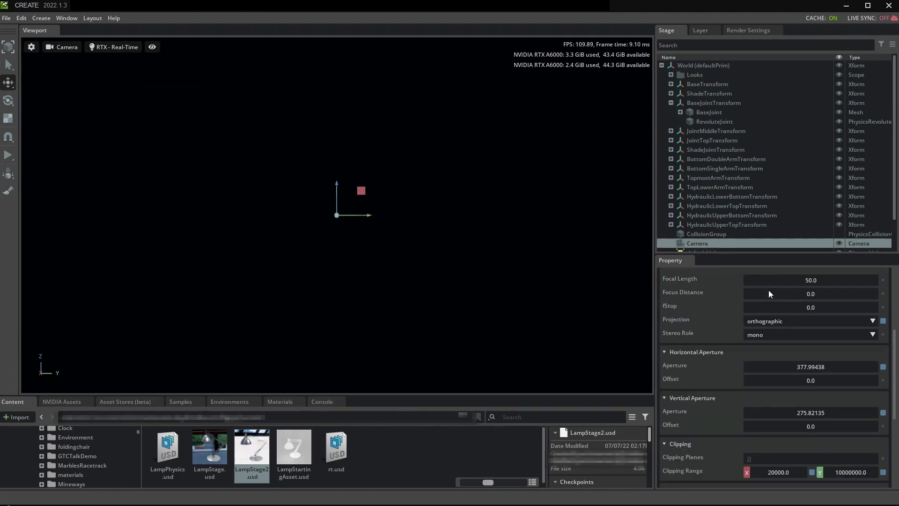
{"action": "left_click", "coordinate": [793, 321]}
{"action": "left_click", "coordinate": [794, 328]}
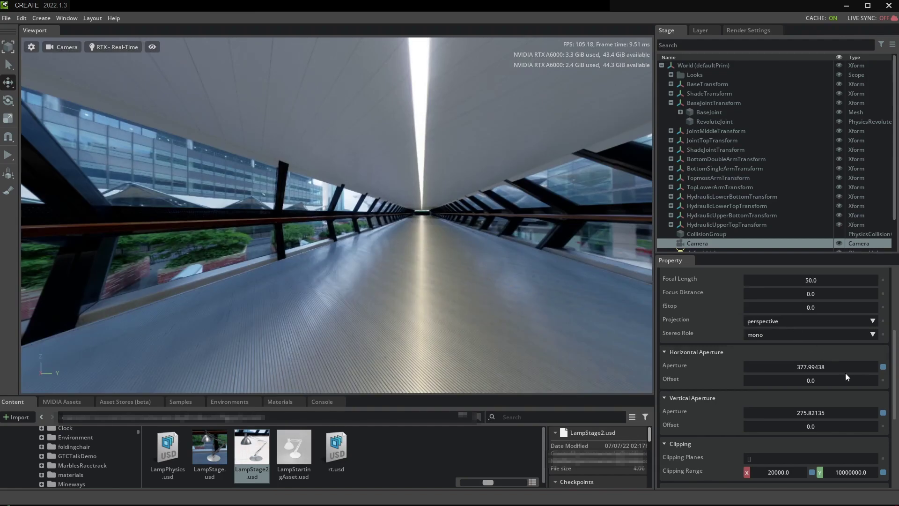
- Reset the camera's horizontal aperture, vertical aperture and both clipping range values to their defaults
{"action": "left_click", "coordinate": [883, 366]}
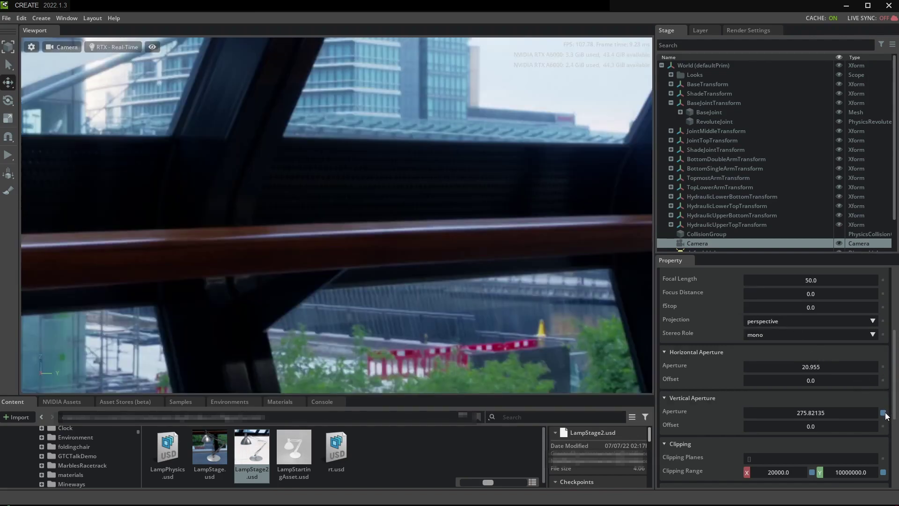
{"action": "left_click", "coordinate": [883, 412]}
{"action": "scroll", "coordinate": [882, 414], "scroll_direction": "down", "scroll_amount": 2}
{"action": "left_click", "coordinate": [883, 397]}
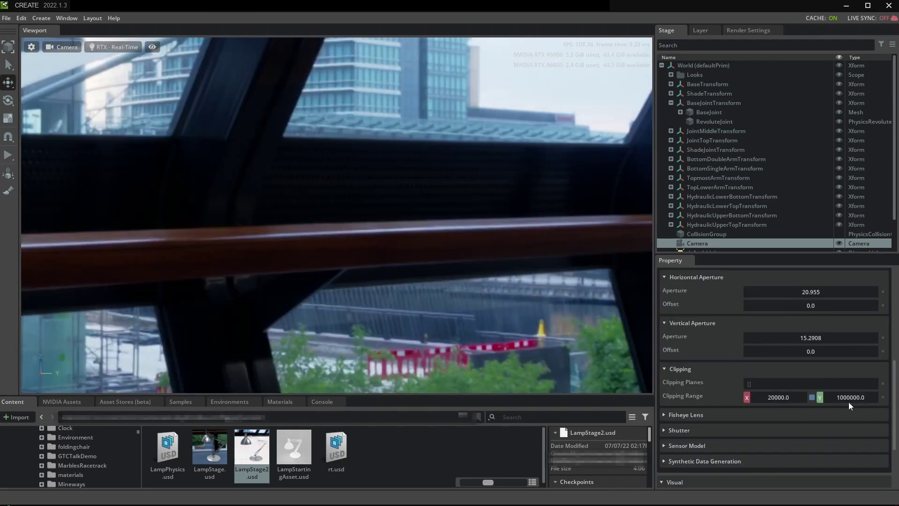
{"action": "left_click", "coordinate": [811, 397]}
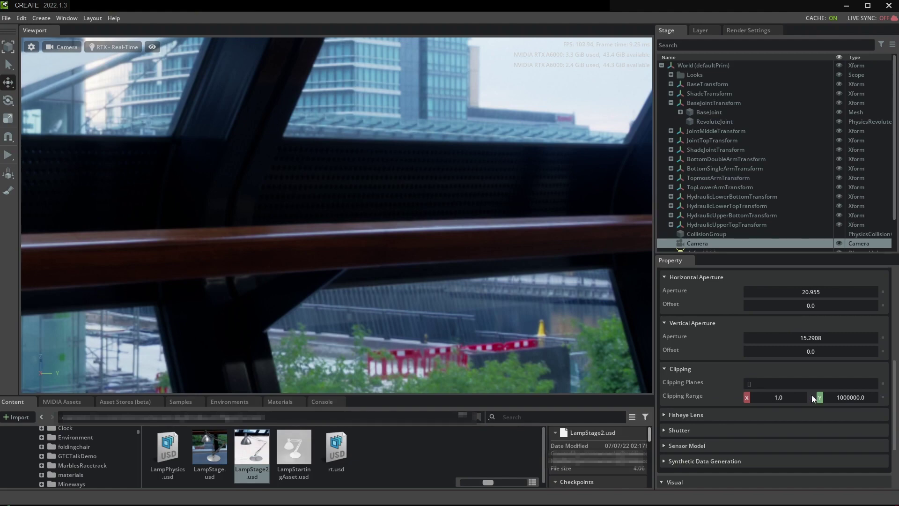
- Rename the new camera to CameraSide
{"action": "right_click", "coordinate": [717, 242]}
{"action": "left_click", "coordinate": [745, 308]}
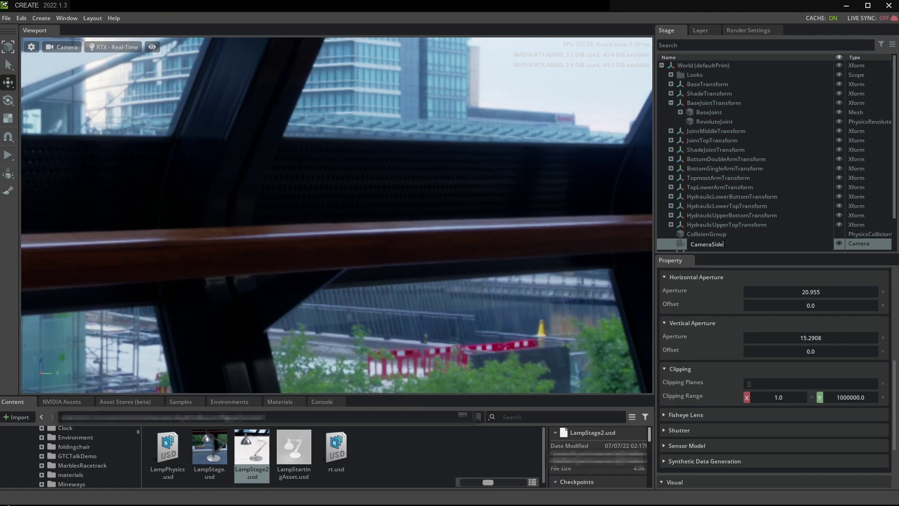
{"action": "type", "text": "Side"}
{"action": "key", "text": "Return"}
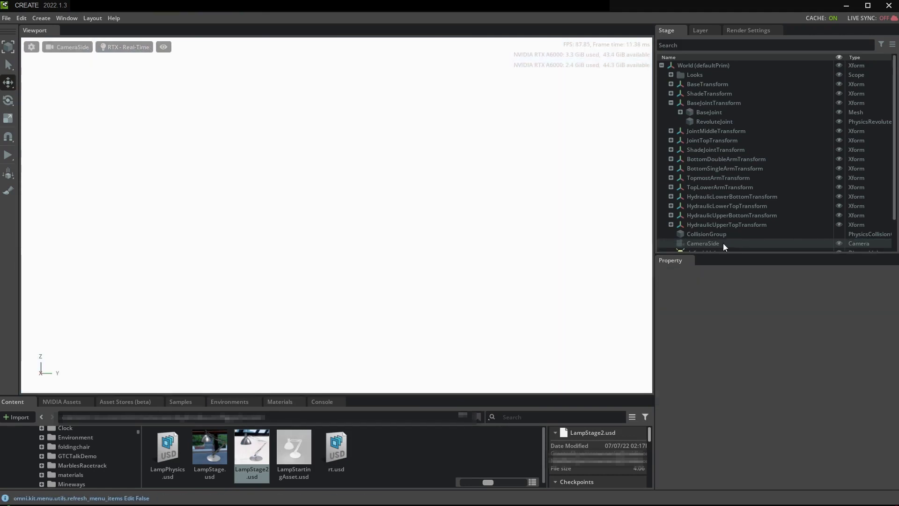
- Inspect HydraulicLowerTopTransform, ShadeTransform and BaseJointTransform up close in turn through the CameraSide view
{"action": "left_click", "coordinate": [719, 242]}
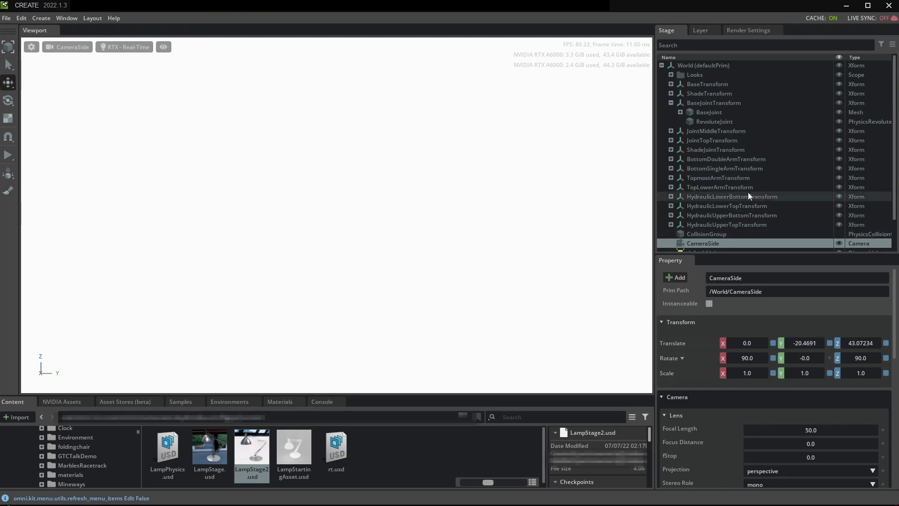
{"action": "left_click", "coordinate": [727, 206]}
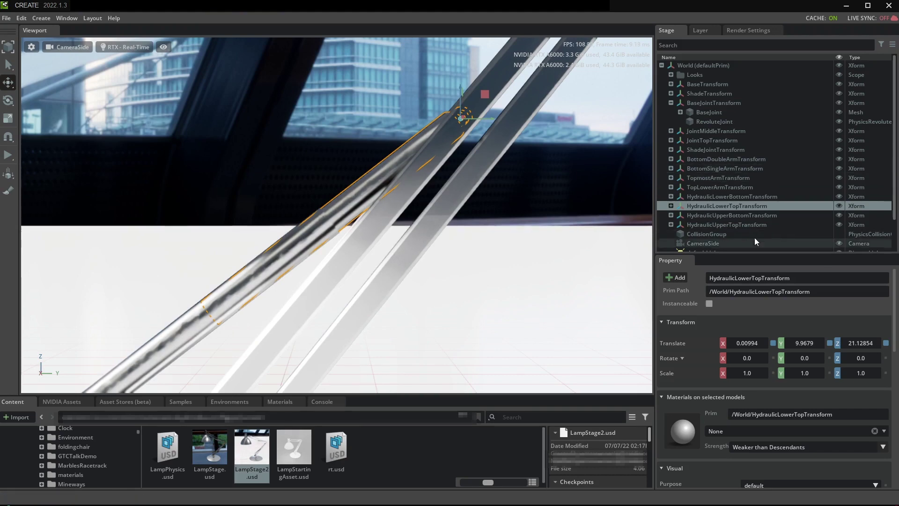
{"action": "left_click", "coordinate": [729, 92]}
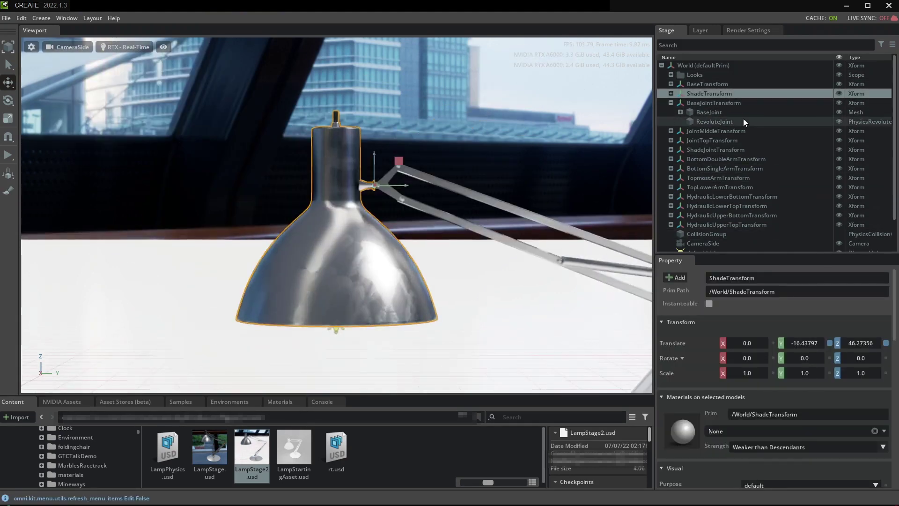
{"action": "left_click", "coordinate": [728, 103]}
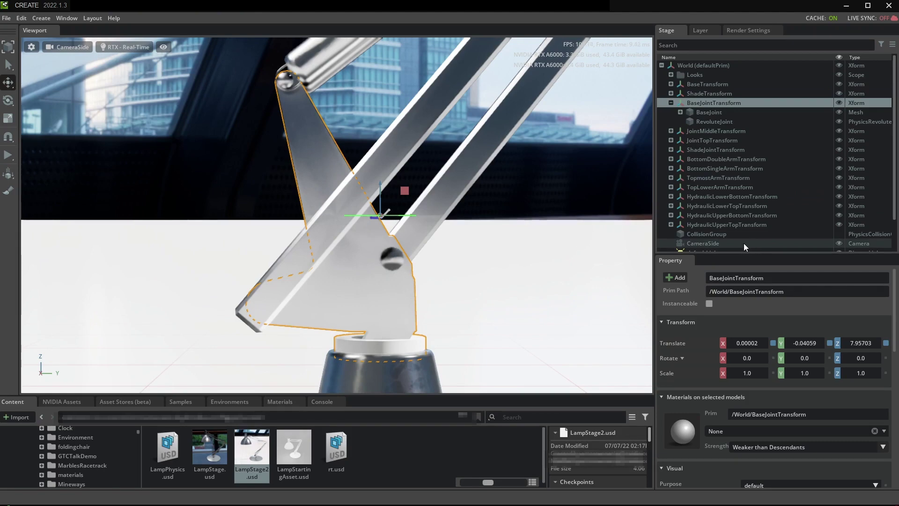
- Switch the viewport back to the Perspective camera and clear the selection
{"action": "left_click", "coordinate": [64, 46]}
{"action": "left_click", "coordinate": [90, 68]}
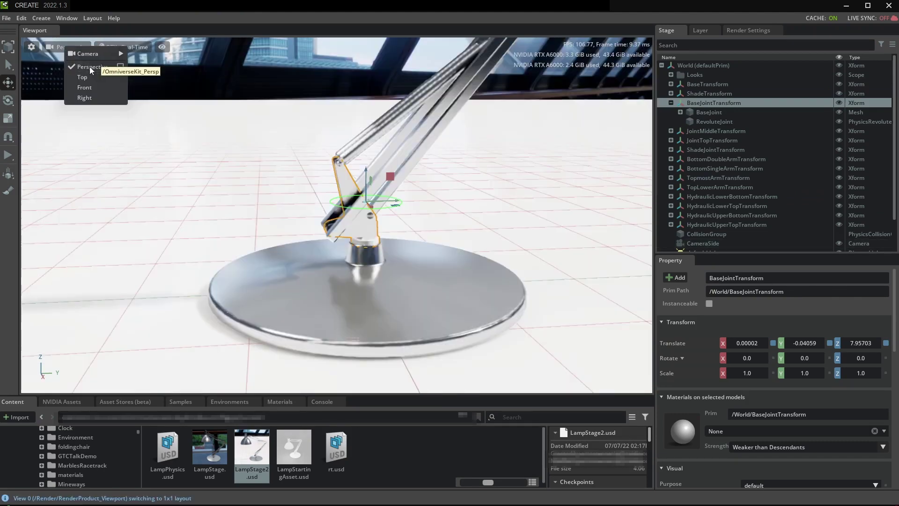
{"action": "left_click", "coordinate": [213, 76]}
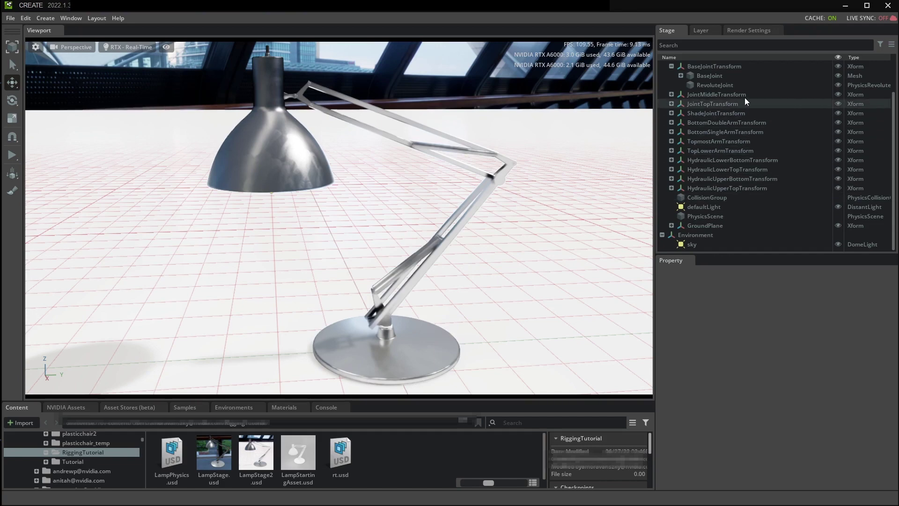
- Create a new scope under World in the stage
{"action": "left_click", "coordinate": [736, 86]}
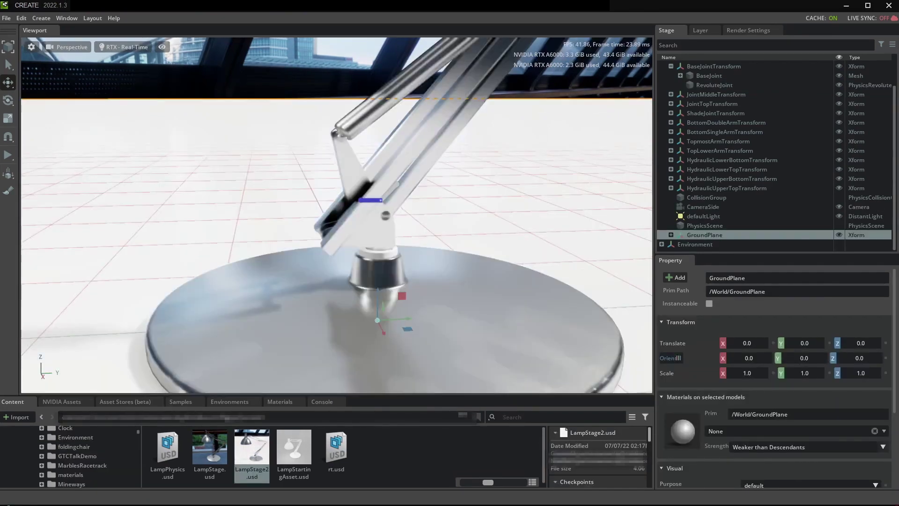
{"action": "scroll", "coordinate": [710, 124], "scroll_direction": "up", "scroll_amount": 2}
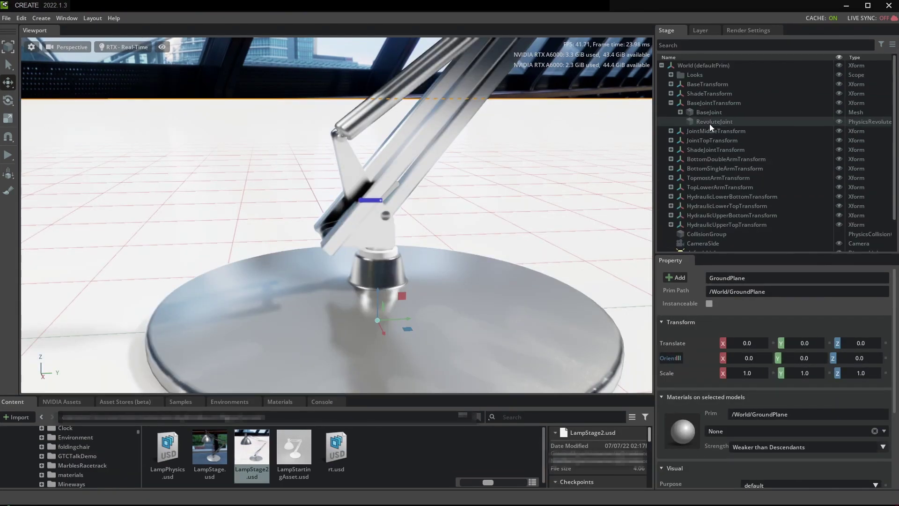
{"action": "right_click", "coordinate": [712, 64]}
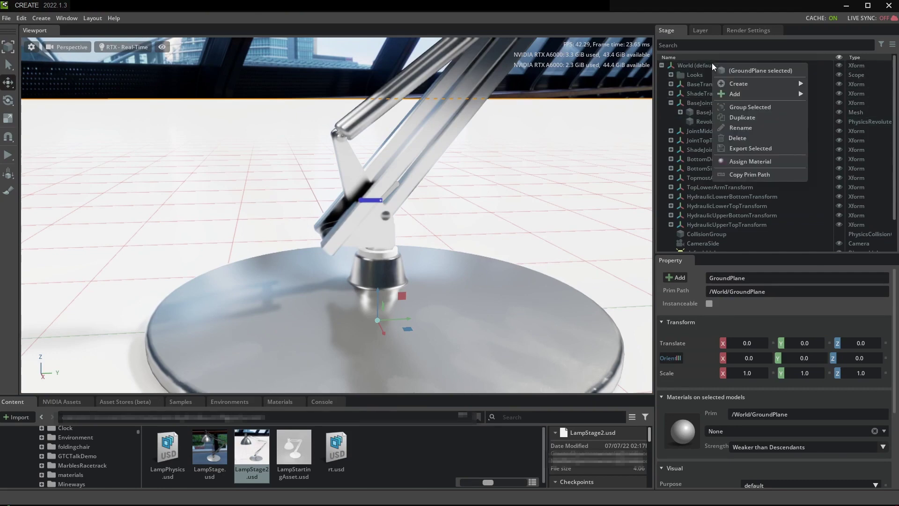
{"action": "mouse_move", "coordinate": [744, 85]}
{"action": "left_click", "coordinate": [830, 135]}
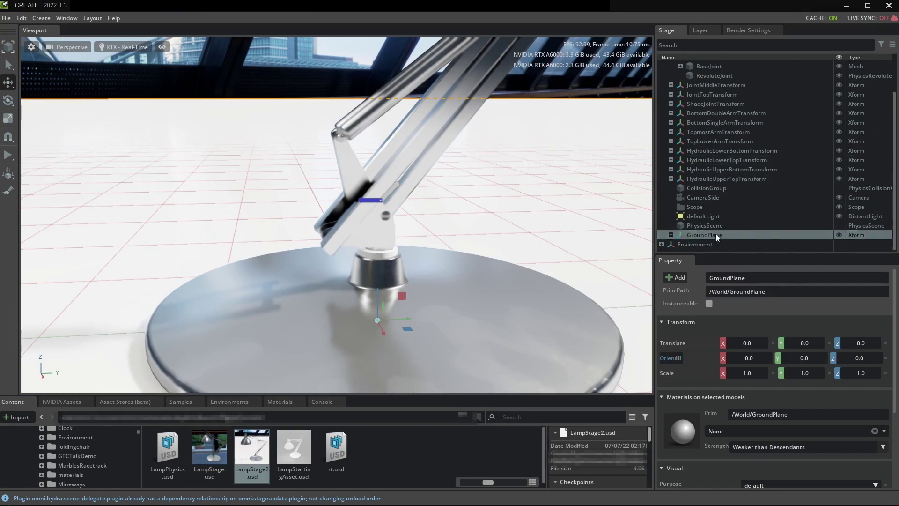
- Rename the new scope to Joints
{"action": "right_click", "coordinate": [701, 206]}
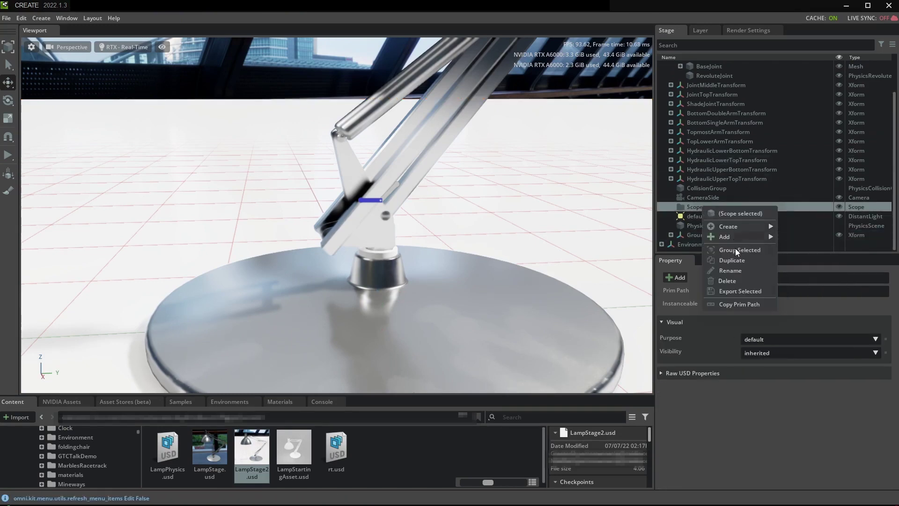
{"action": "left_click", "coordinate": [735, 270]}
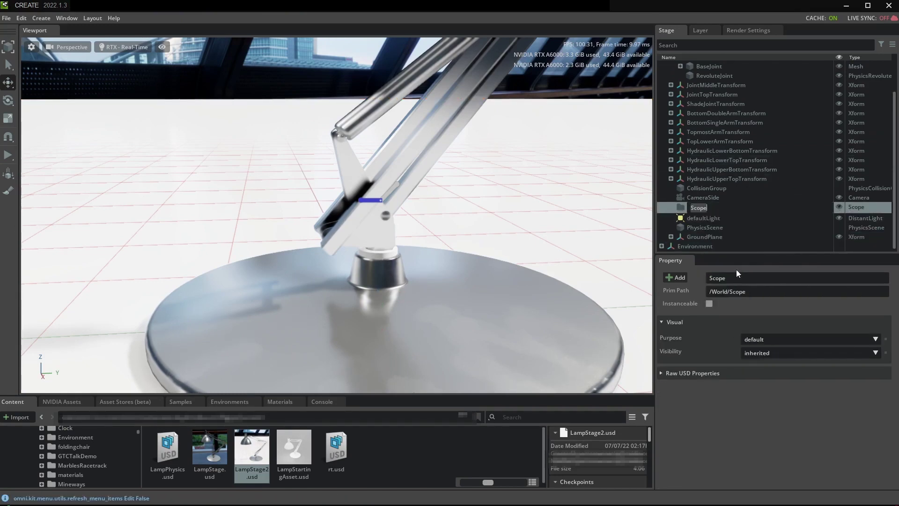
{"action": "type", "text": "Joints"}
{"action": "key", "text": "Return"}
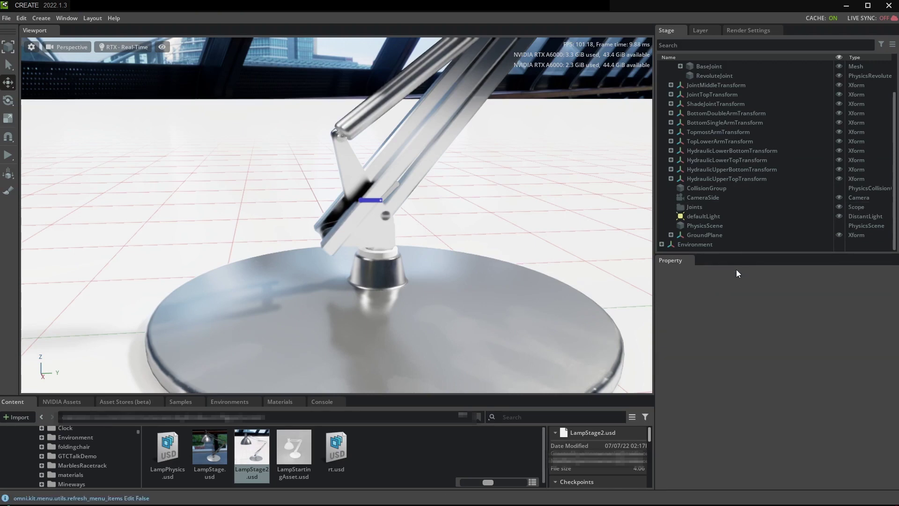
- Move RevoluteJoint from BaseJointTransform into the Joints scope and expand the scope
{"action": "left_click", "coordinate": [714, 75]}
{"action": "left_click_drag", "start_coordinate": [713, 75], "coordinate": [693, 205]}
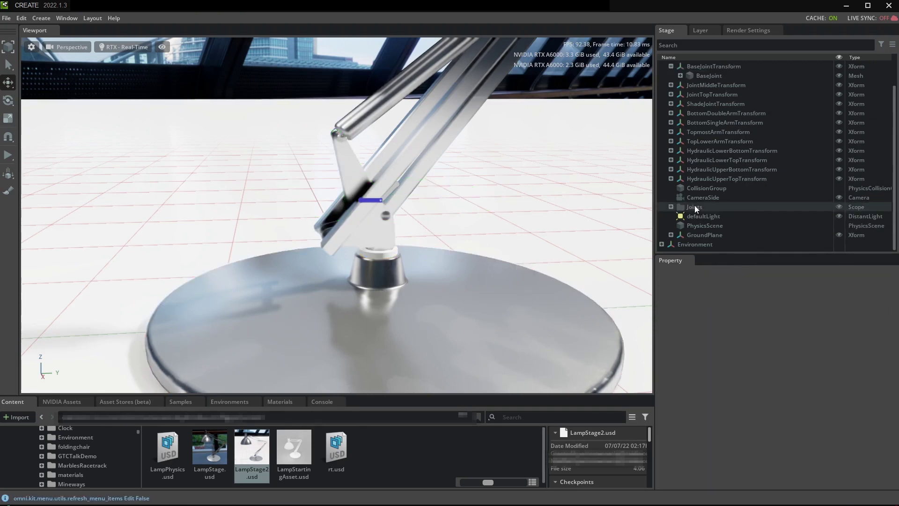
{"action": "left_click", "coordinate": [670, 206]}
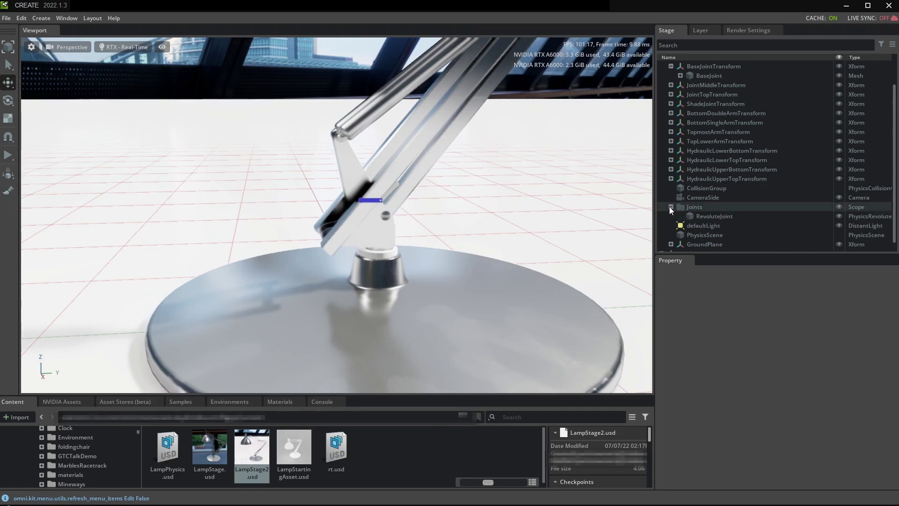
- Rename the RevoluteJoint inside the Joints scope to BaseHinge
{"action": "left_click", "coordinate": [711, 216]}
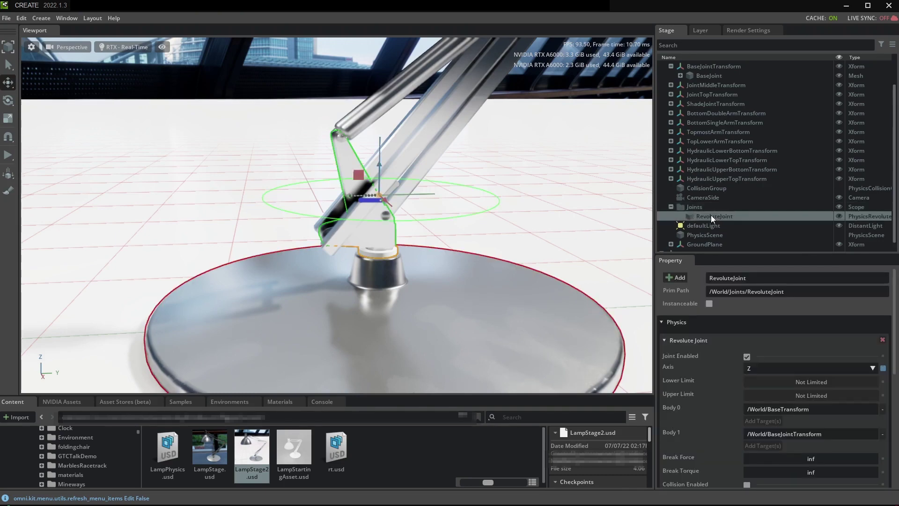
{"action": "right_click", "coordinate": [710, 215]}
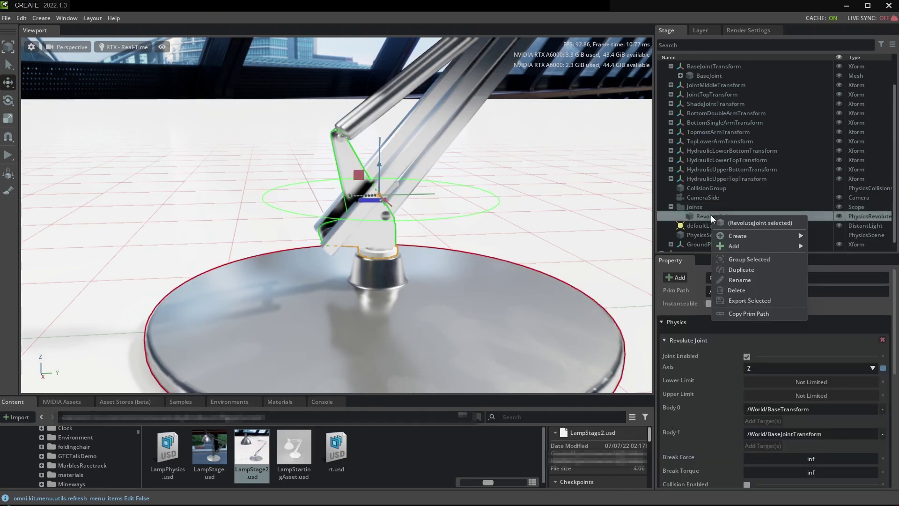
{"action": "left_click", "coordinate": [739, 280]}
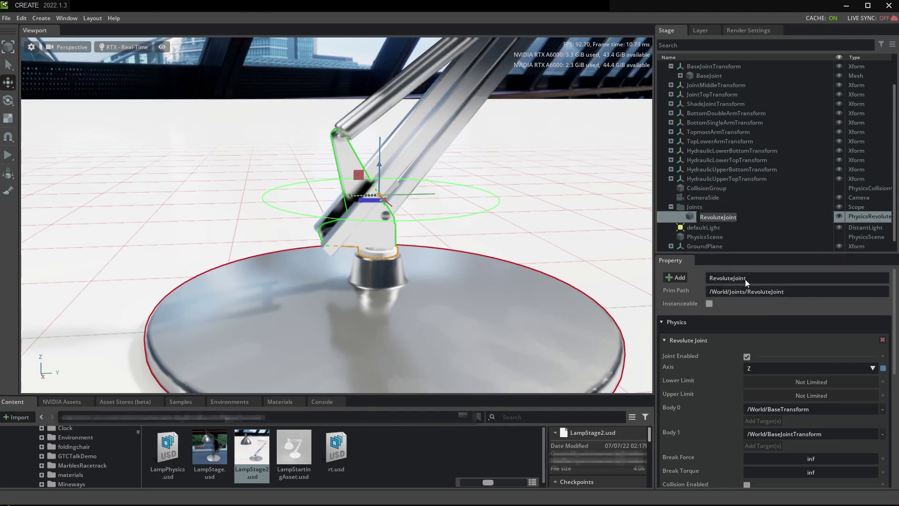
{"action": "type", "text": "BaseHinge"}
{"action": "key", "text": "Return"}
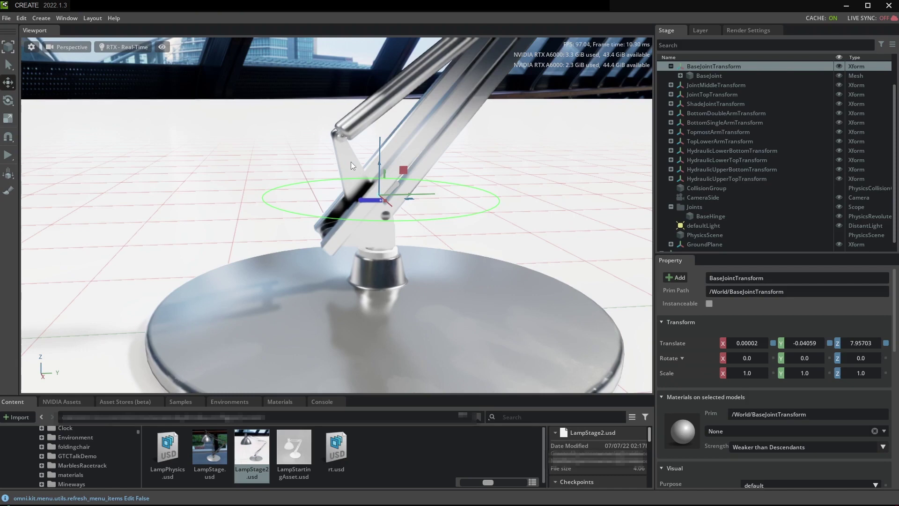
- Move BaseJointTransform away from the lamp base along the Y axis to about 5.38
{"action": "left_click", "coordinate": [740, 67]}
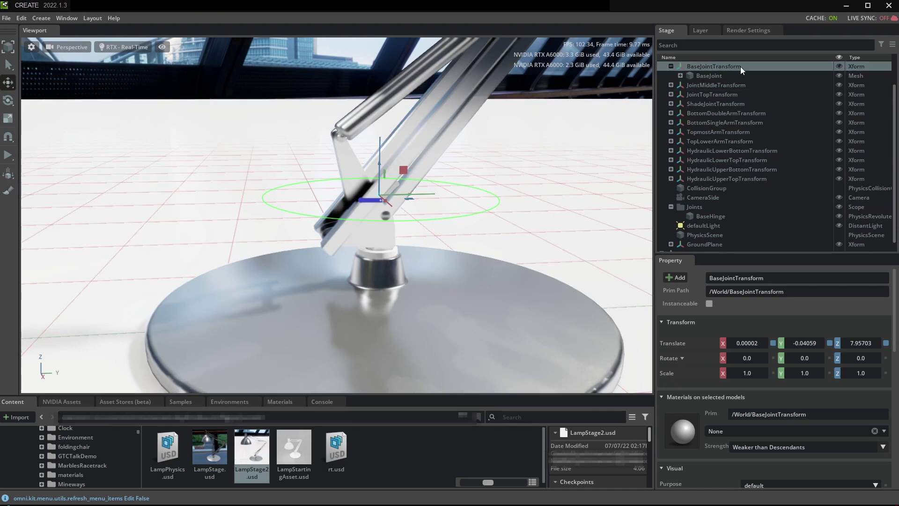
{"action": "left_click", "coordinate": [717, 85]}
{"action": "left_click", "coordinate": [711, 66]}
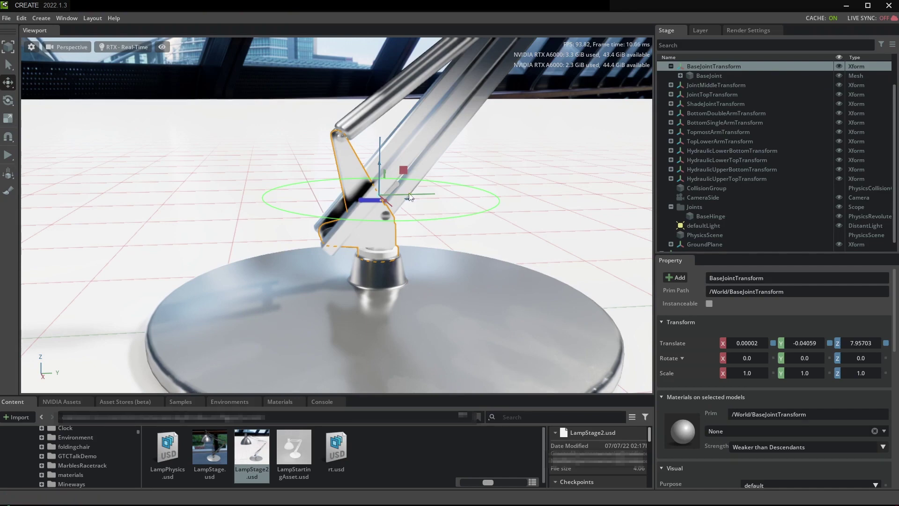
{"action": "left_click_drag", "start_coordinate": [406, 196], "coordinate": [475, 199]}
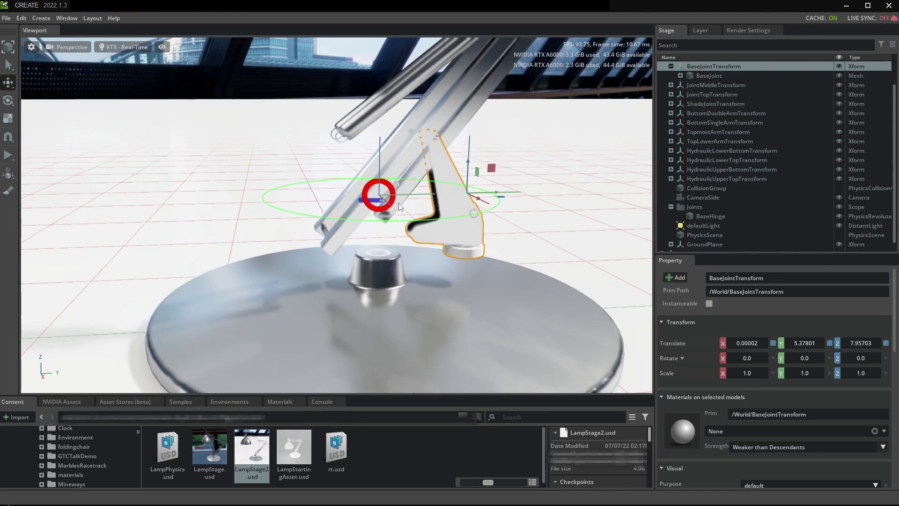
- Examine BaseHinge's local positions and briefly run the simulation with the base joint displaced
{"action": "left_click", "coordinate": [717, 209]}
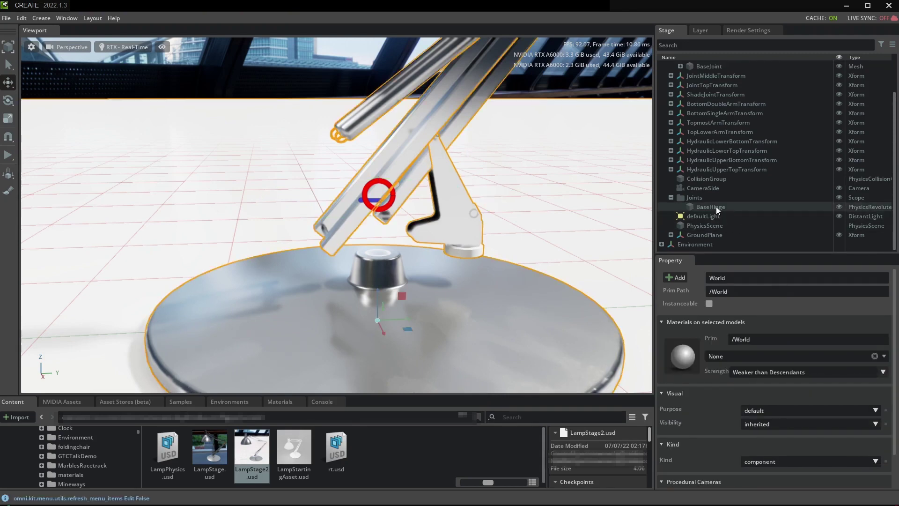
{"action": "scroll", "coordinate": [844, 337], "scroll_direction": "down", "scroll_amount": 3}
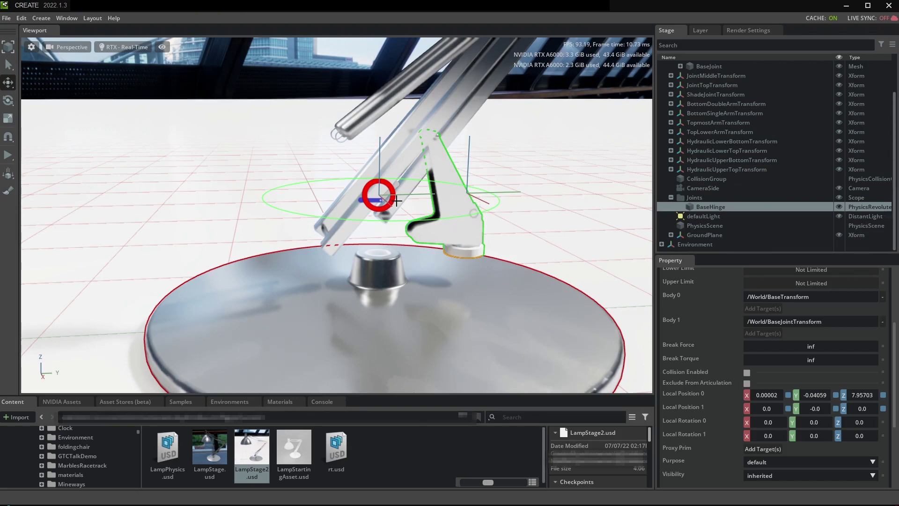
{"action": "left_click", "coordinate": [10, 155]}
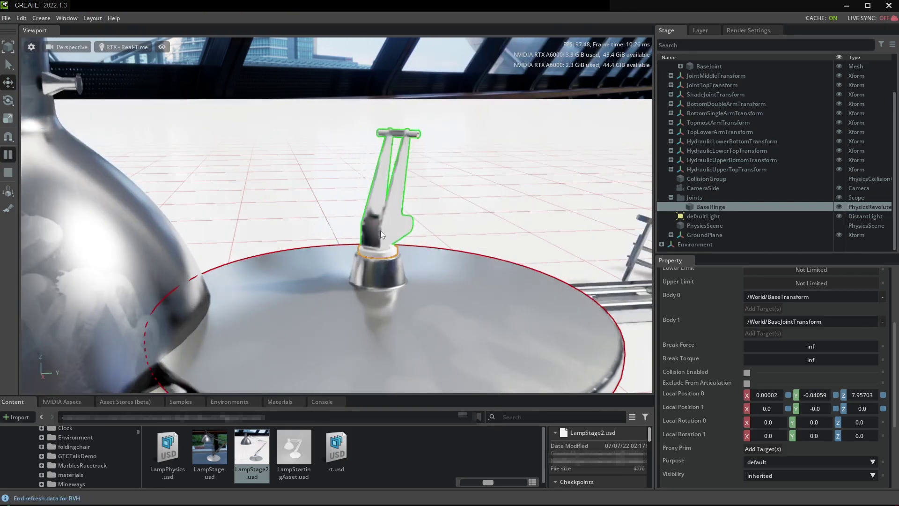
{"action": "left_click", "coordinate": [9, 173]}
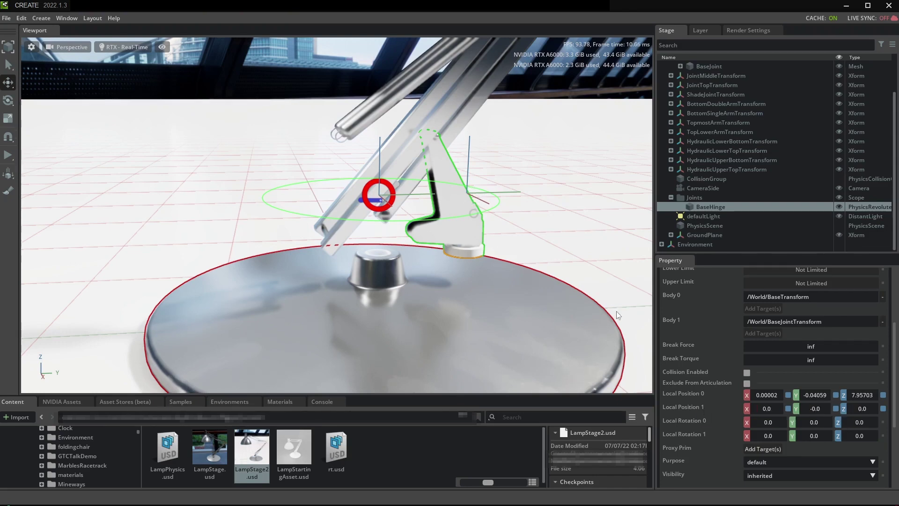
- Align BaseHinge's Local Position 1 to Body 1 and test the offset hinge with a short simulation
{"action": "right_click", "coordinate": [681, 407]}
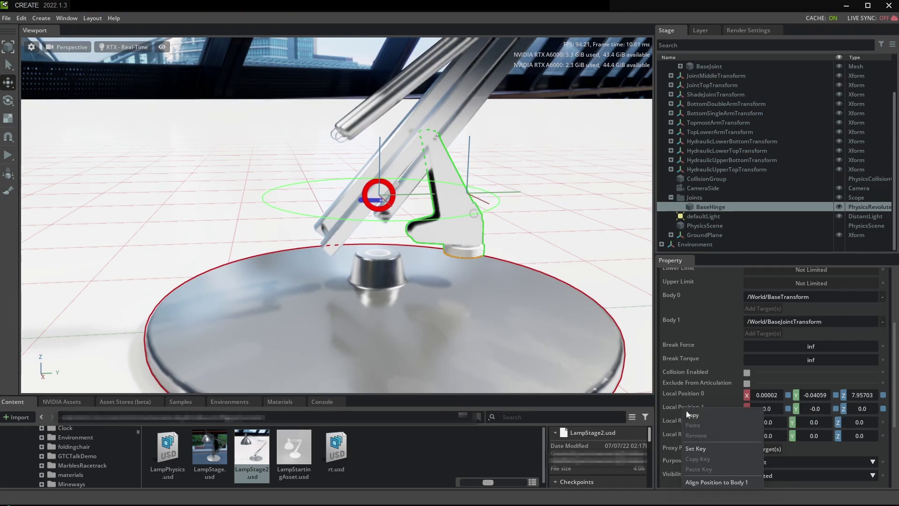
{"action": "left_click", "coordinate": [717, 482]}
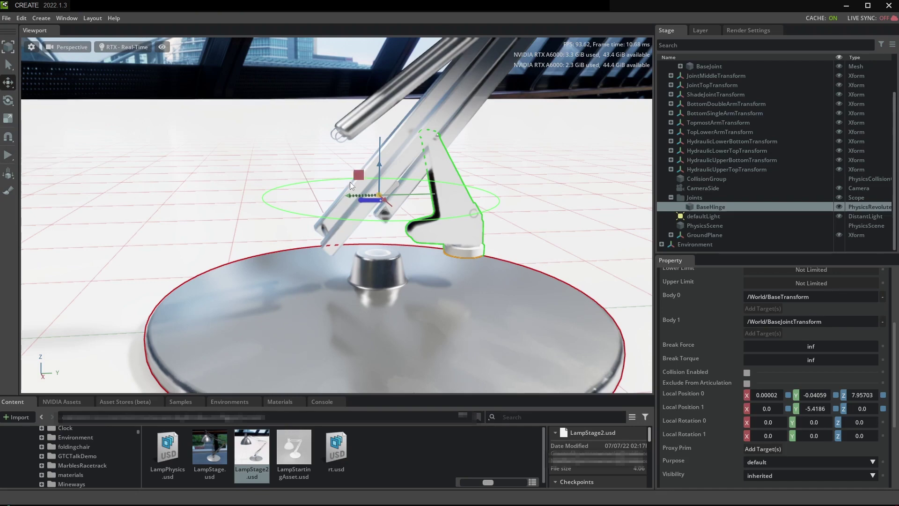
{"action": "left_click", "coordinate": [9, 155]}
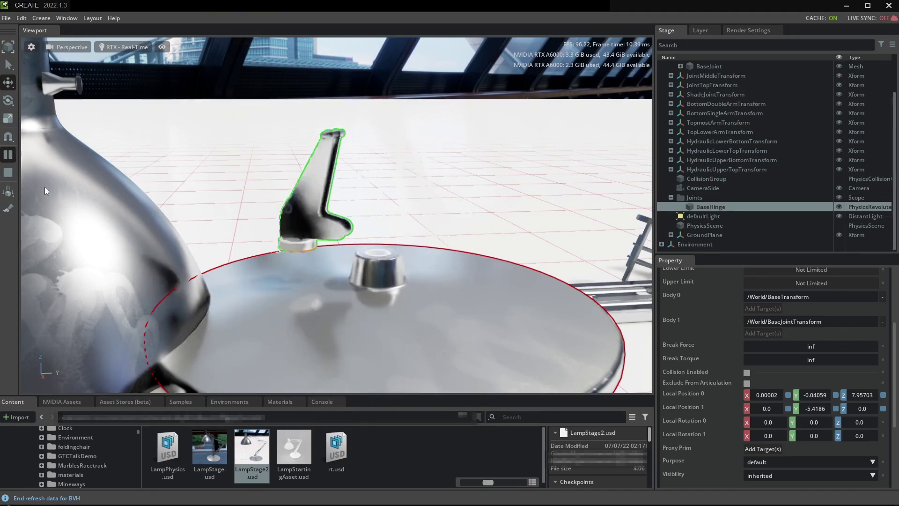
{"action": "left_click", "coordinate": [8, 173]}
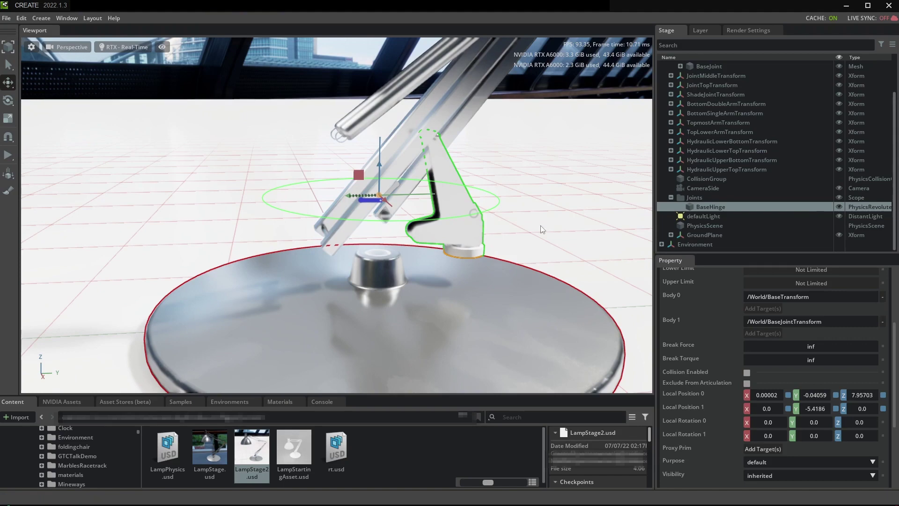
- Reset BaseJointTransform's X, Y and Z translation to their defaults and reselect BaseHinge
{"action": "left_click", "coordinate": [450, 224]}
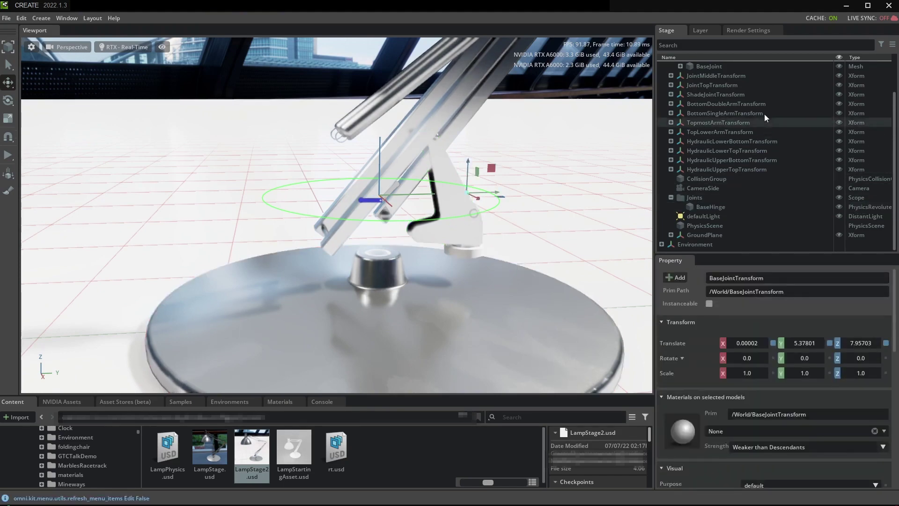
{"action": "scroll", "coordinate": [758, 108], "scroll_direction": "up", "scroll_amount": 3}
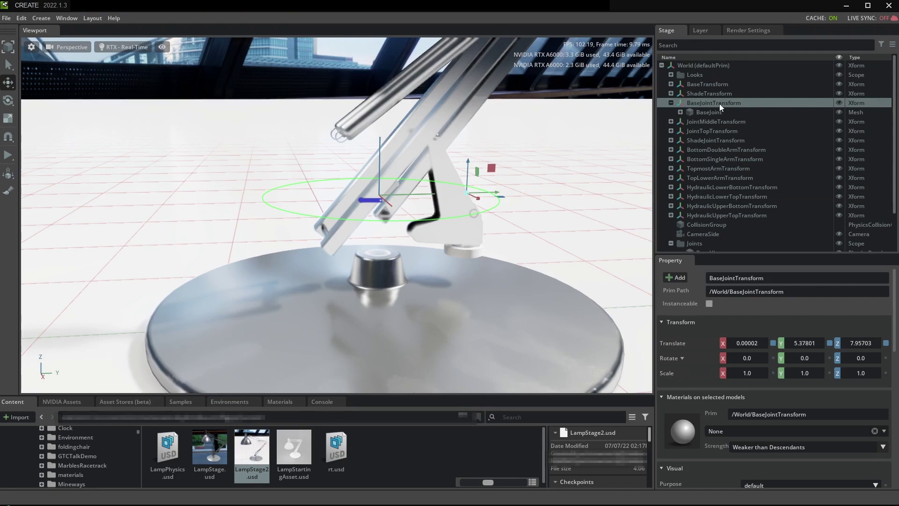
{"action": "left_click", "coordinate": [773, 343]}
{"action": "left_click", "coordinate": [829, 343]}
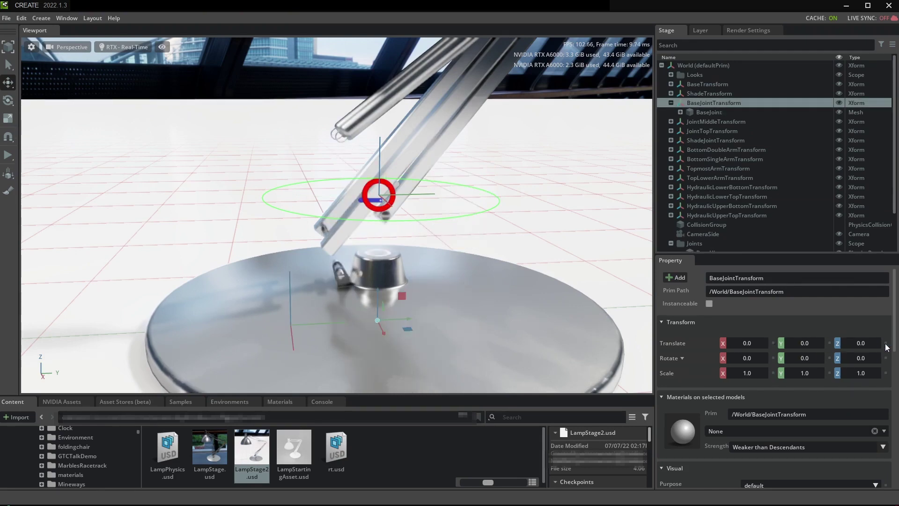
{"action": "scroll", "coordinate": [678, 229], "scroll_direction": "down", "scroll_amount": 3}
{"action": "left_click", "coordinate": [710, 206]}
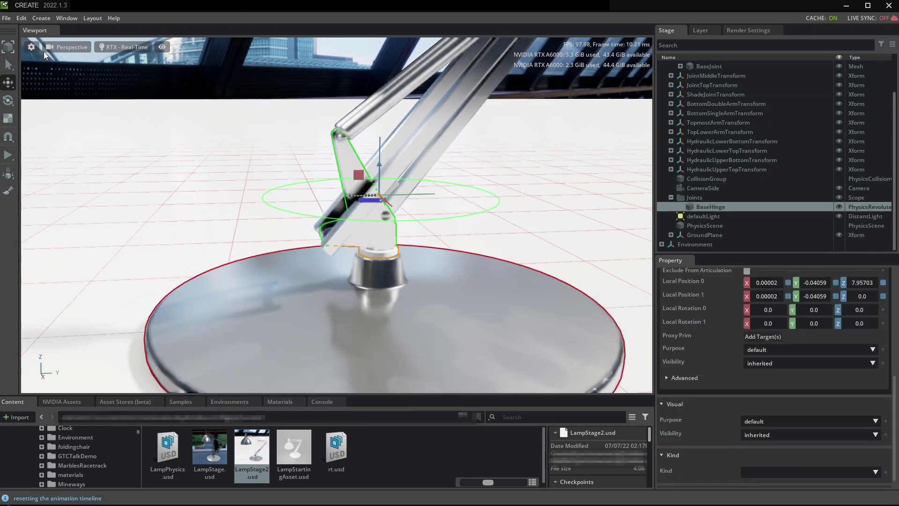
- Undo the translation resets on BaseJointTransform and its earlier move along the Y axis
{"action": "left_click", "coordinate": [20, 18]}
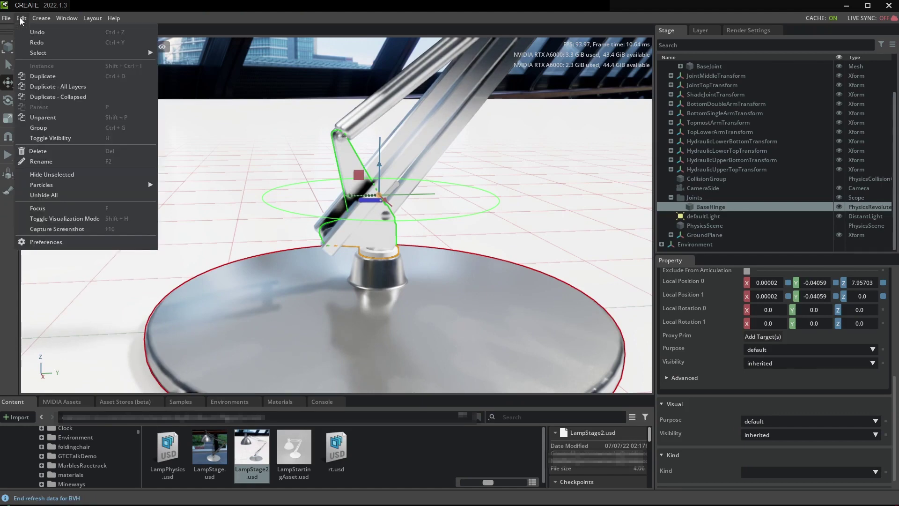
{"action": "left_click", "coordinate": [40, 32]}
{"action": "left_click", "coordinate": [22, 18]}
{"action": "left_click", "coordinate": [35, 34]}
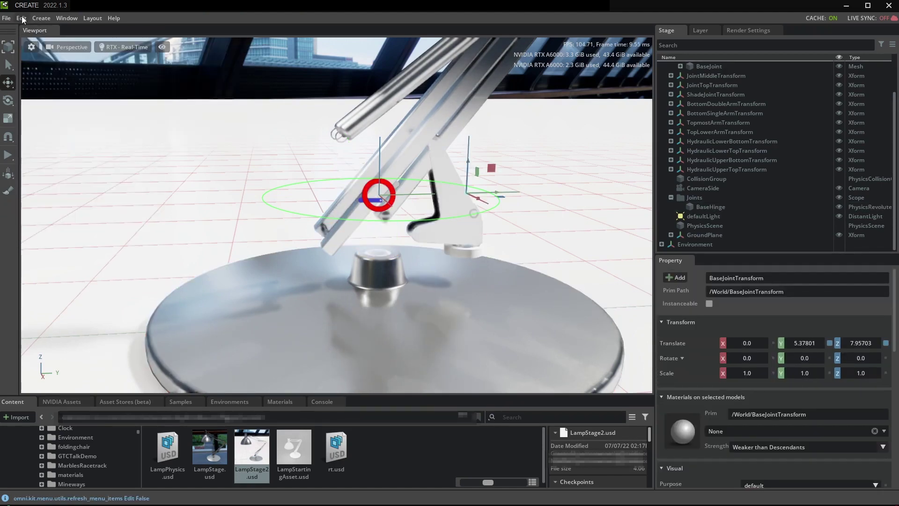
{"action": "left_click", "coordinate": [22, 17]}
{"action": "left_click", "coordinate": [34, 33]}
{"action": "left_click", "coordinate": [24, 17]}
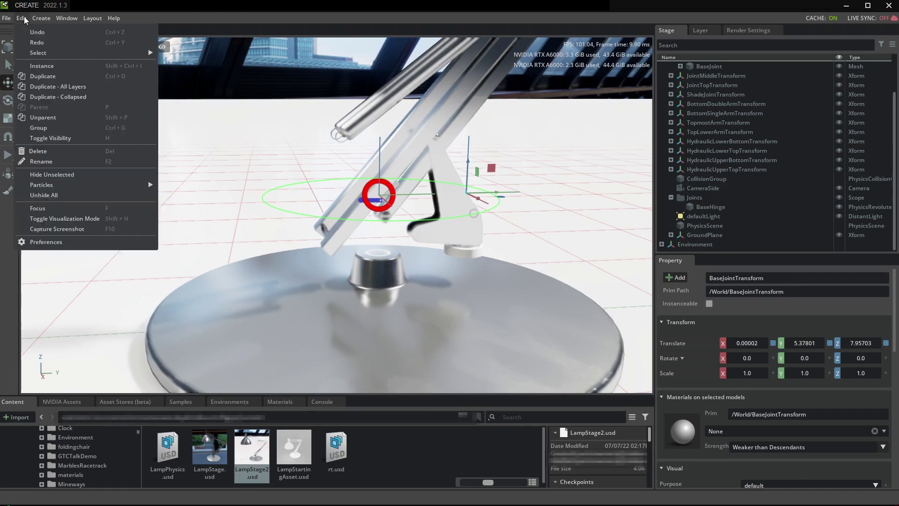
{"action": "left_click", "coordinate": [30, 31]}
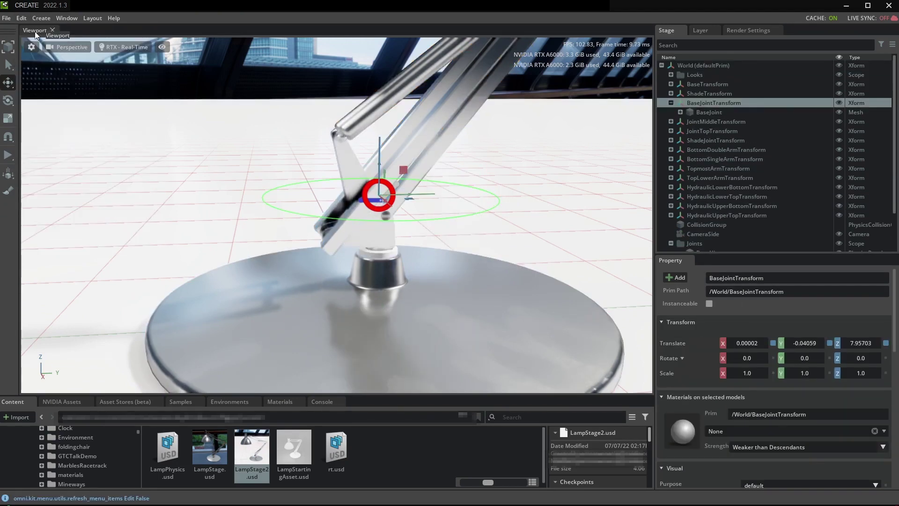
- Align BaseHinge's Local Position 1 to Body 1 and test the hinge with a short simulation
{"action": "scroll", "coordinate": [744, 229], "scroll_direction": "down", "scroll_amount": 2}
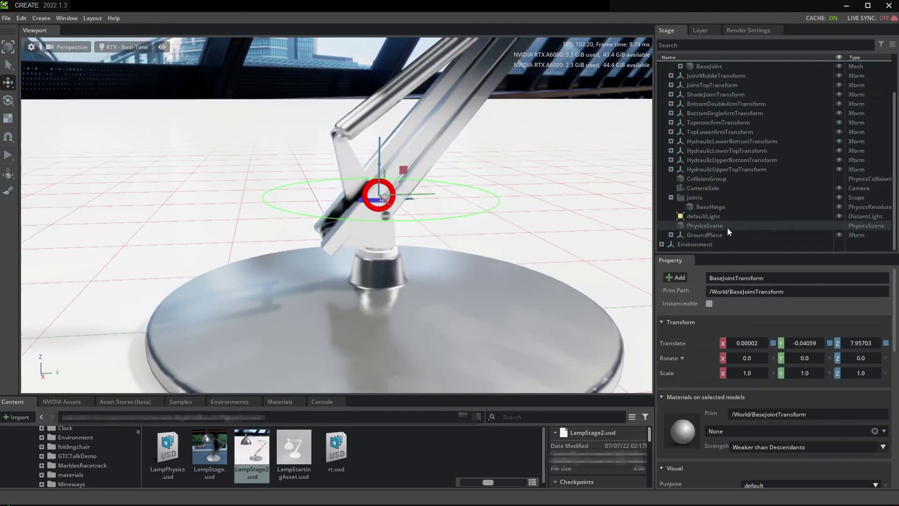
{"action": "left_click", "coordinate": [720, 208]}
{"action": "scroll", "coordinate": [733, 392], "scroll_direction": "down", "scroll_amount": 5}
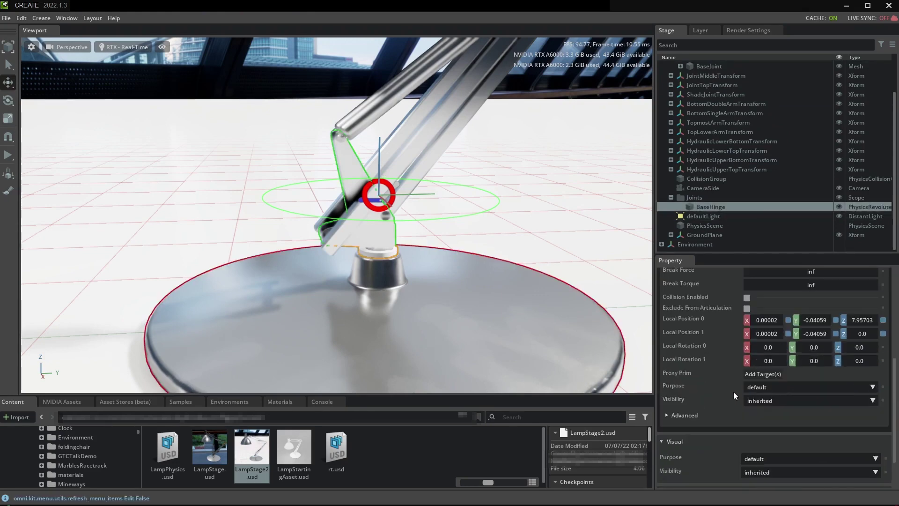
{"action": "right_click", "coordinate": [692, 331]}
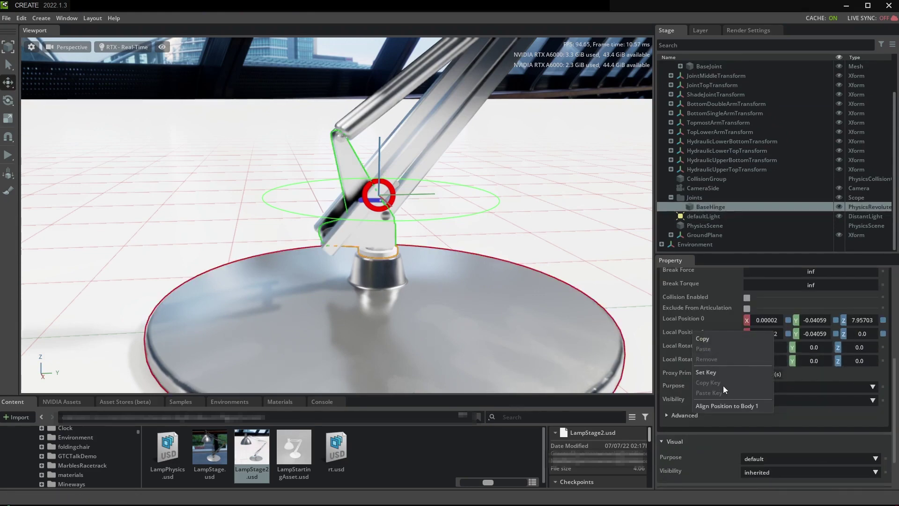
{"action": "left_click", "coordinate": [727, 405]}
{"action": "key", "text": "space"}
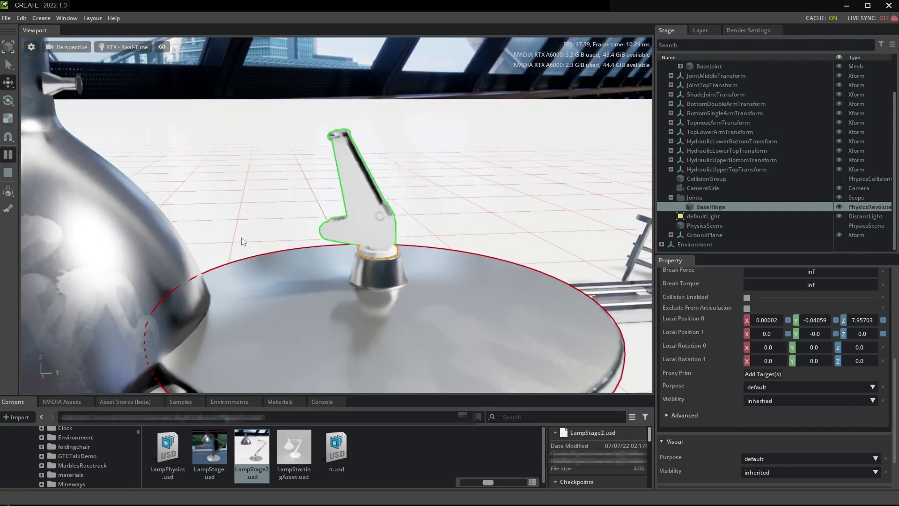
{"action": "left_click", "coordinate": [14, 175]}
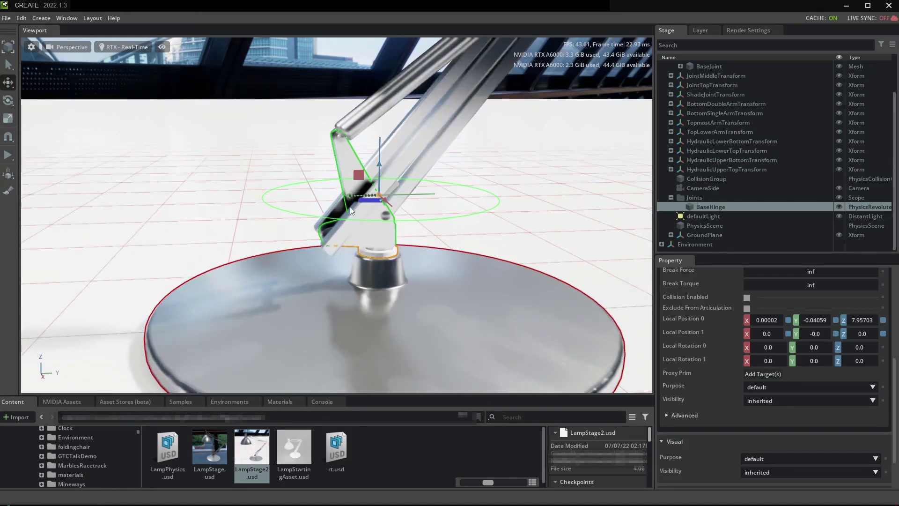
- Review the viewport's physics display options and toggle the display of Joints off and back on
{"action": "left_click", "coordinate": [163, 47]}
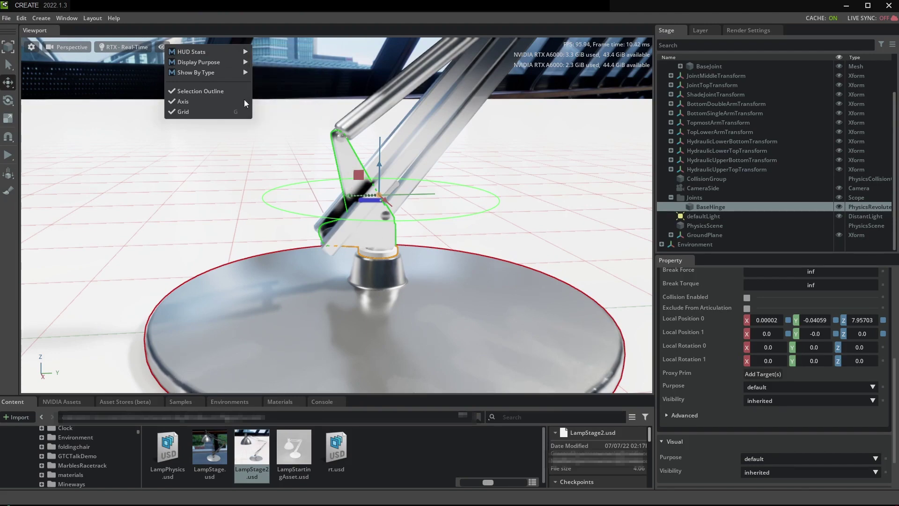
{"action": "mouse_move", "coordinate": [209, 76]}
{"action": "mouse_move", "coordinate": [281, 107]}
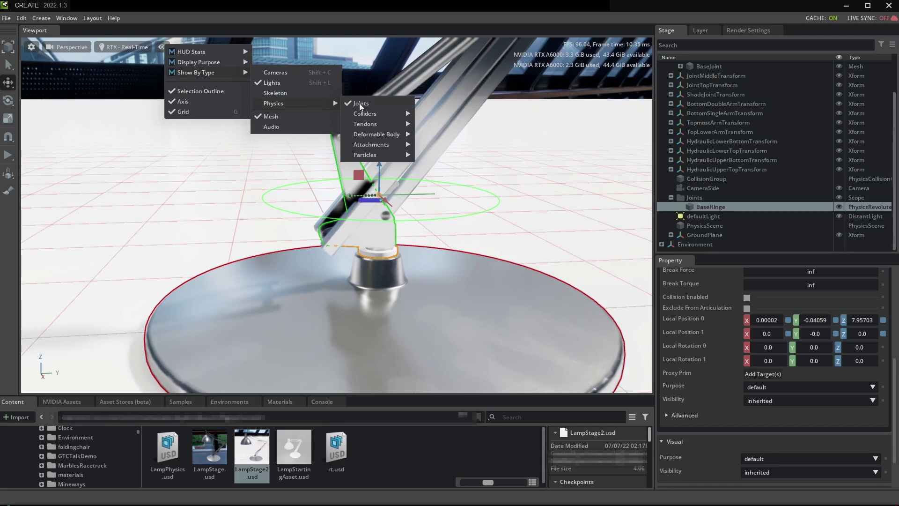
{"action": "mouse_move", "coordinate": [384, 154]}
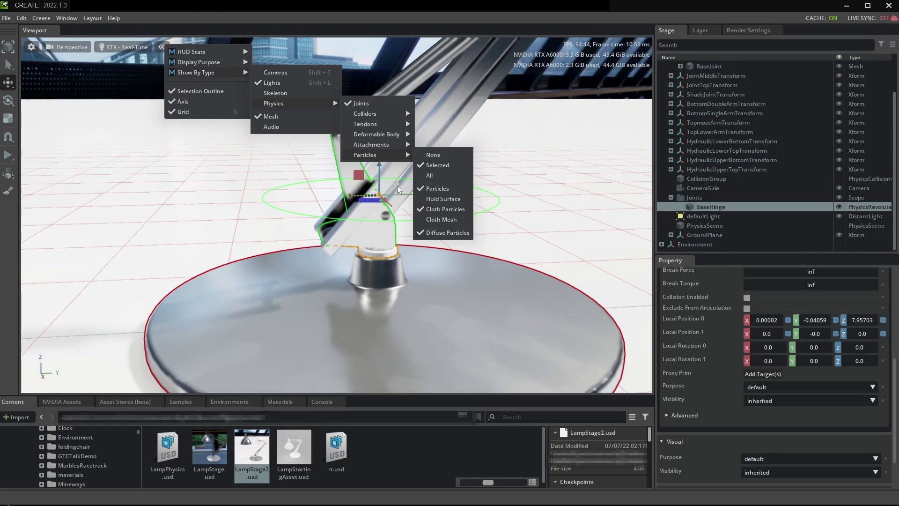
{"action": "left_click", "coordinate": [360, 103]}
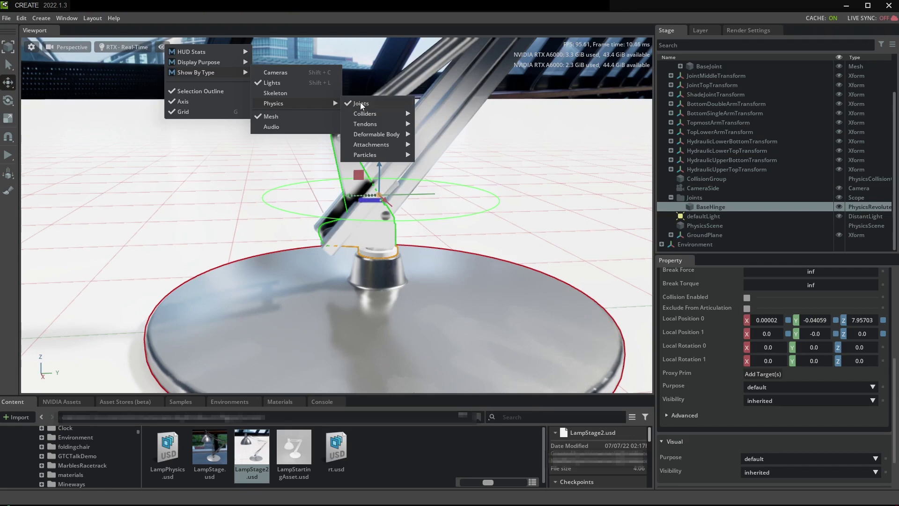
{"action": "left_click", "coordinate": [360, 103]}
{"action": "left_click", "coordinate": [364, 55]}
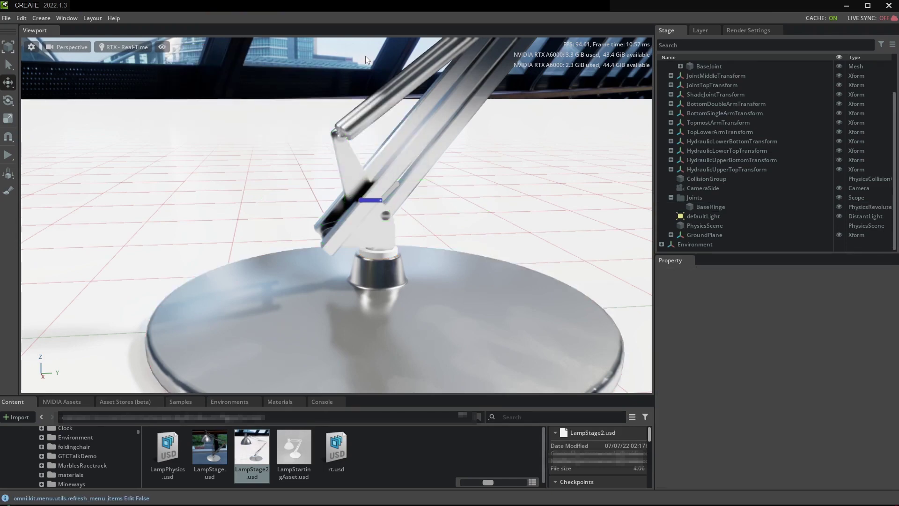
- Inspect the pivot positions of BaseJointTransform, BottomDoubleArmTransform and BottomSingleArmTransform near the lamp's base
{"action": "left_click", "coordinate": [382, 200]}
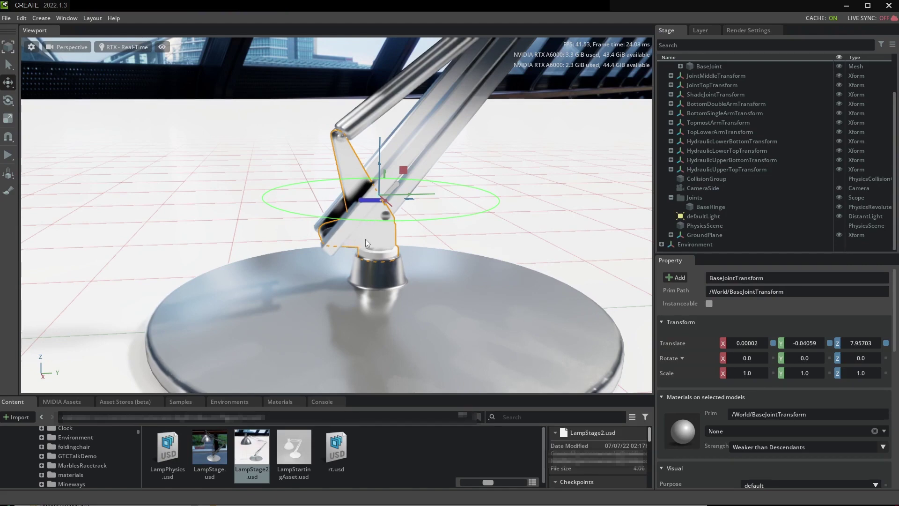
{"action": "left_click", "coordinate": [413, 145]}
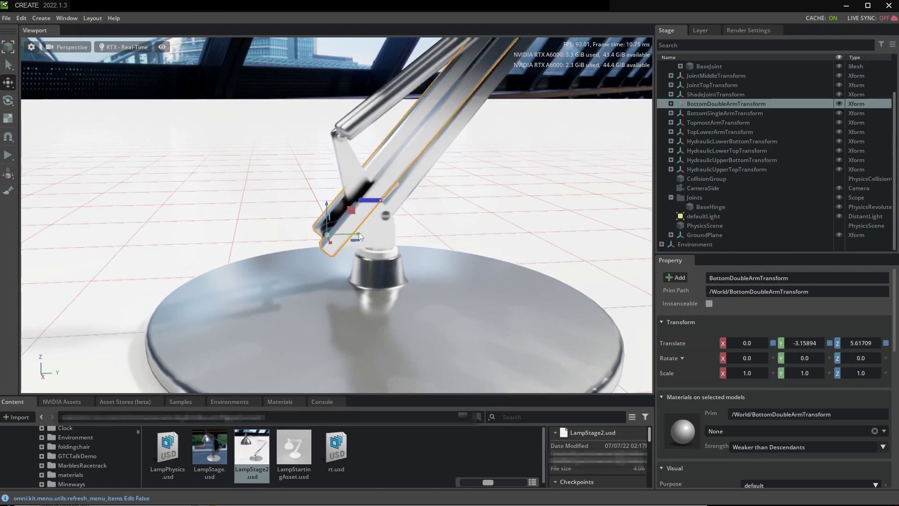
{"action": "key", "text": "f"}
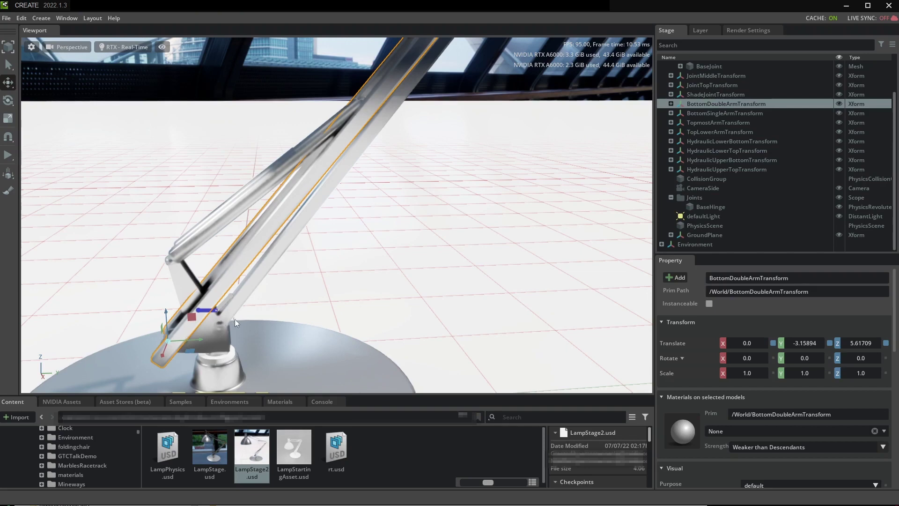
{"action": "left_click", "coordinate": [277, 256]}
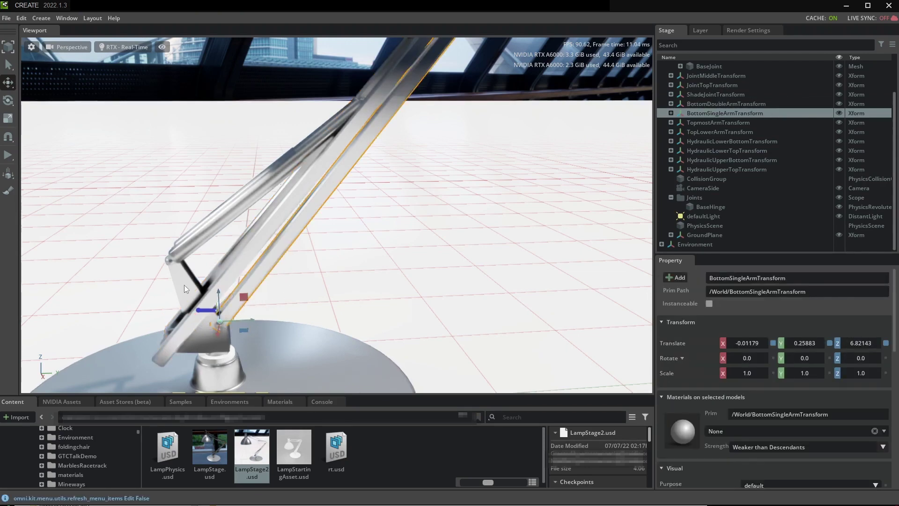
{"action": "scroll", "coordinate": [260, 216], "scroll_direction": "down", "scroll_amount": 5}
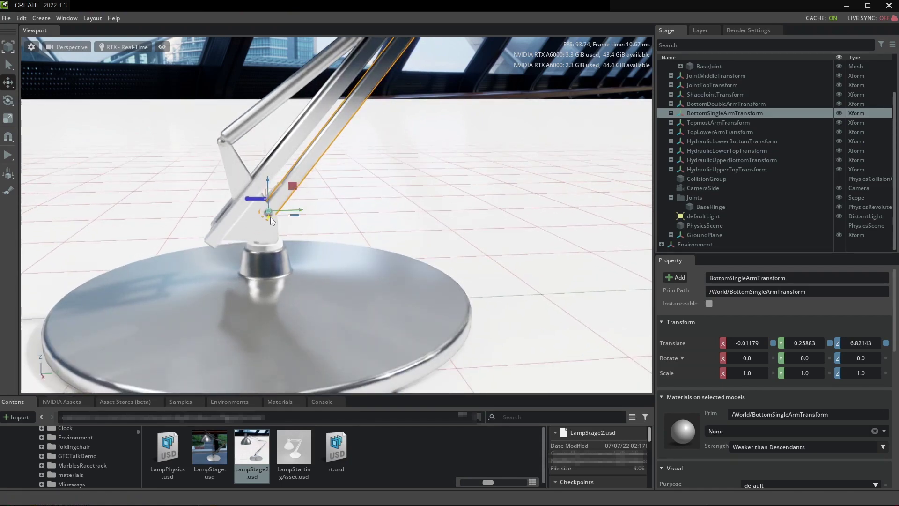
- Create a revolute joint with BaseJointTransform as Body 0 and BottomSingleArmTransform as Body 1
{"action": "left_click", "coordinate": [234, 170]}
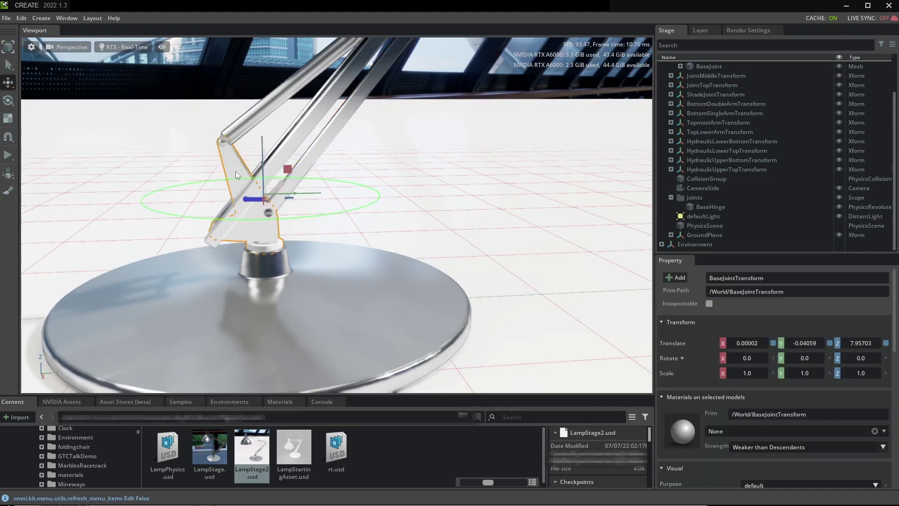
{"action": "left_click", "coordinate": [317, 148], "text": "shift"}
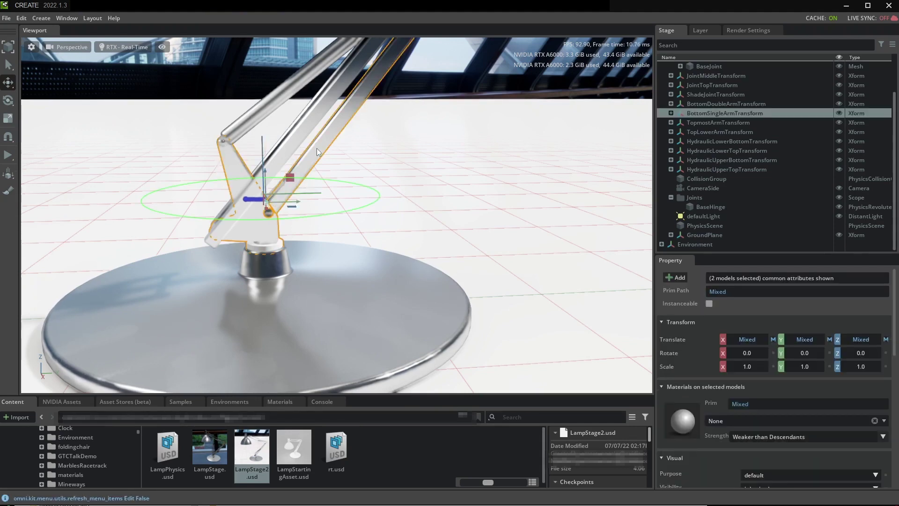
{"action": "right_click", "coordinate": [316, 148]}
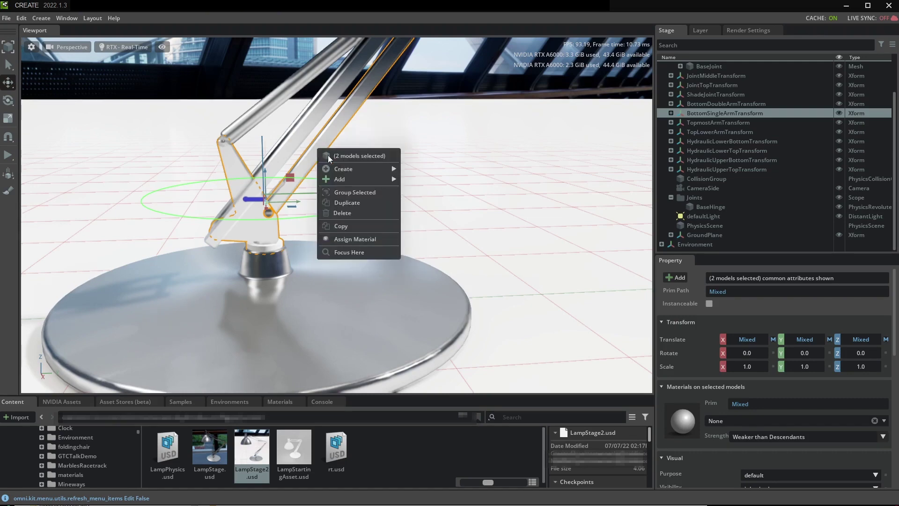
{"action": "mouse_move", "coordinate": [358, 168]}
{"action": "mouse_move", "coordinate": [444, 281]}
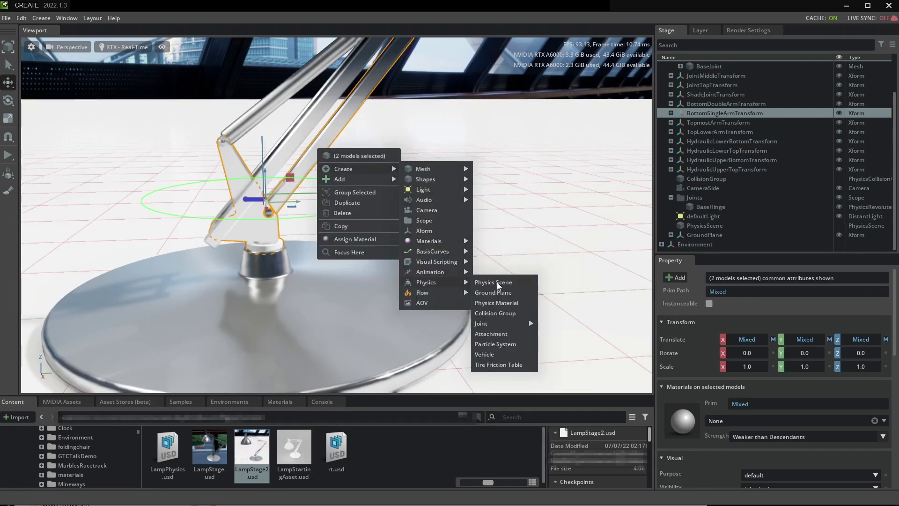
{"action": "mouse_move", "coordinate": [541, 325]}
{"action": "left_click", "coordinate": [568, 346]}
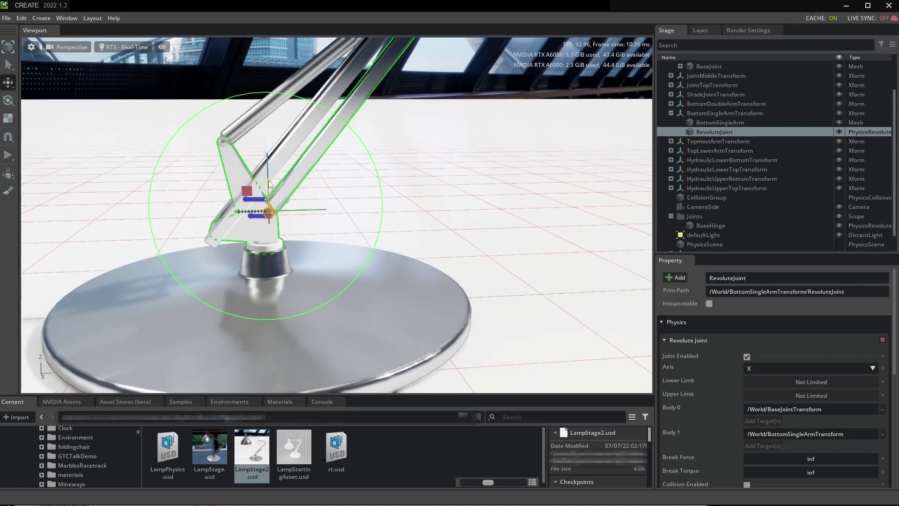
- Move the new revolute joint from BottomSingleArmTransform into the Joints scope
{"action": "right_click", "coordinate": [728, 130]}
{"action": "left_click", "coordinate": [704, 131]}
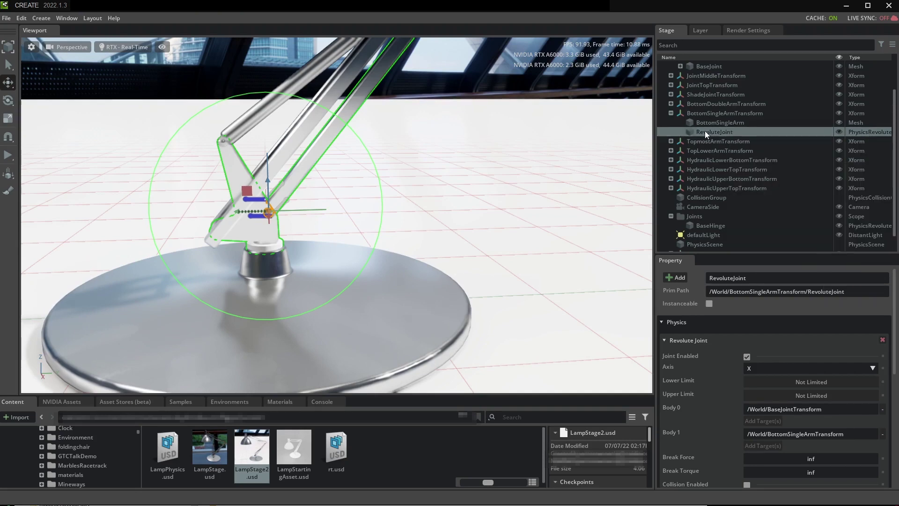
{"action": "left_click_drag", "start_coordinate": [704, 130], "coordinate": [694, 216]}
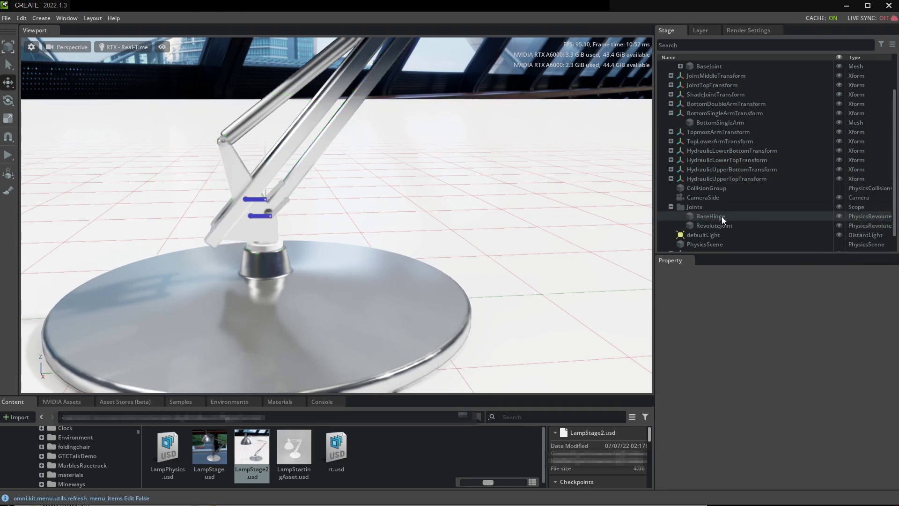
- Rename the bottom single arm's revolute joint as BottomSingleArmLowerHinge
{"action": "left_click", "coordinate": [726, 225]}
{"action": "right_click", "coordinate": [725, 225]}
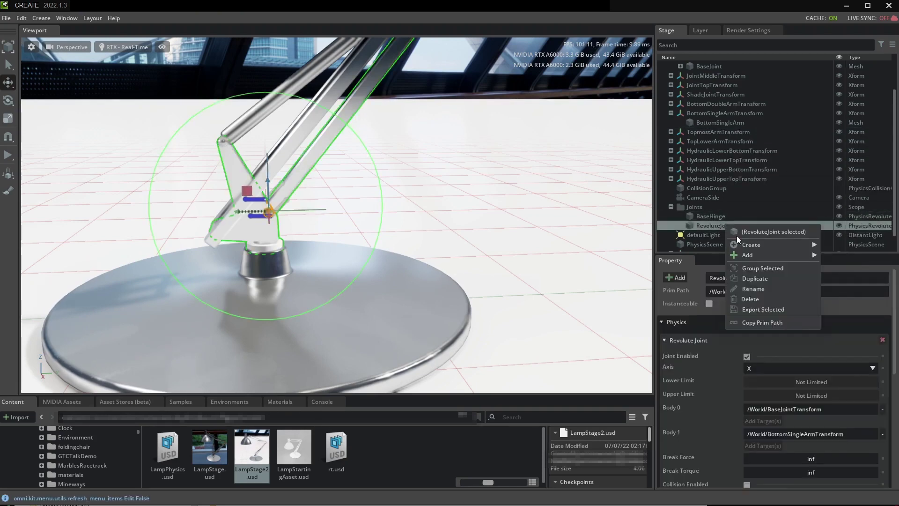
{"action": "left_click", "coordinate": [761, 288]}
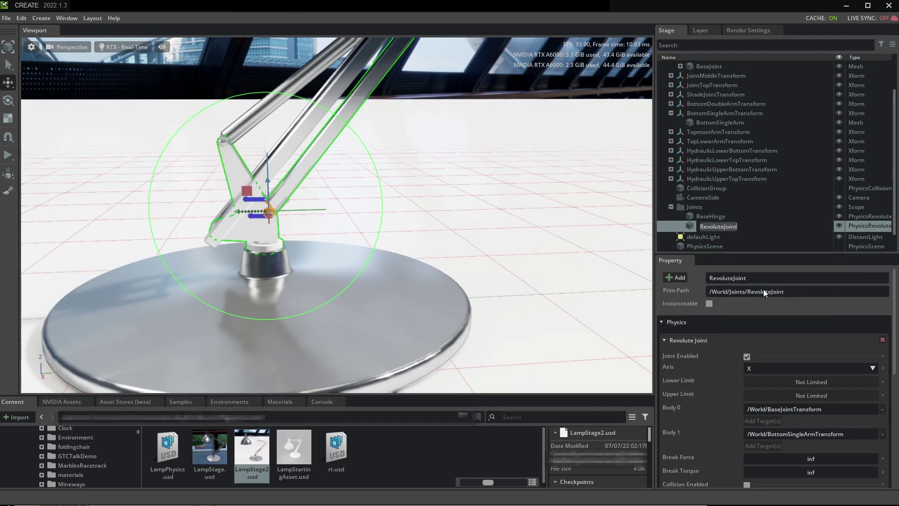
{"action": "type", "text": "BottomSingleArmLowerJoint"}
{"action": "key", "text": "BackSpace"}
{"action": "key", "text": "BackSpace"}
{"action": "key", "text": "BackSpace"}
{"action": "key", "text": "BackSpace"}
{"action": "key", "text": "BackSpace"}
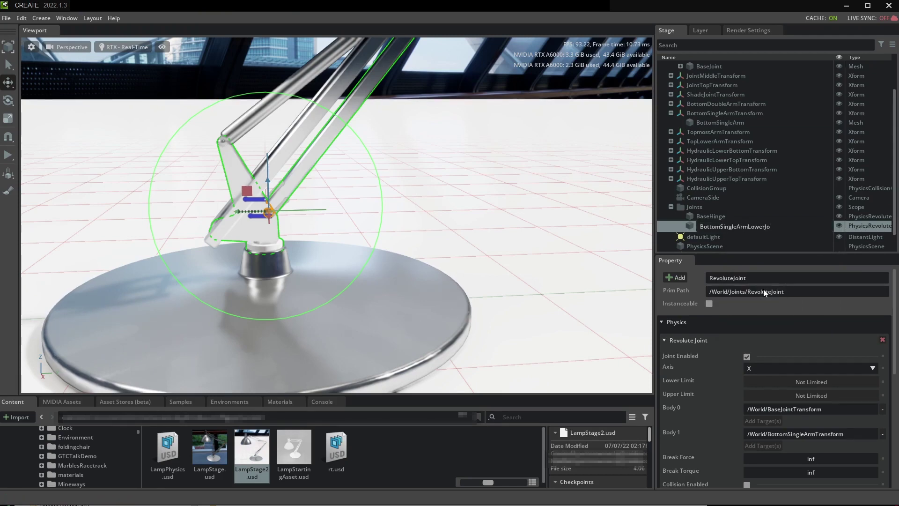
{"action": "type", "text": "Hinge"}
{"action": "key", "text": "Return"}
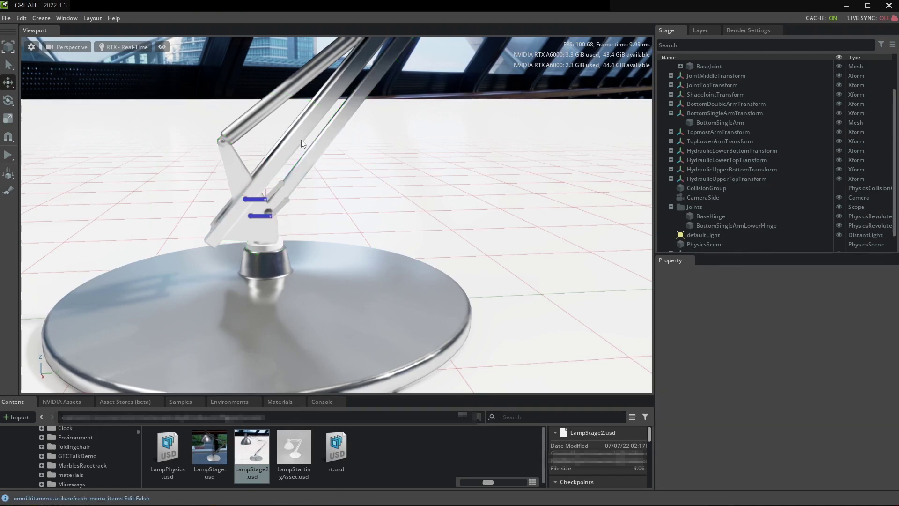
- Create a revolute joint from BaseJointTransform to BottomDoubleArmTransform and place it in the Joints scope as BottomDoubleArmLowerHinge
{"action": "left_click", "coordinate": [244, 172]}
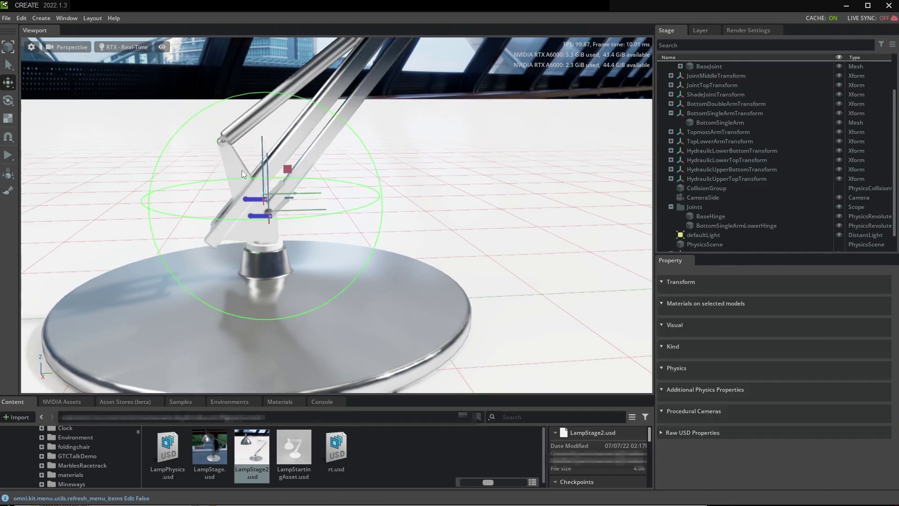
{"action": "left_click", "coordinate": [333, 96], "text": "shift"}
{"action": "right_click", "coordinate": [333, 96]}
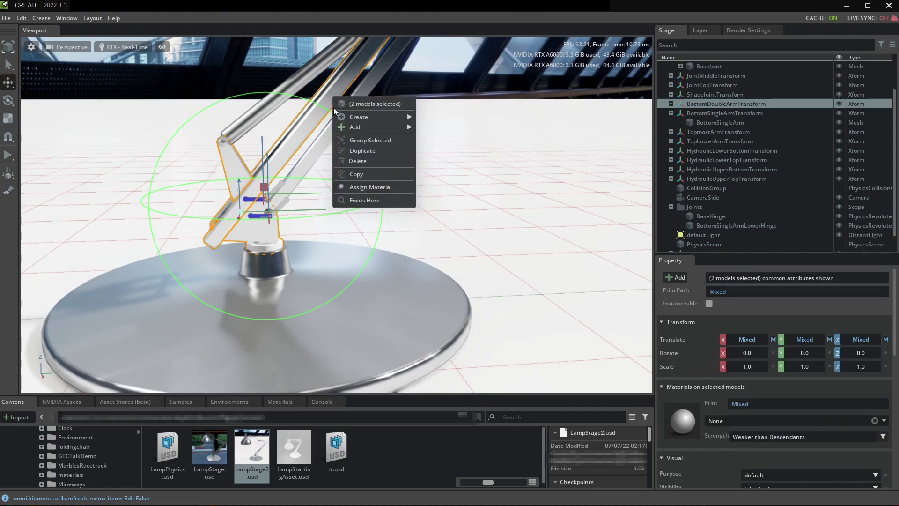
{"action": "mouse_move", "coordinate": [371, 128]}
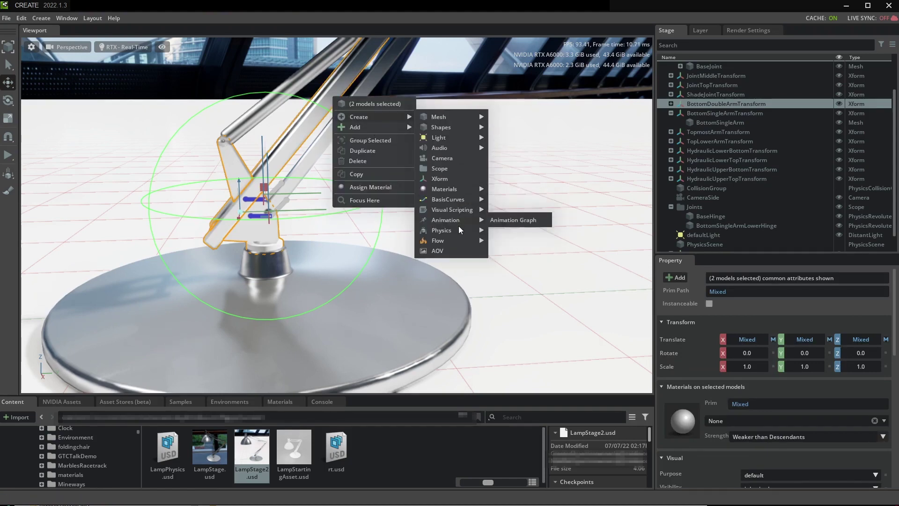
{"action": "mouse_move", "coordinate": [463, 230]}
{"action": "mouse_move", "coordinate": [523, 268]}
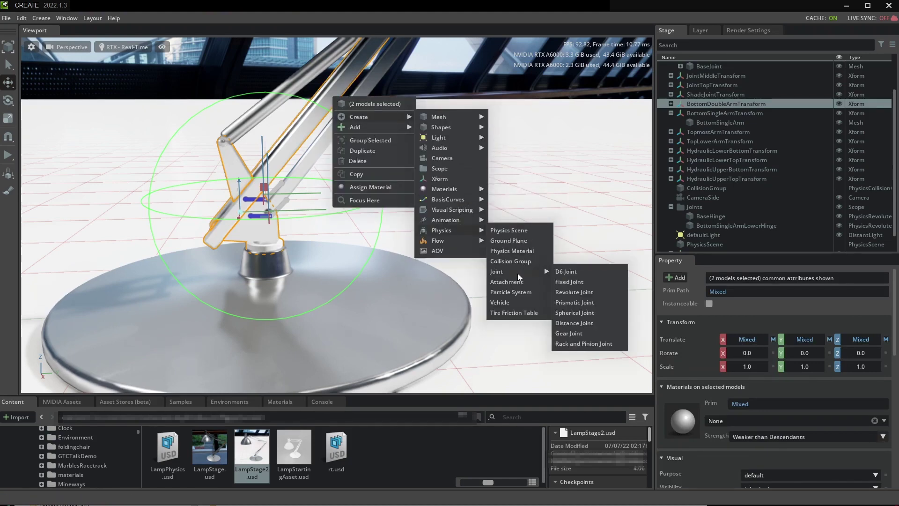
{"action": "left_click", "coordinate": [594, 290]}
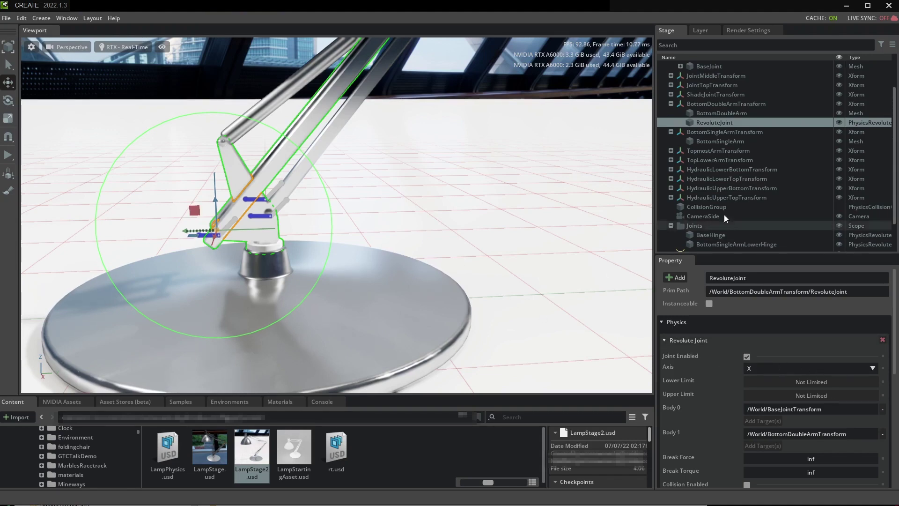
{"action": "left_click_drag", "start_coordinate": [725, 122], "coordinate": [705, 220]}
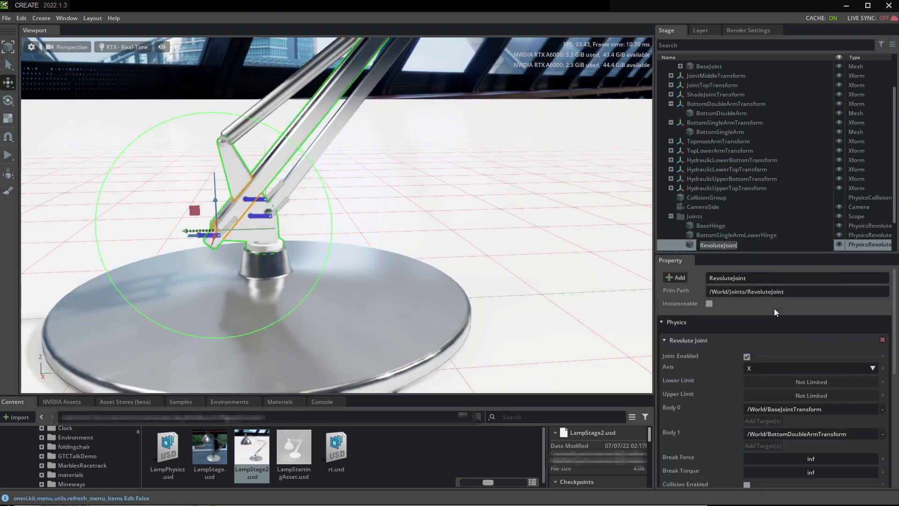
- Create a revolute joint with BaseJointTransform as Body 0 and HydraulicLowerBottomTransform as Body 1
{"action": "scroll", "coordinate": [401, 140], "scroll_direction": "up", "scroll_amount": 5}
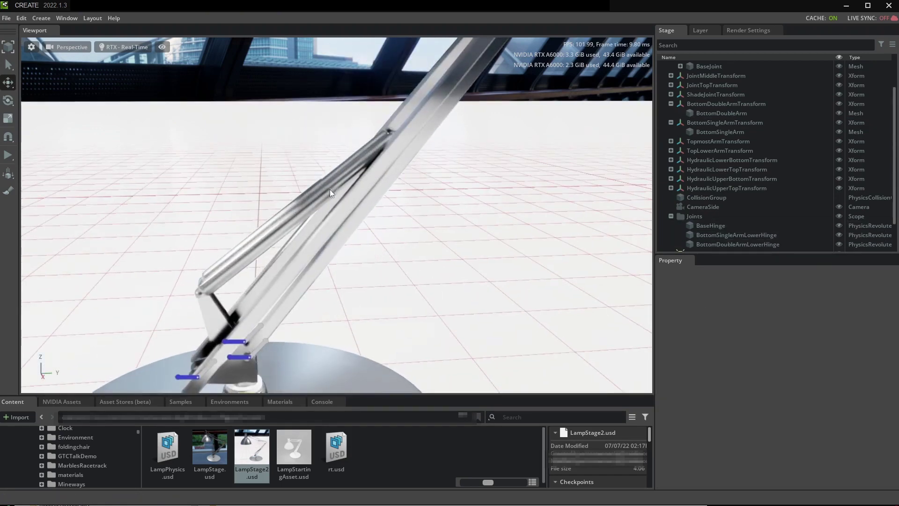
{"action": "scroll", "coordinate": [459, 262], "scroll_direction": "down", "scroll_amount": 2}
{"action": "left_click", "coordinate": [215, 238]}
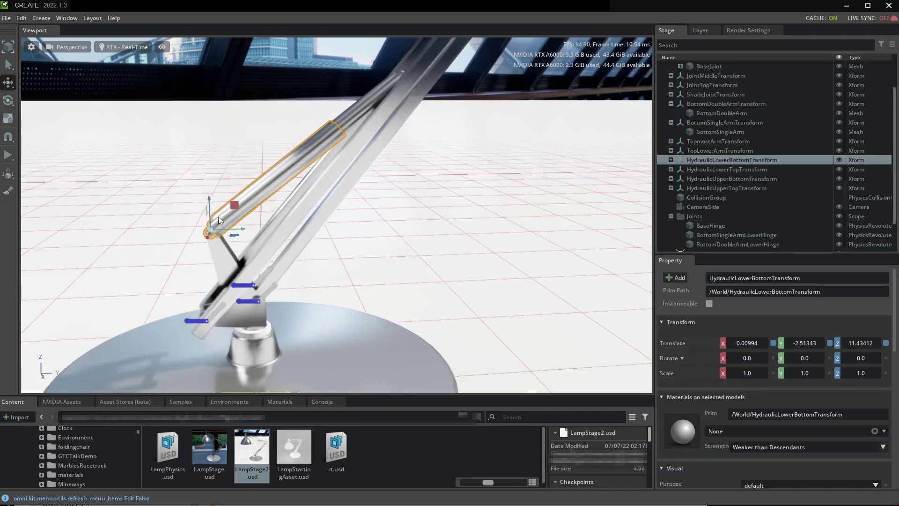
{"action": "left_click", "coordinate": [221, 263], "text": "shift"}
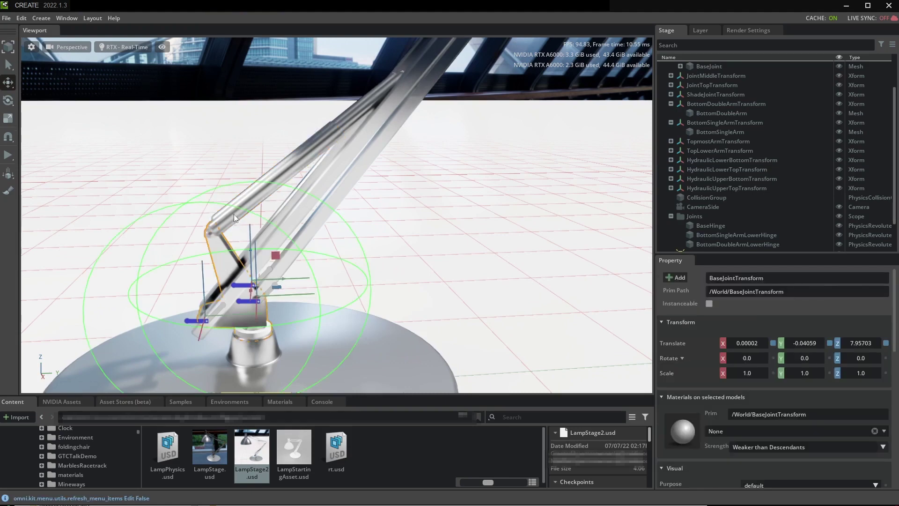
{"action": "right_click", "coordinate": [295, 163]}
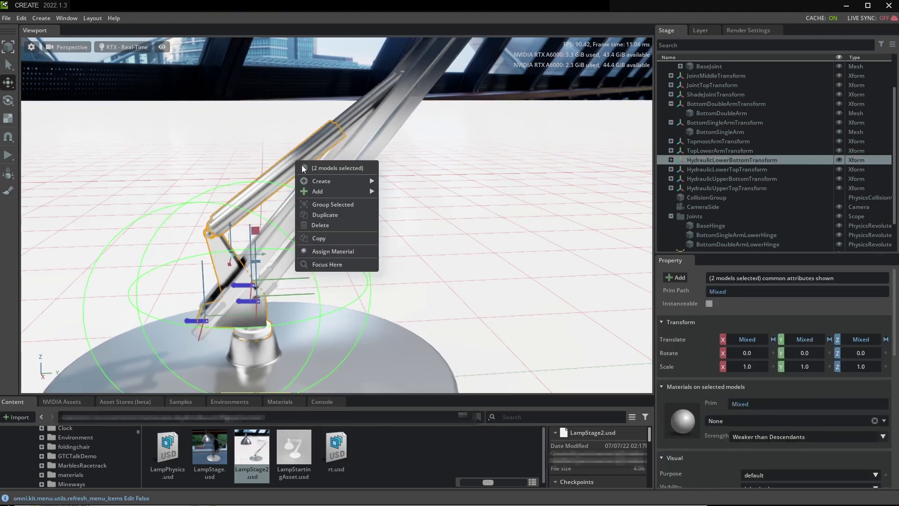
{"action": "mouse_move", "coordinate": [327, 181]}
{"action": "mouse_move", "coordinate": [413, 292]}
{"action": "mouse_move", "coordinate": [479, 324]}
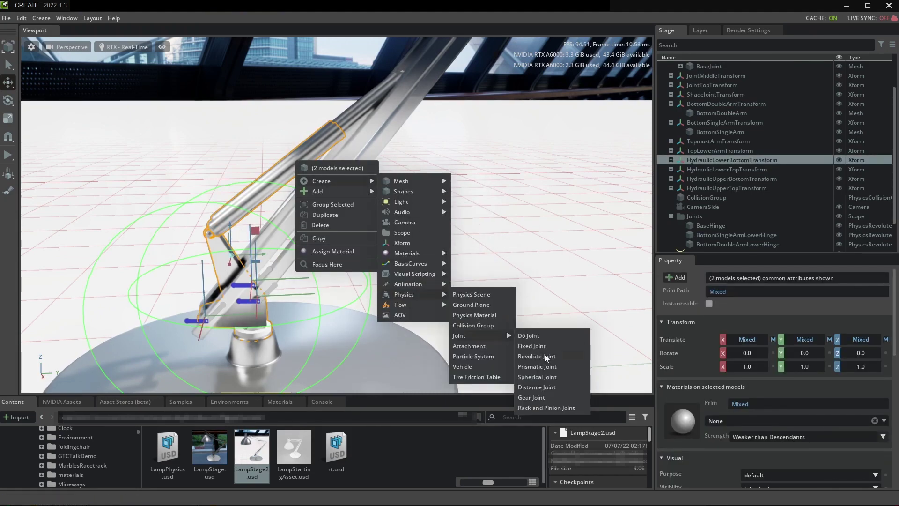
{"action": "left_click", "coordinate": [544, 354]}
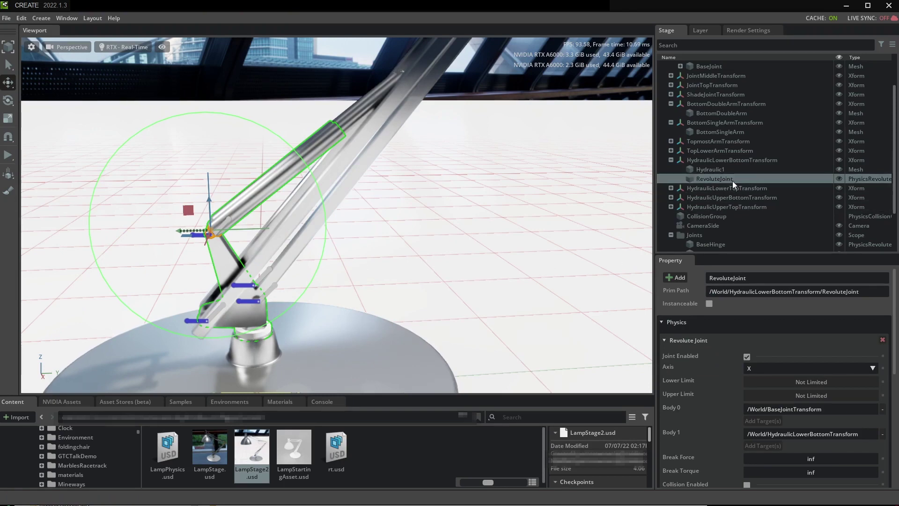
- Move the lower hydraulic's new revolute joint into the Joints scope and rename it BottomSpringLowerHinge
{"action": "left_click_drag", "start_coordinate": [732, 181], "coordinate": [727, 235]}
{"action": "type", "text": "BottomSpringLowerHinge"}
{"action": "key", "text": "Return"}
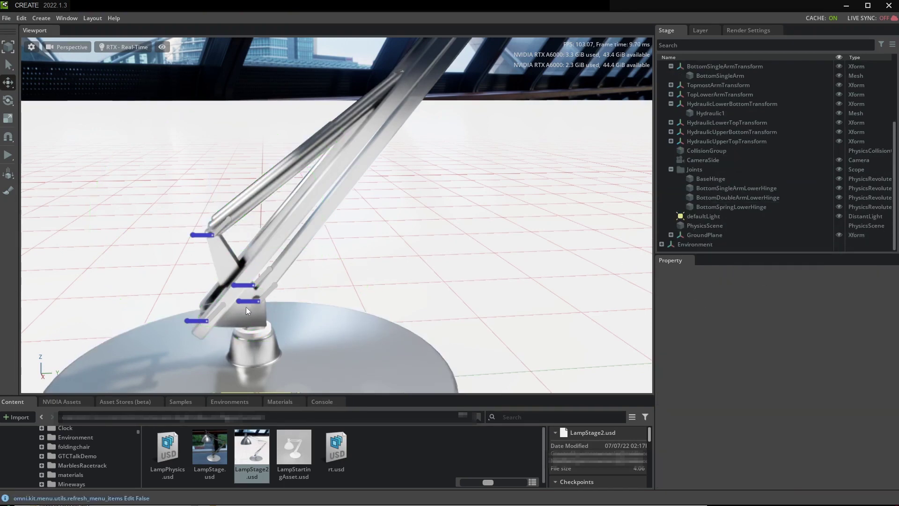
- Run the physics simulation to check how the lamp's lower joints behave, and stop it
{"action": "scroll", "coordinate": [421, 240], "scroll_direction": "down", "scroll_amount": 5}
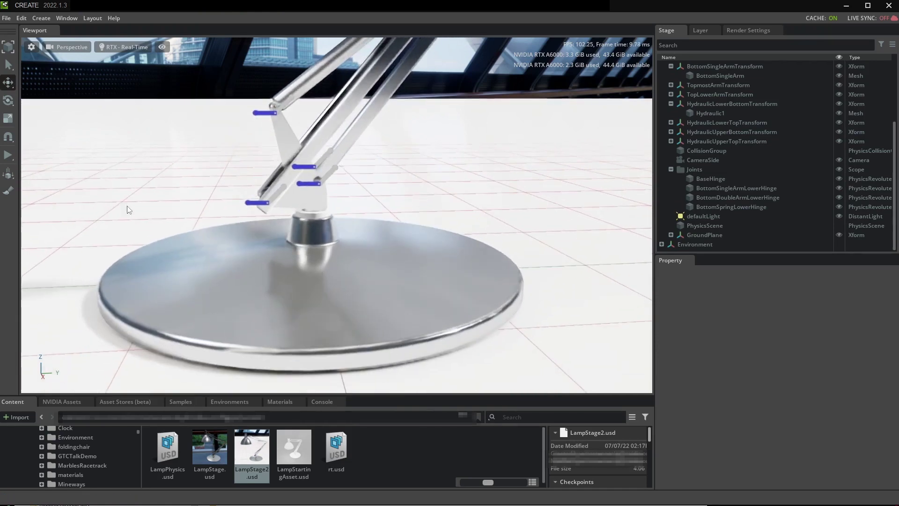
{"action": "left_click", "coordinate": [11, 156]}
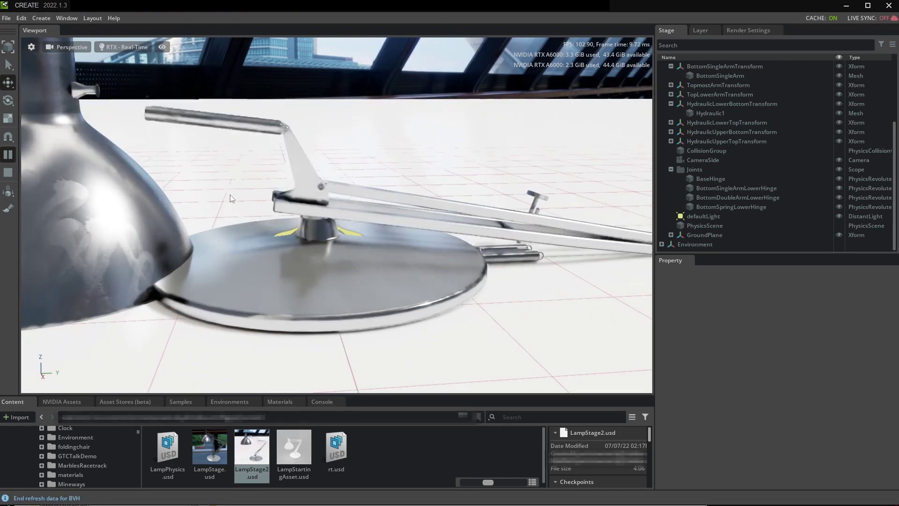
{"action": "left_click", "coordinate": [8, 172]}
- Create a revolute joint with BottomDoubleArmTransform as Body 0 and HydraulicLowerTopTransform as Body 1
{"action": "scroll", "coordinate": [451, 156], "scroll_direction": "up", "scroll_amount": 5}
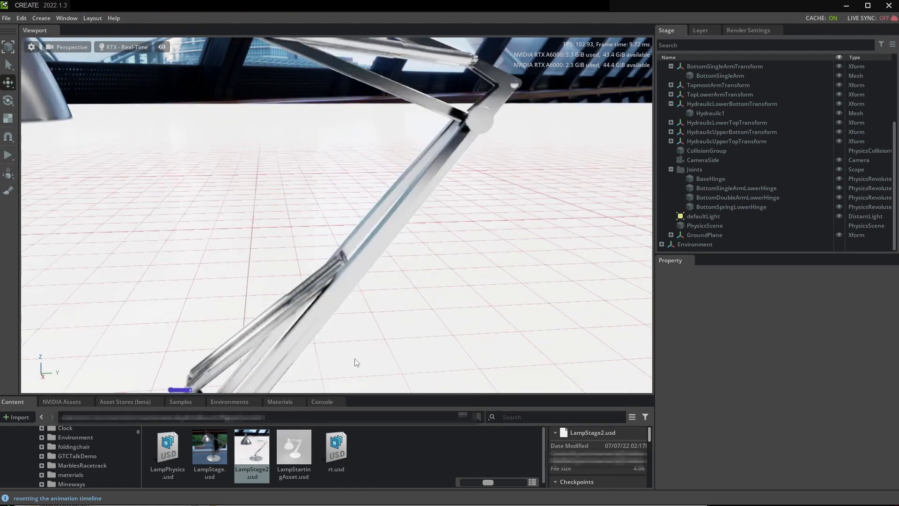
{"action": "scroll", "coordinate": [445, 342], "scroll_direction": "down", "scroll_amount": 3}
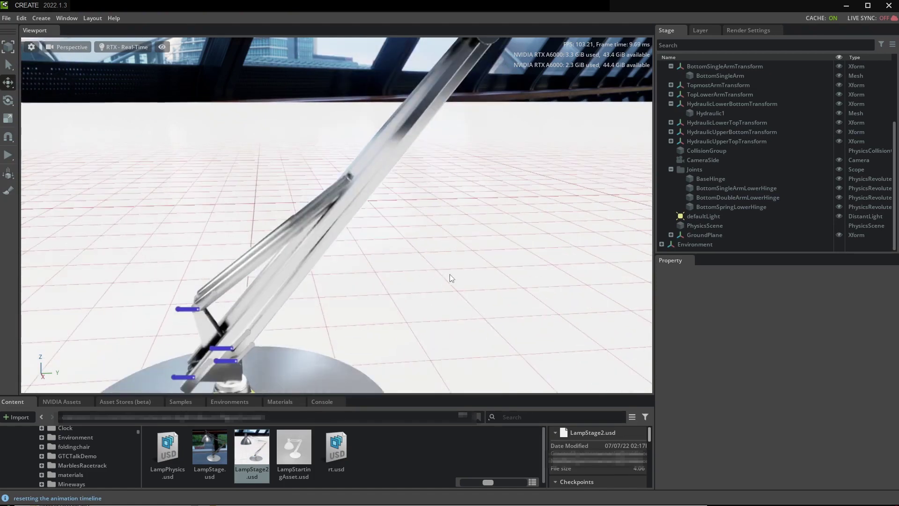
{"action": "left_click", "coordinate": [339, 187]}
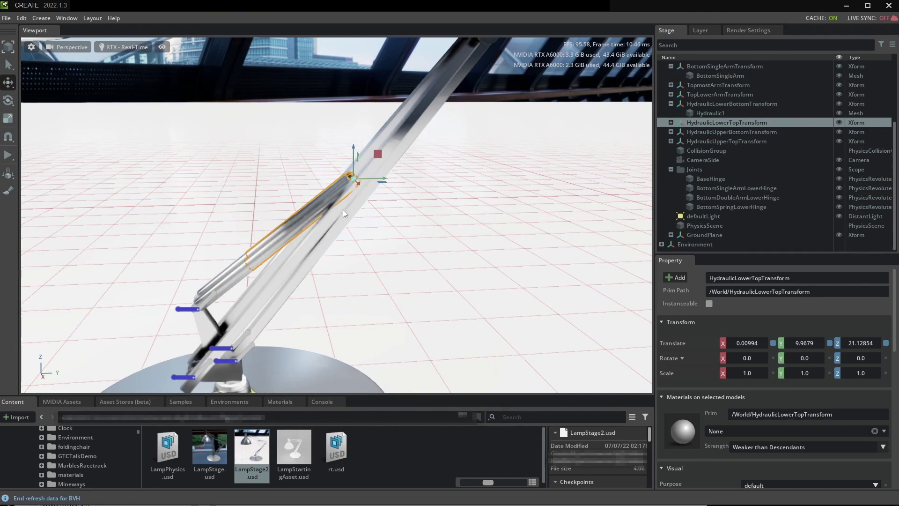
{"action": "left_click", "coordinate": [344, 182]}
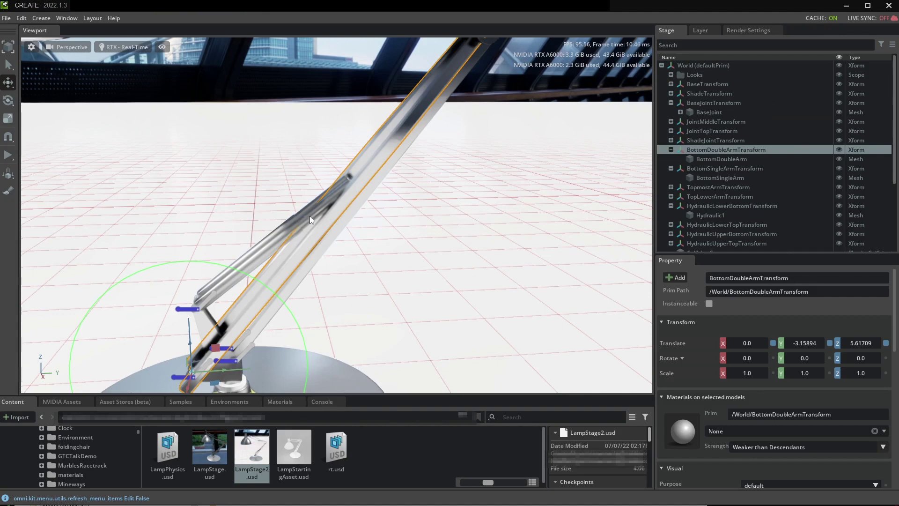
{"action": "left_click", "coordinate": [338, 187], "text": "shift"}
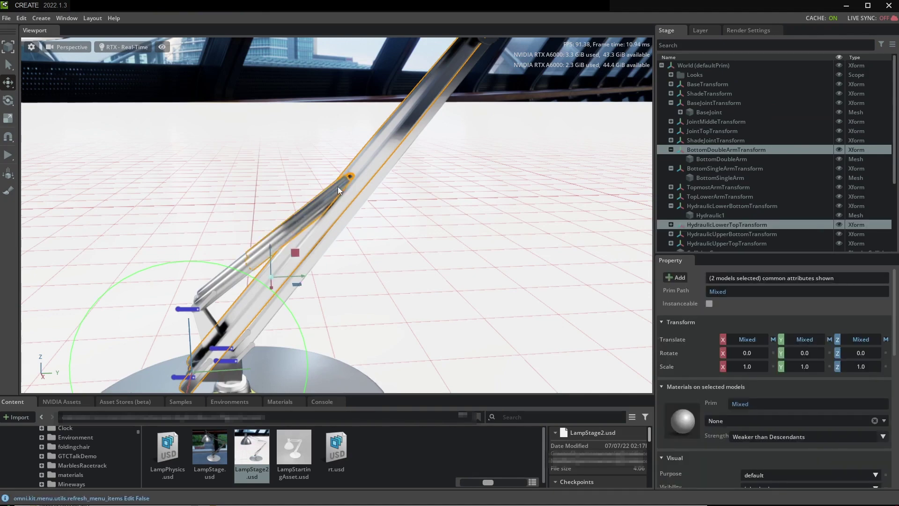
{"action": "right_click", "coordinate": [338, 186]}
{"action": "mouse_move", "coordinate": [370, 207]}
{"action": "mouse_move", "coordinate": [447, 320]}
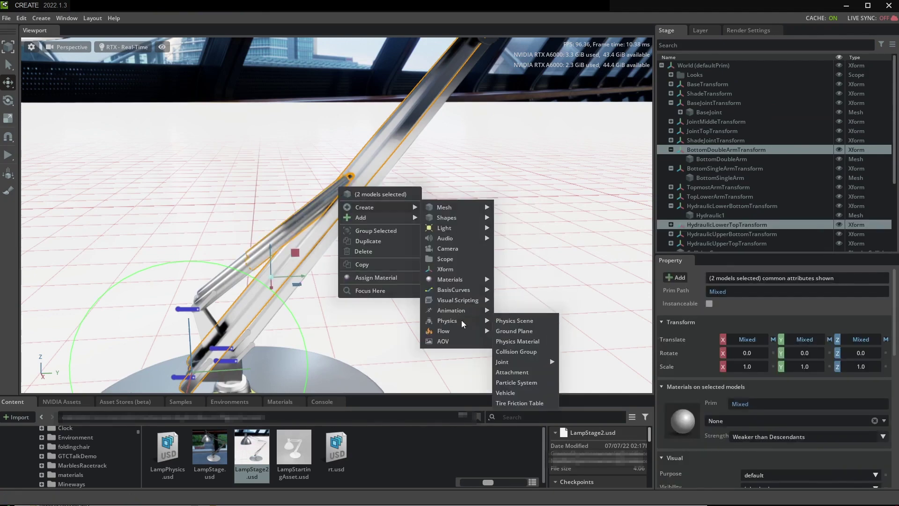
{"action": "mouse_move", "coordinate": [525, 367]}
{"action": "left_click", "coordinate": [594, 383]}
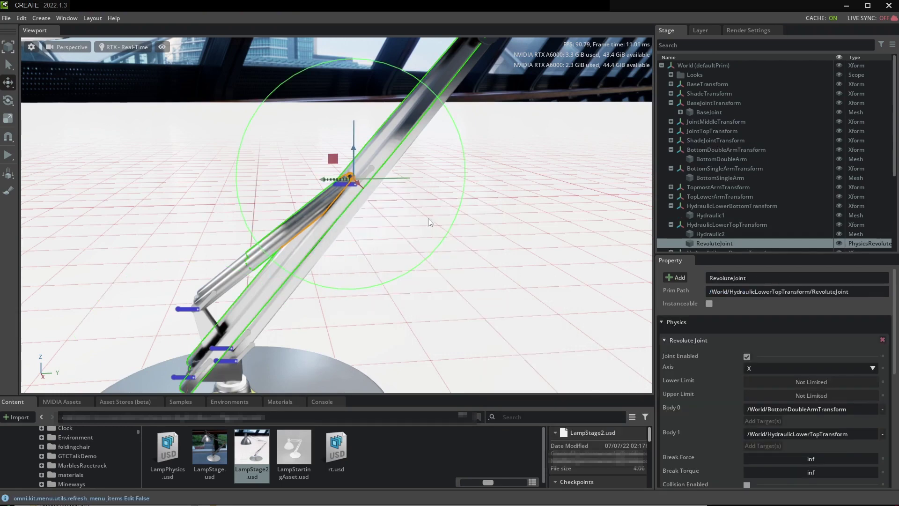
- Move the revolute joint from HydraulicLowerTopTransform into the Joints scope and rename it BottomSpringUpperHinge
{"action": "scroll", "coordinate": [715, 140], "scroll_direction": "down", "scroll_amount": 4}
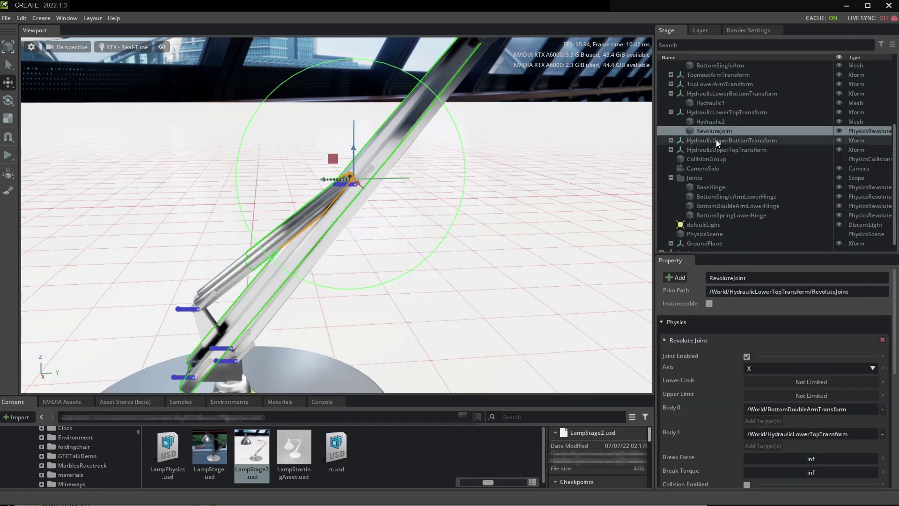
{"action": "left_click_drag", "start_coordinate": [716, 135], "coordinate": [698, 178]}
{"action": "double_click", "coordinate": [731, 215]}
{"action": "type", "text": "BottomSpringUpperHinge"}
{"action": "key", "text": "Return"}
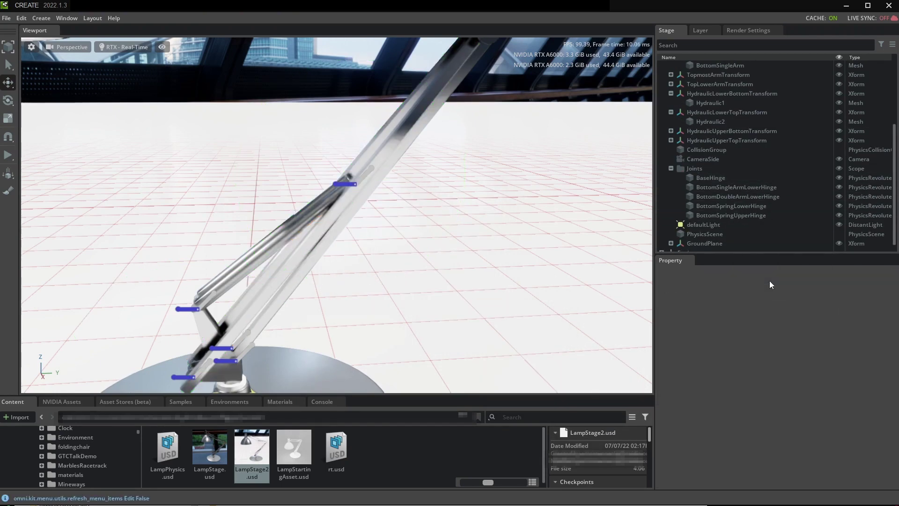
- Simulate the lamp to examine the motion of the two lower hydraulic halves, and stop the simulation
{"action": "left_click", "coordinate": [11, 154]}
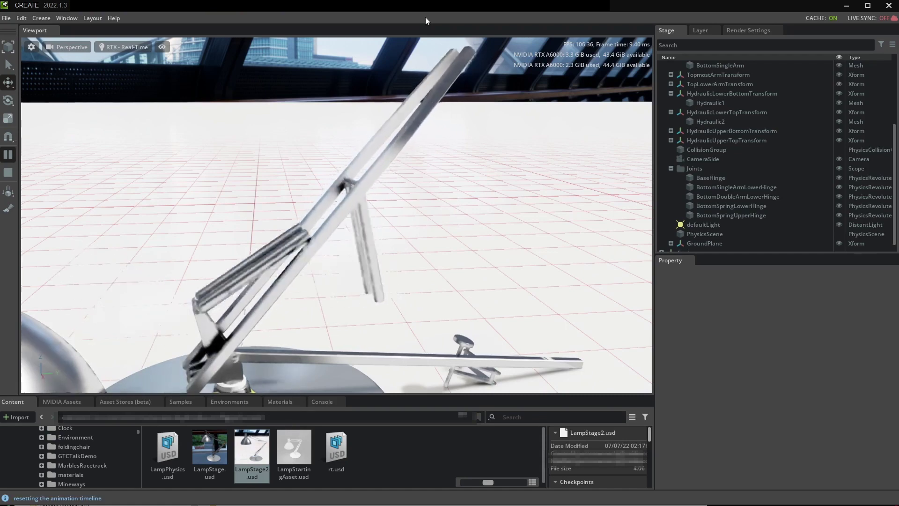
{"action": "left_click", "coordinate": [14, 173]}
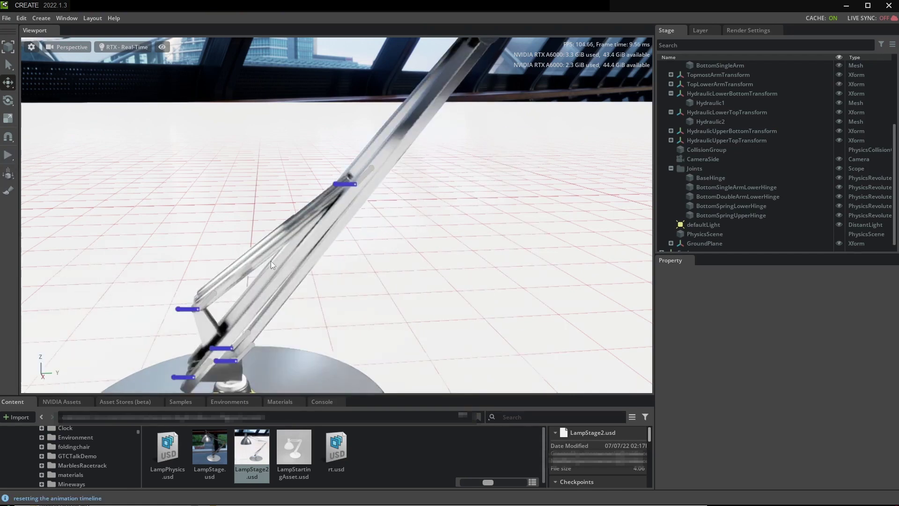
- Create a prismatic joint with HydraulicLowerTopTransform as Body 0 and HydraulicLowerBottomTransform as Body 1
{"action": "left_click", "coordinate": [260, 251]}
{"action": "left_click", "coordinate": [300, 229]}
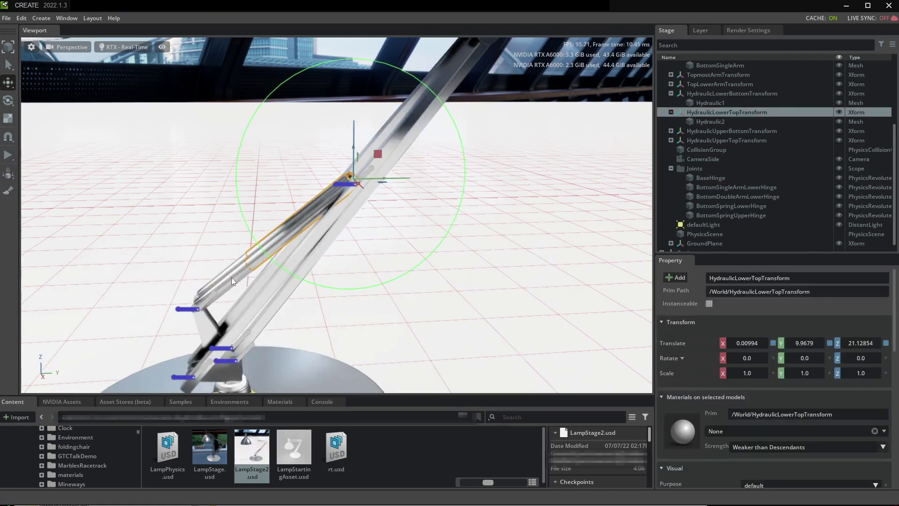
{"action": "left_click", "coordinate": [231, 279], "text": "shift"}
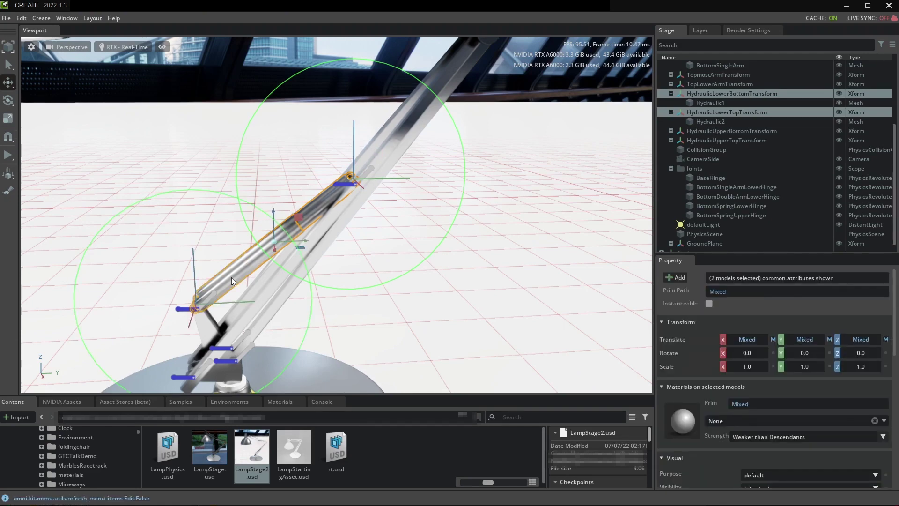
{"action": "right_click", "coordinate": [231, 277]}
{"action": "mouse_move", "coordinate": [267, 300]}
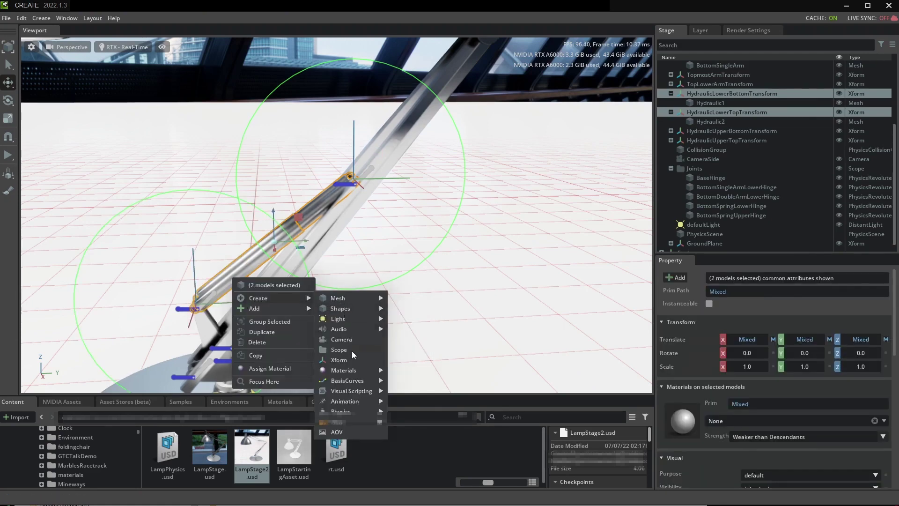
{"action": "mouse_move", "coordinate": [356, 406]}
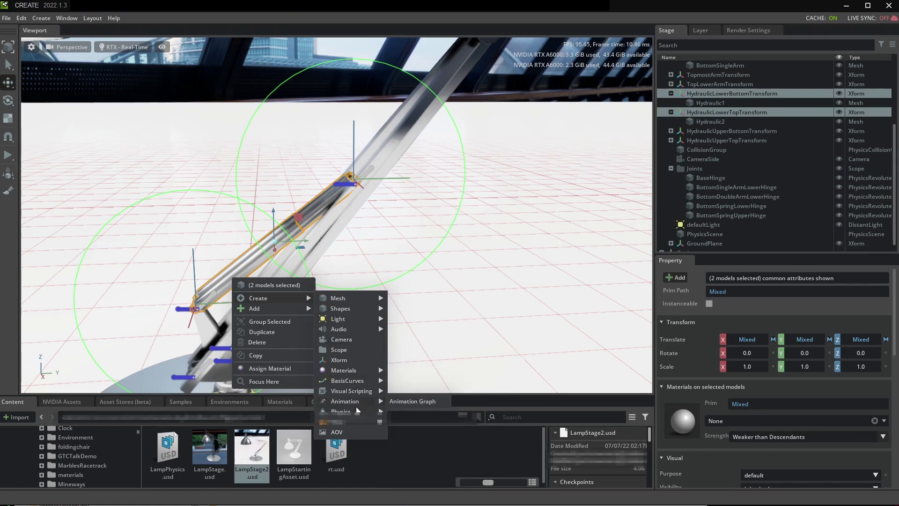
{"action": "mouse_move", "coordinate": [423, 454]}
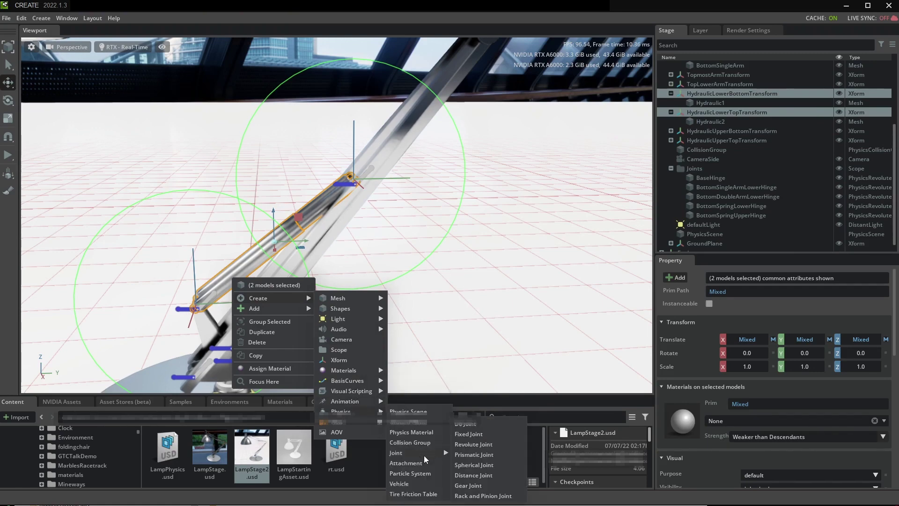
{"action": "left_click", "coordinate": [484, 456]}
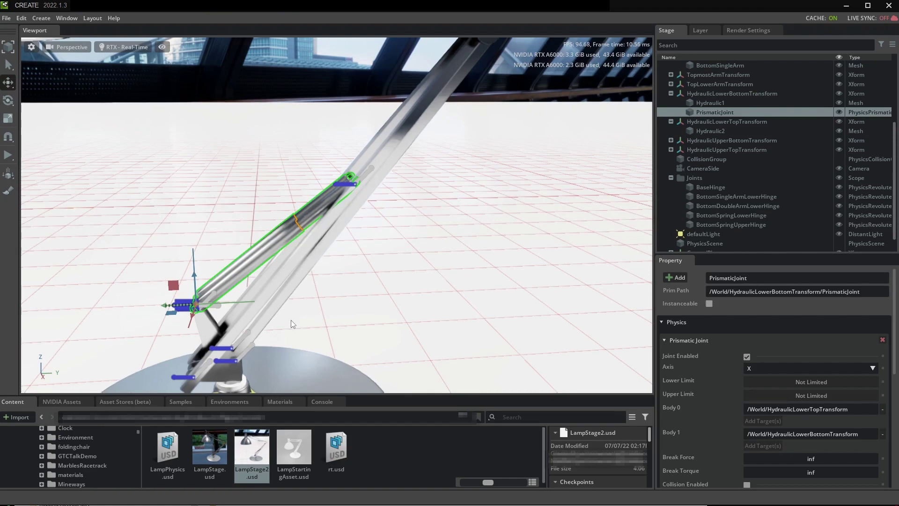
- Set the prismatic joint's axis to Z
{"action": "middle_click_drag", "start_coordinate": [293, 324], "coordinate": [433, 261]}
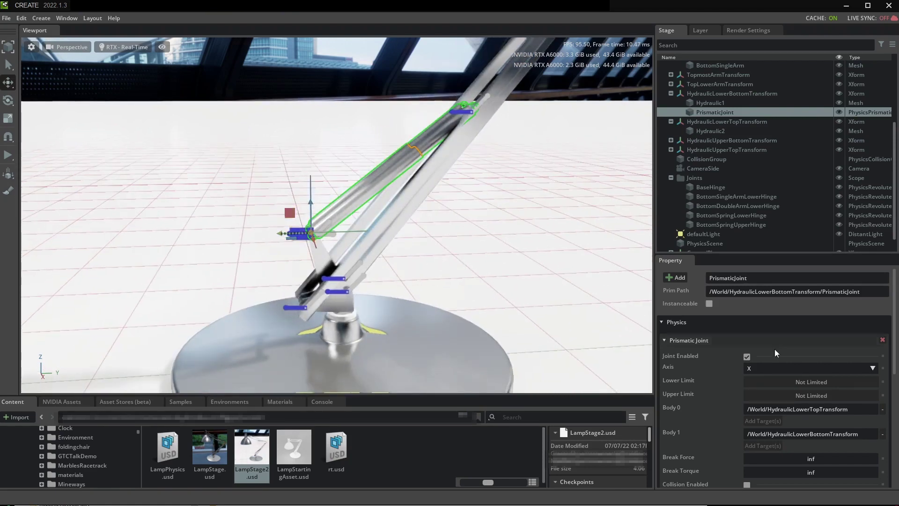
{"action": "left_click", "coordinate": [791, 367]}
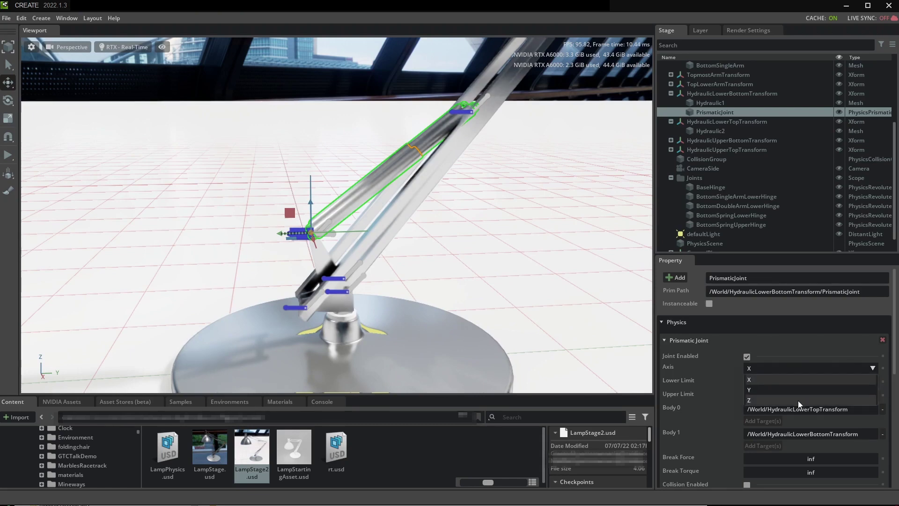
{"action": "left_click", "coordinate": [797, 400]}
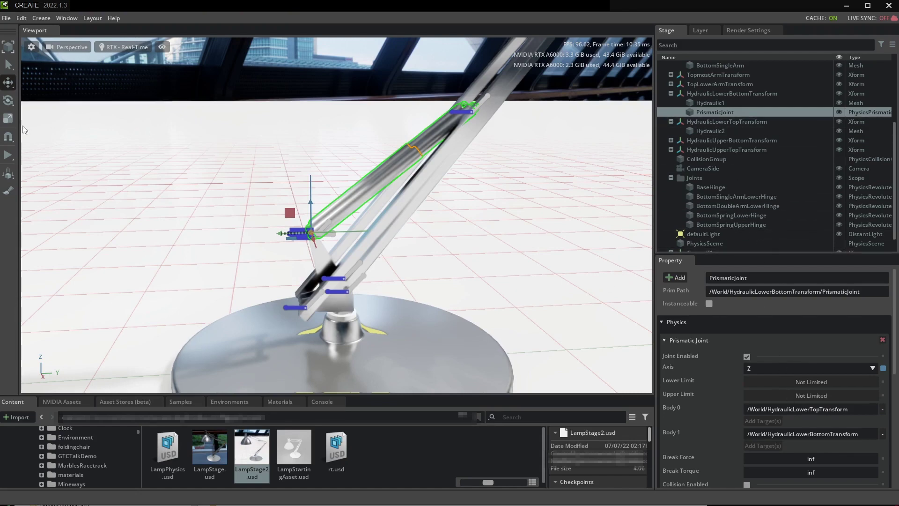
- Rotate the prismatic joint so its Z axis lines up with the length of the lower hydraulic
{"action": "left_click", "coordinate": [8, 100]}
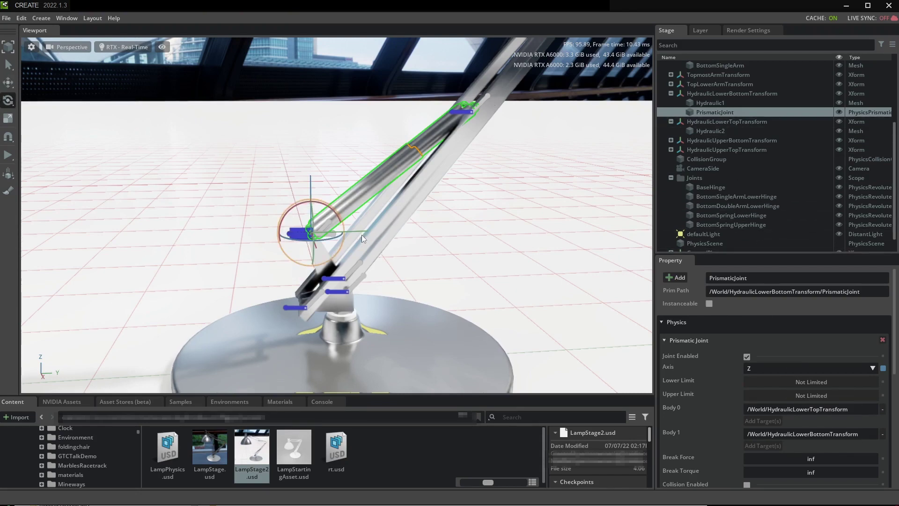
{"action": "scroll", "coordinate": [362, 234], "scroll_direction": "up", "scroll_amount": 5}
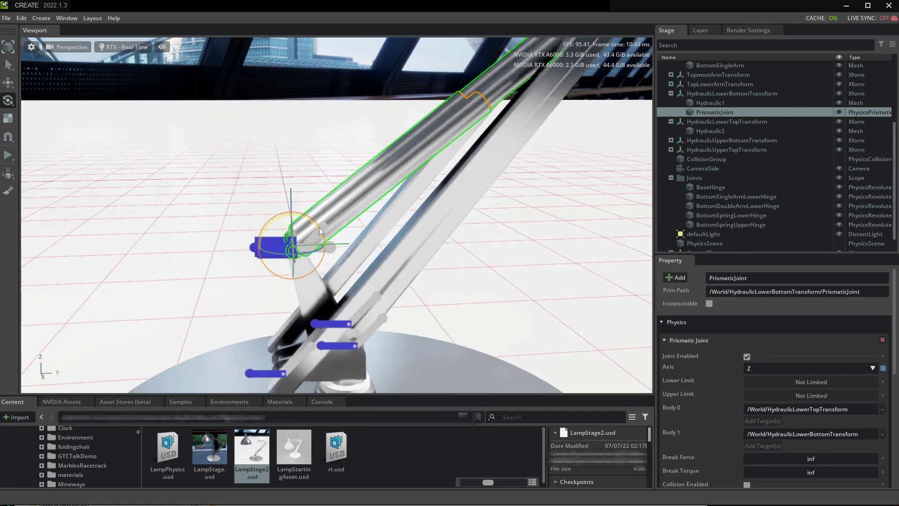
{"action": "left_click_drag", "start_coordinate": [319, 231], "coordinate": [366, 272]}
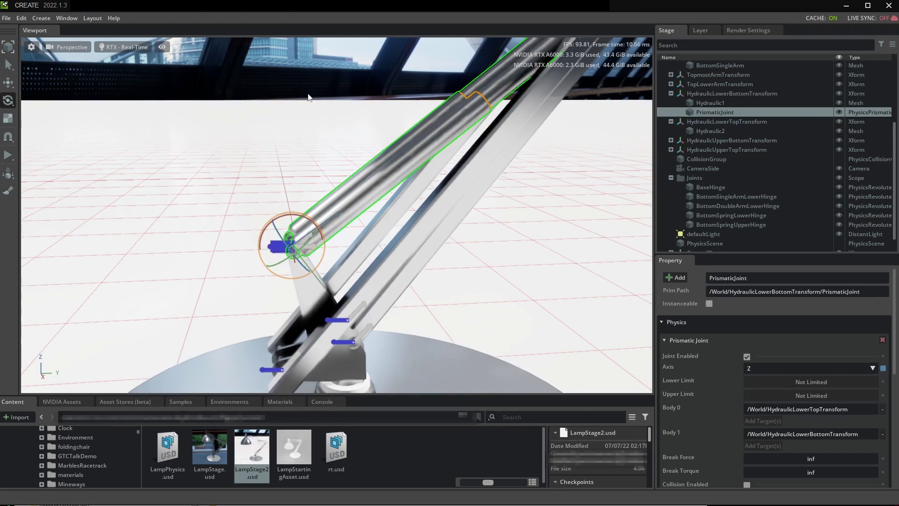
- Move the prismatic joint along its axis from the hydraulic's lower end toward the middle, and check its alignment
{"action": "left_click", "coordinate": [8, 82]}
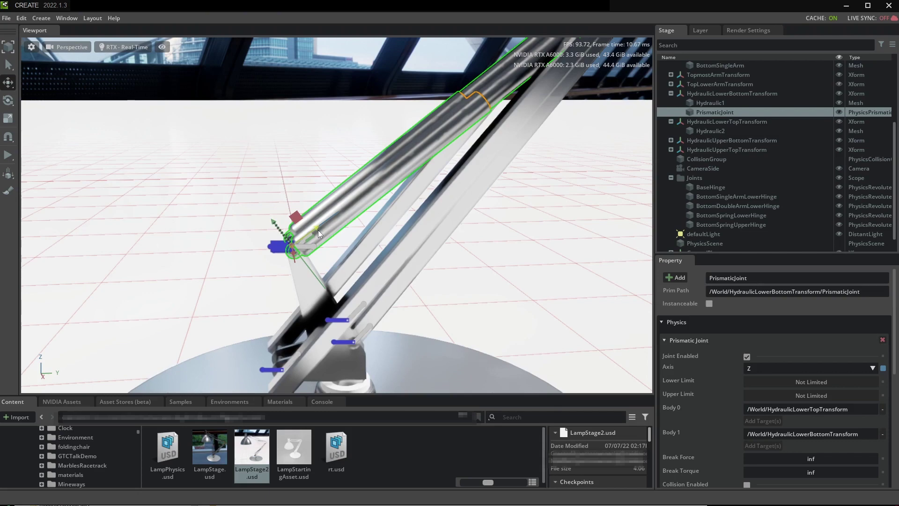
{"action": "mouse_move", "coordinate": [319, 229]}
{"action": "left_mouse_down"}
{"action": "mouse_move", "coordinate": [428, 155]}
{"action": "mouse_move", "coordinate": [421, 139]}
{"action": "left_mouse_up"}
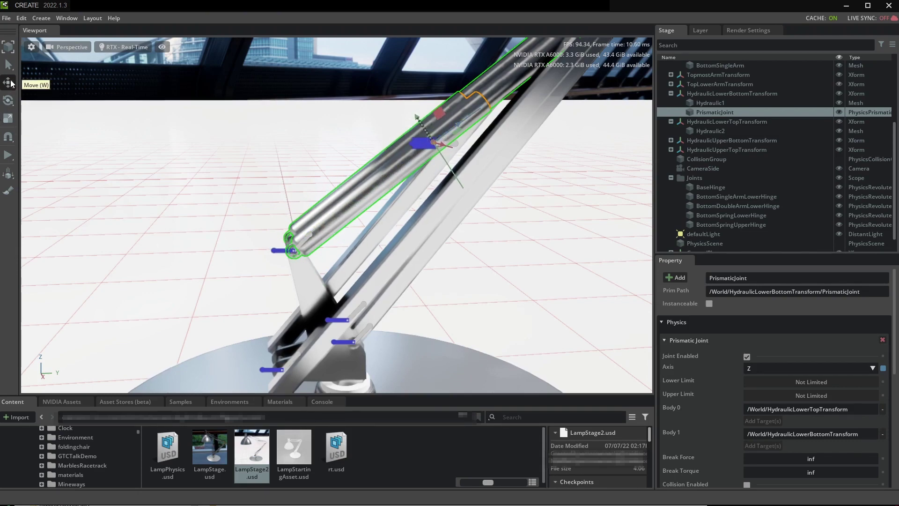
{"action": "left_click_drag", "start_coordinate": [542, 212], "coordinate": [328, 267], "text": "alt"}
{"action": "left_click_drag", "start_coordinate": [225, 249], "coordinate": [381, 257], "text": "alt"}
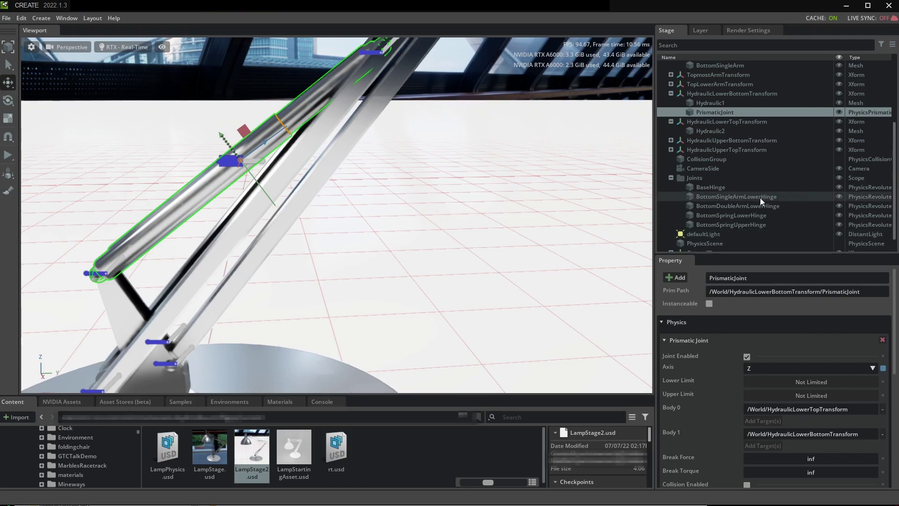
- Check the prismatic joint through the CameraSide camera, return to Perspective, and run the simulation to test how the lower hydraulic slides
{"action": "scroll", "coordinate": [759, 198], "scroll_direction": "down", "scroll_amount": 2}
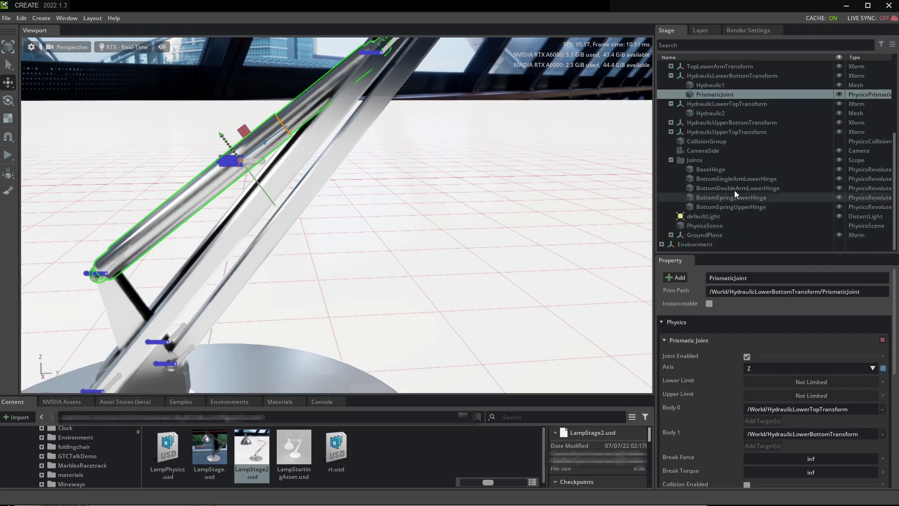
{"action": "right_click", "coordinate": [726, 150]}
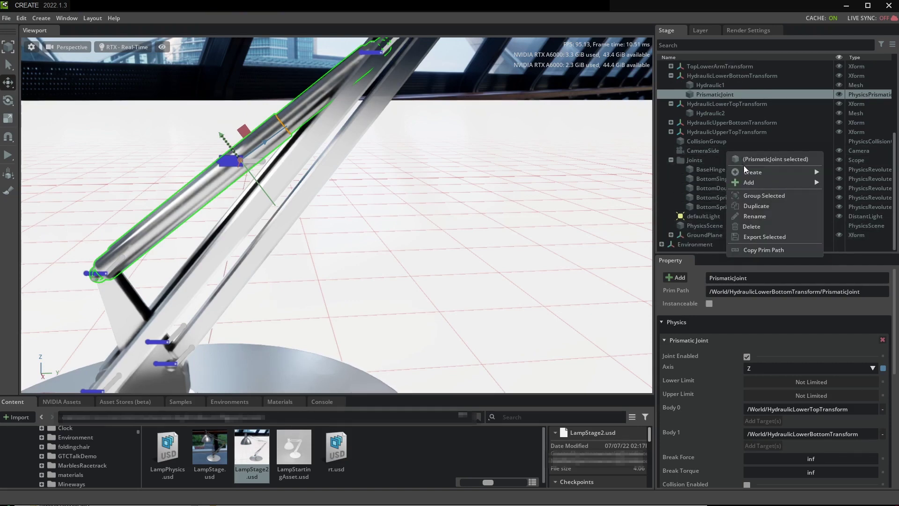
{"action": "left_click", "coordinate": [67, 47]}
{"action": "mouse_move", "coordinate": [92, 54]}
{"action": "left_click", "coordinate": [172, 55]}
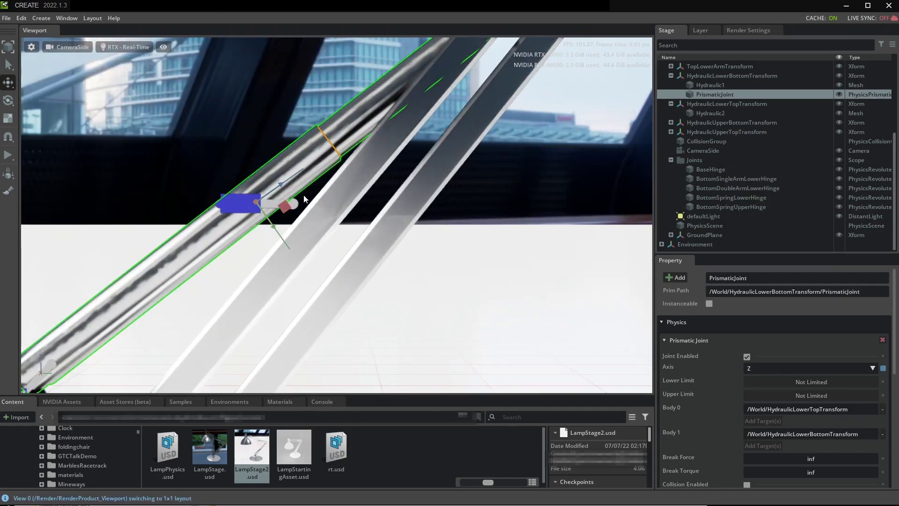
{"action": "left_click", "coordinate": [66, 46]}
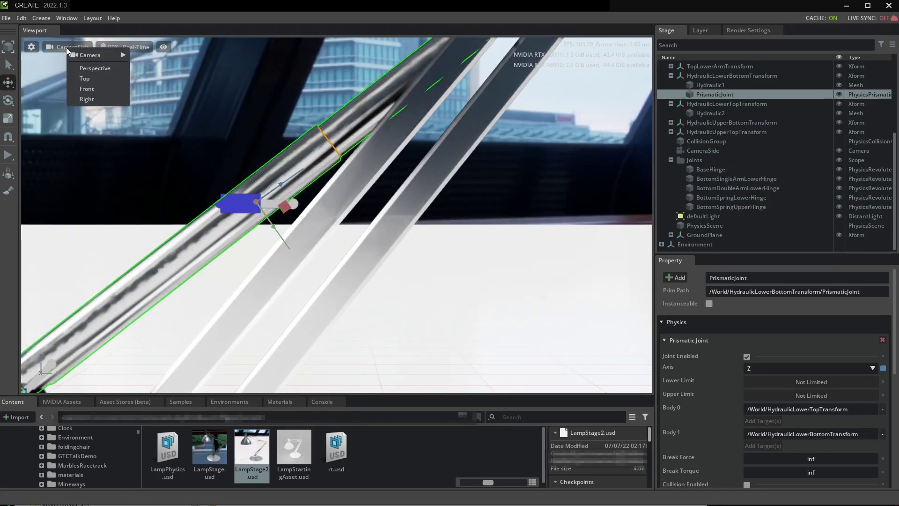
{"action": "left_click", "coordinate": [92, 68]}
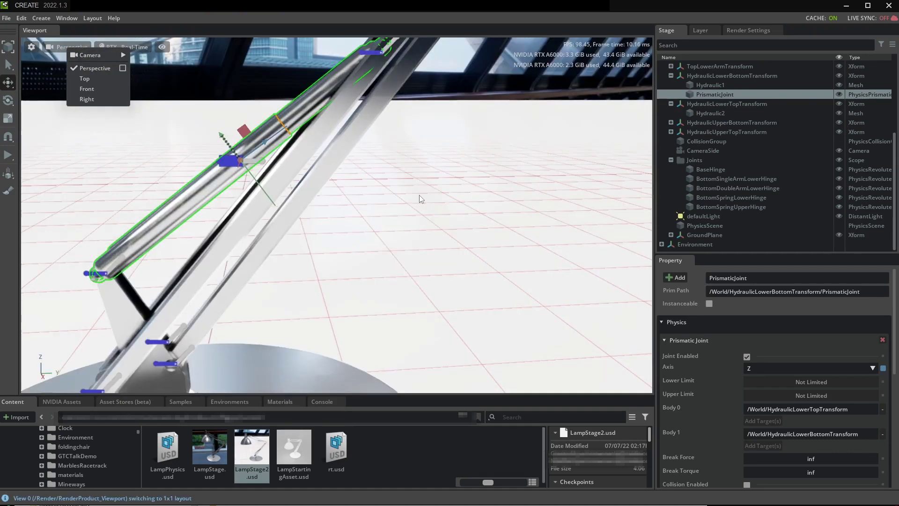
{"action": "left_click", "coordinate": [8, 159]}
{"action": "left_click", "coordinate": [7, 159]}
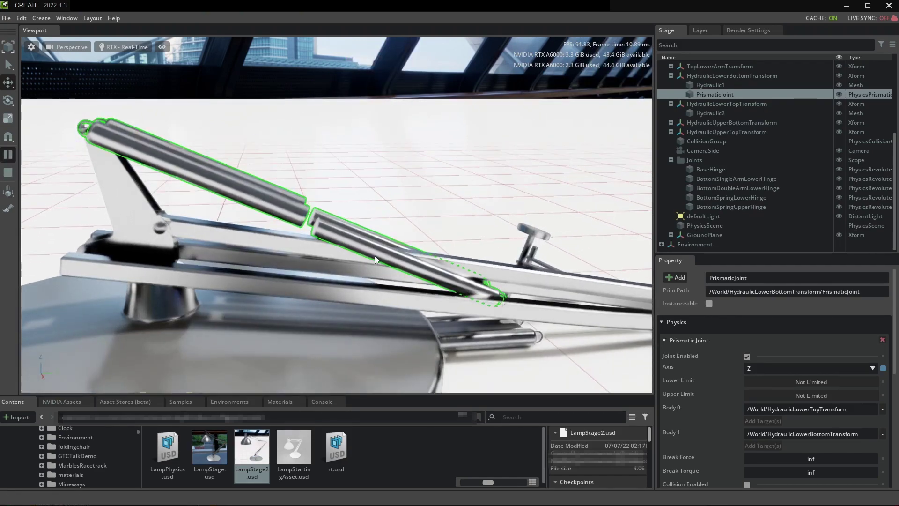
{"action": "left_click", "coordinate": [10, 178]}
- Move the prismatic joint into the Joints scope and rename it BottomSpringPrismatic
{"action": "left_click_drag", "start_coordinate": [715, 94], "coordinate": [737, 207]}
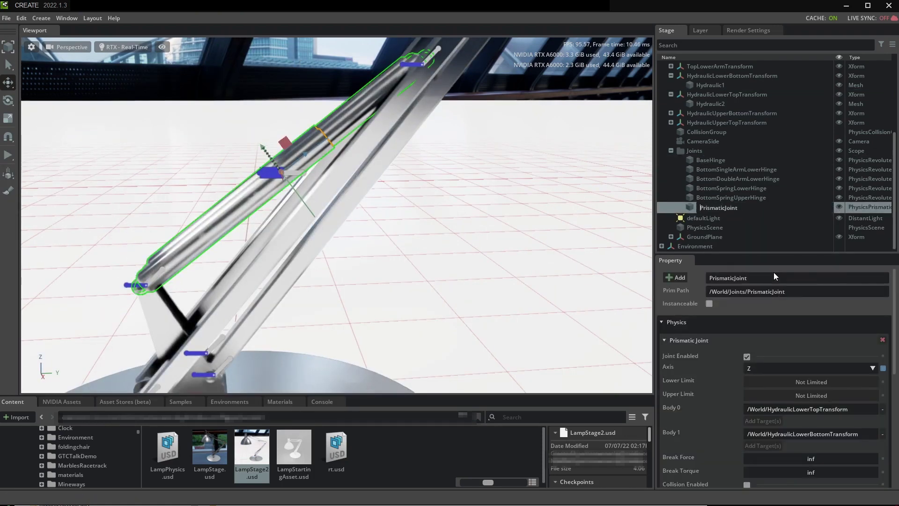
{"action": "type", "text": "BottomSpringPrismatic"}
{"action": "key", "text": "Return"}
- Set the BottomSpringPrismatic joint's lower and upper limits to 0.0, and test the locked hydraulic in the simulation
{"action": "scroll", "coordinate": [800, 414], "scroll_direction": "down", "scroll_amount": 2}
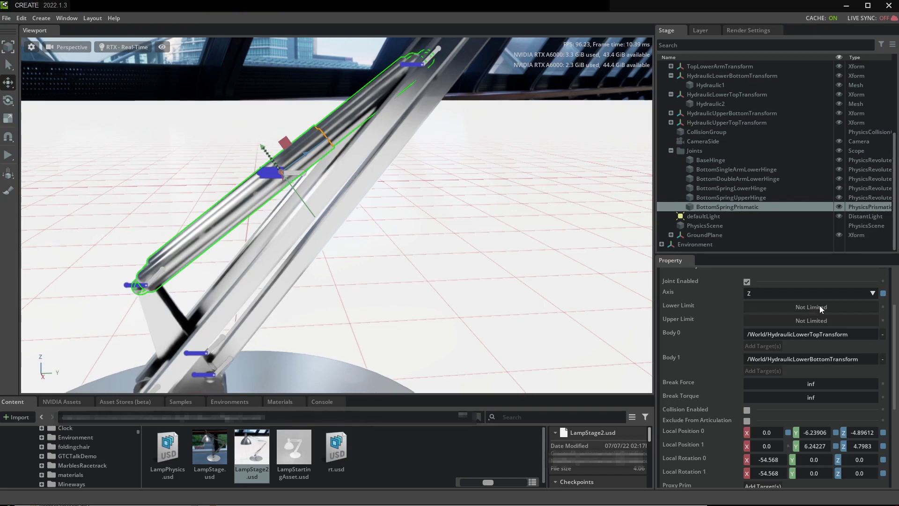
{"action": "left_click", "coordinate": [835, 307]}
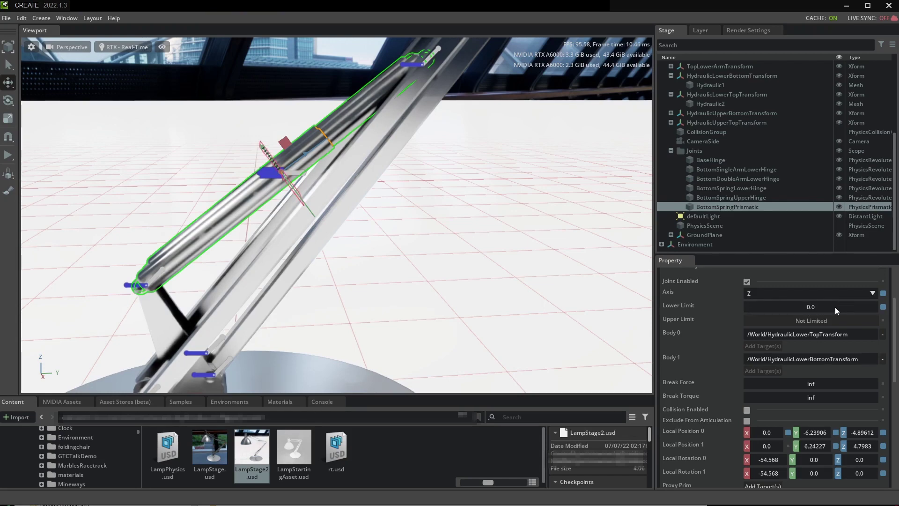
{"action": "double_click", "coordinate": [835, 321]}
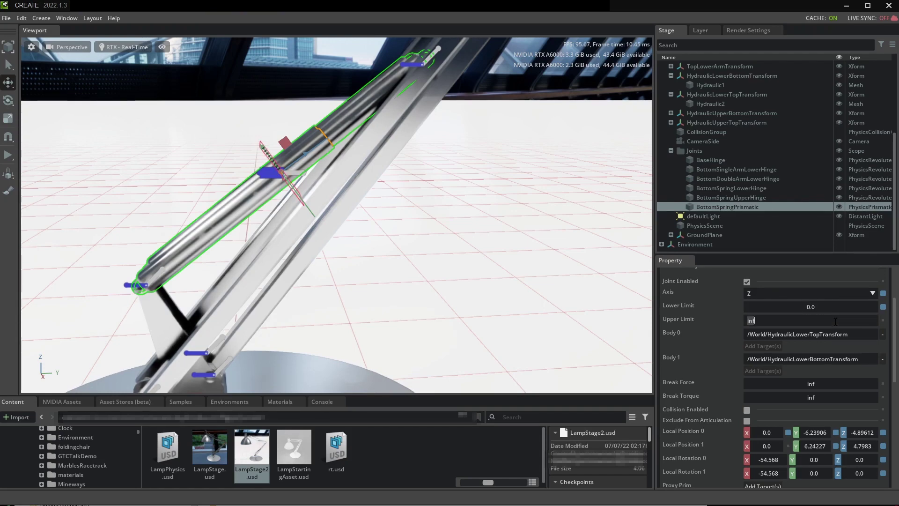
{"action": "key", "text": "Return"}
{"action": "left_click", "coordinate": [8, 156]}
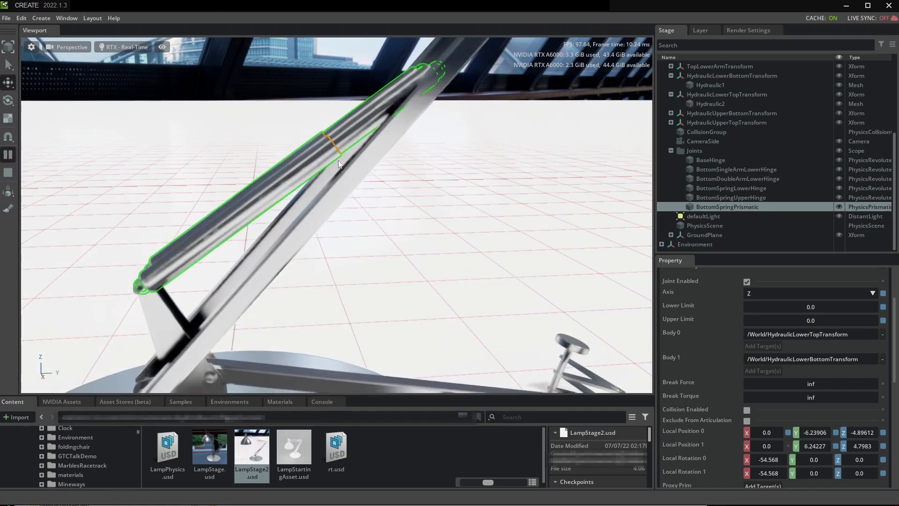
{"action": "scroll", "coordinate": [387, 206], "scroll_direction": "down", "scroll_amount": 5}
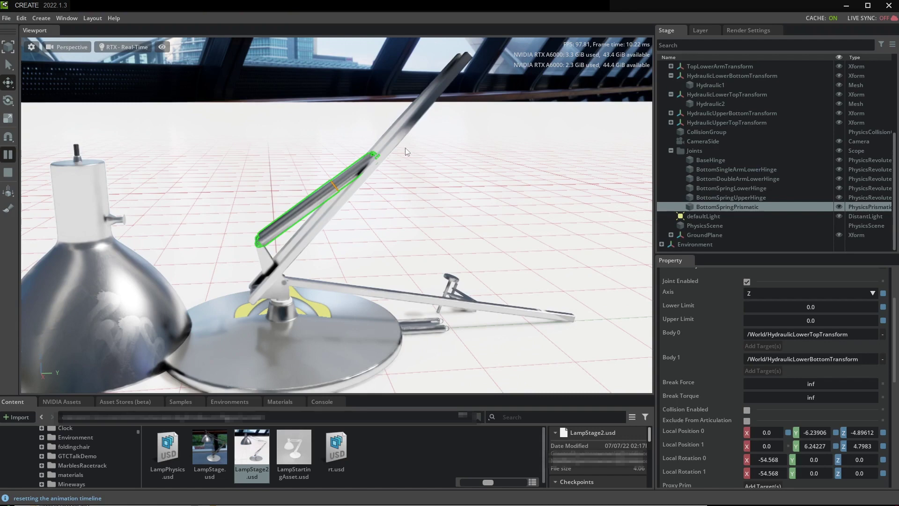
{"action": "left_click", "coordinate": [8, 173]}
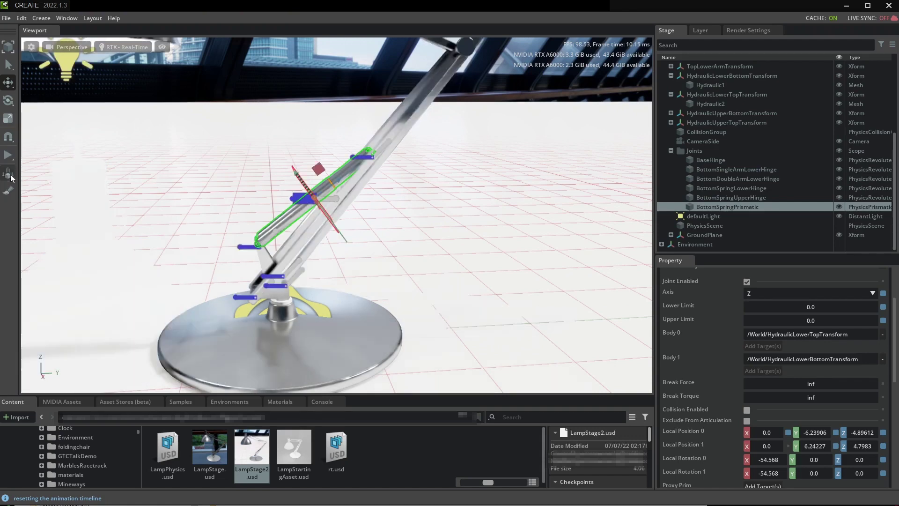
- Try a Stiffness of 100000 on the BottomSpringPrismatic joint and test it in the simulation
{"action": "scroll", "coordinate": [765, 372], "scroll_direction": "down", "scroll_amount": 5}
{"action": "scroll", "coordinate": [765, 372], "scroll_direction": "down", "scroll_amount": 5}
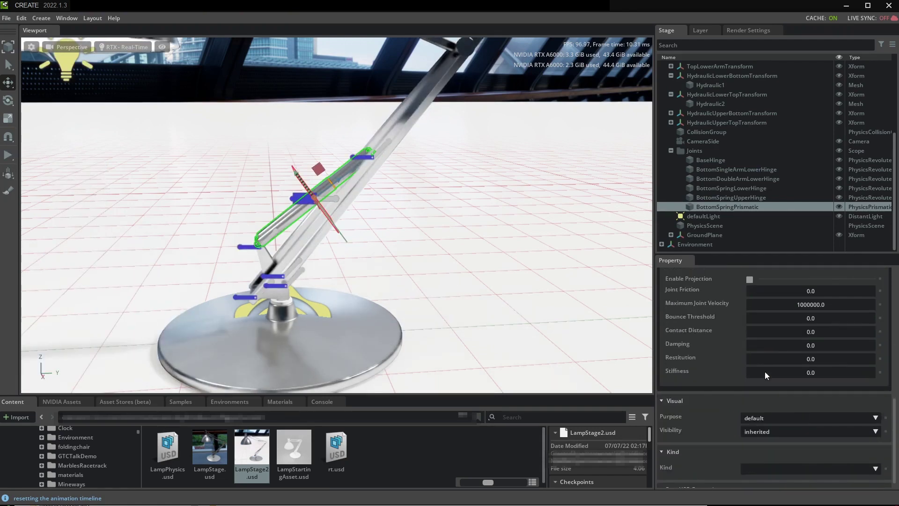
{"action": "double_click", "coordinate": [832, 372]}
{"action": "type", "text": "111"}
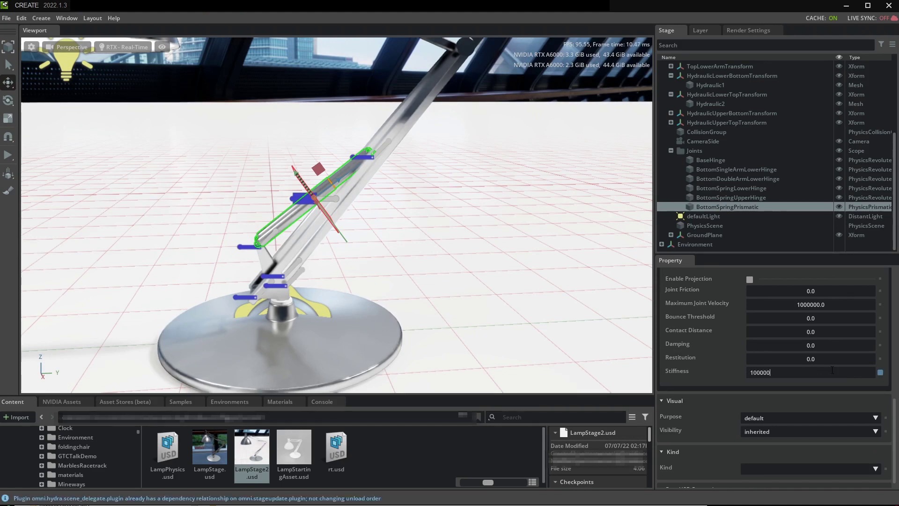
{"action": "key", "text": "Left"}
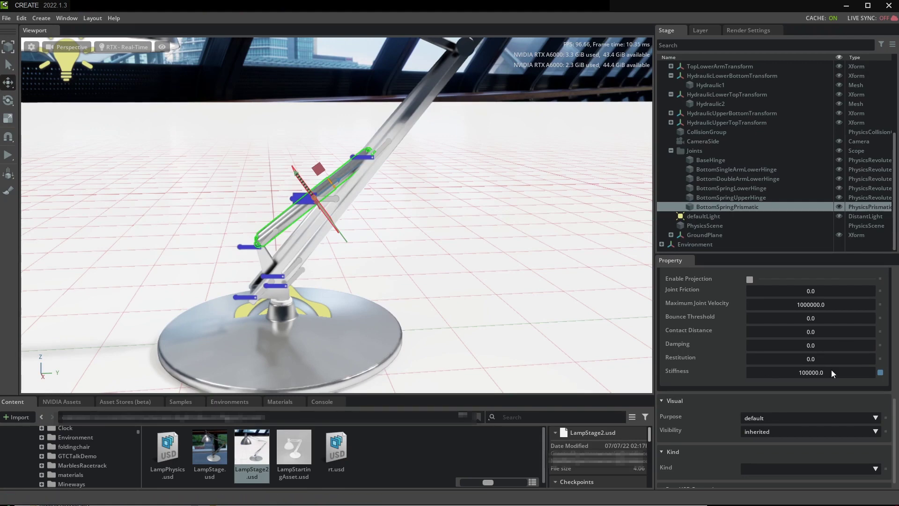
{"action": "left_click", "coordinate": [9, 156]}
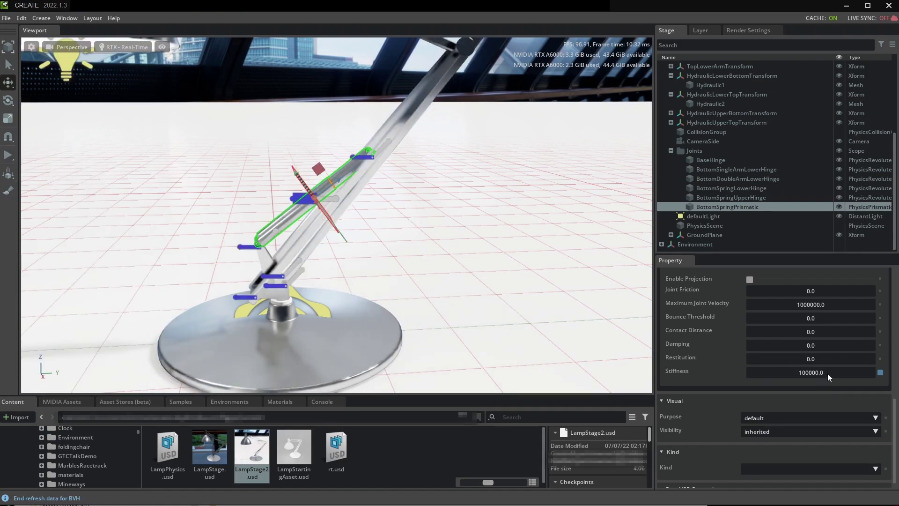
- Set the BottomSpringPrismatic joint's Stiffness to 1000 and test the lower arm's springiness in the simulation
{"action": "left_click", "coordinate": [832, 373]}
{"action": "left_click", "coordinate": [832, 372]}
{"action": "key", "text": "BackSpace"}
{"action": "key", "text": "BackSpace"}
{"action": "key", "text": "Return"}
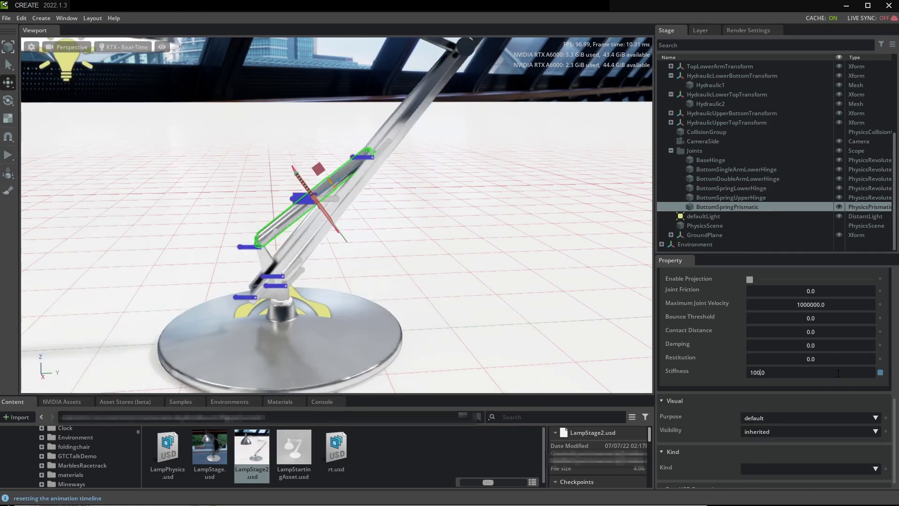
{"action": "key", "text": "Return"}
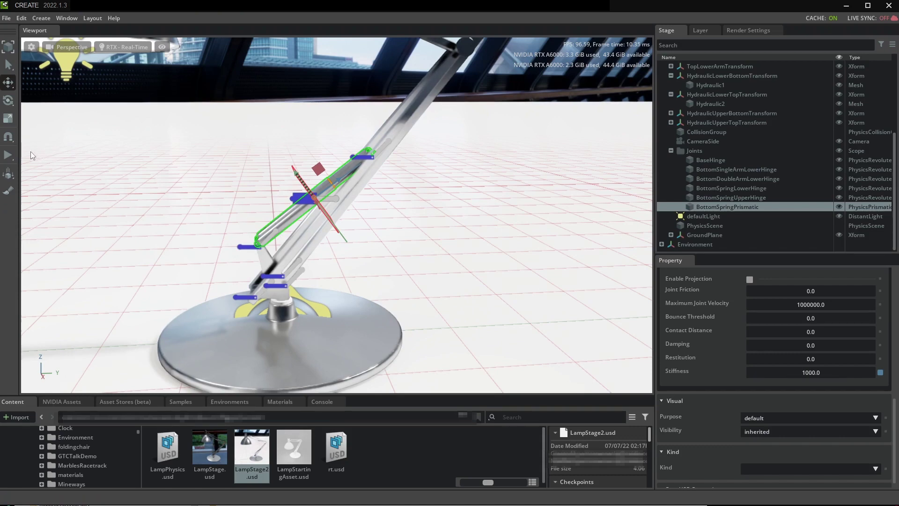
{"action": "left_click", "coordinate": [8, 154]}
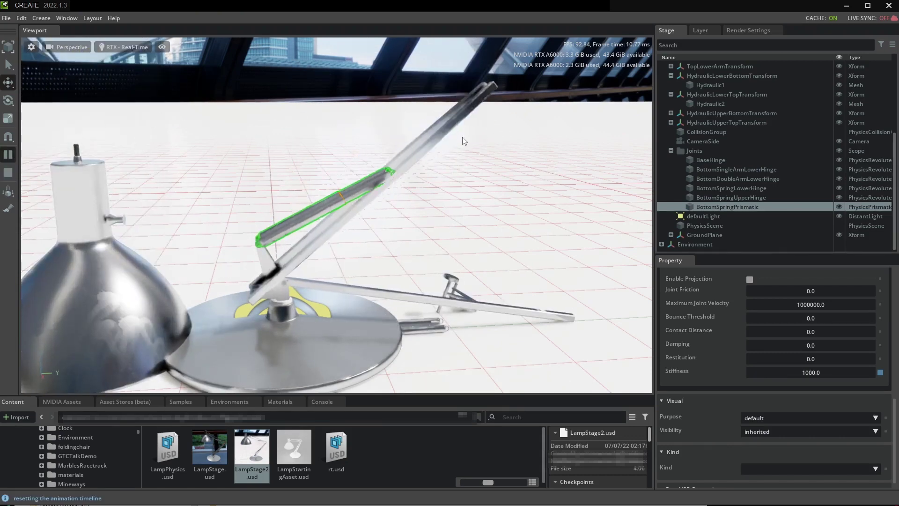
{"action": "left_click", "coordinate": [10, 173]}
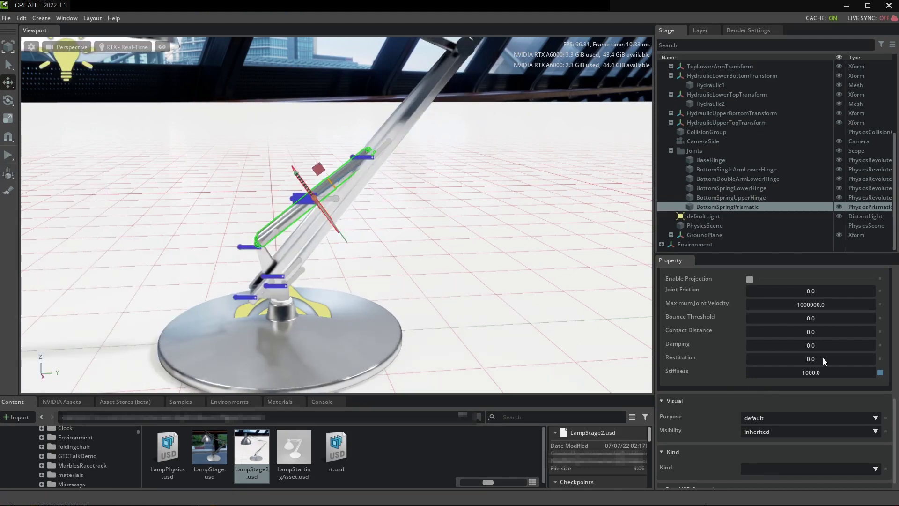
- Try a Damping of 1000 on the BottomSpringPrismatic joint and run the simulation to test it
{"action": "double_click", "coordinate": [831, 344]}
{"action": "left_click", "coordinate": [7, 155]}
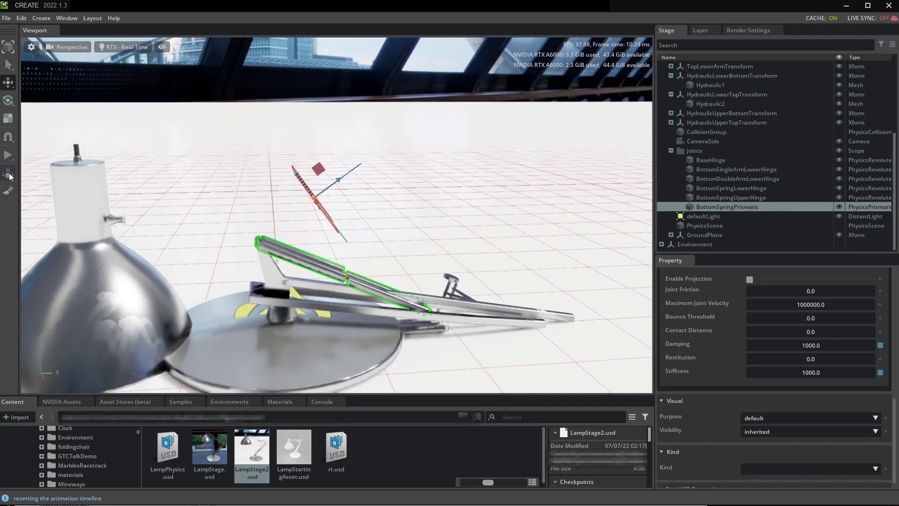
{"action": "left_click", "coordinate": [9, 174]}
- Try lowering the BottomSpringPrismatic joint's Damping to 100 and run the simulation again
{"action": "double_click", "coordinate": [839, 343]}
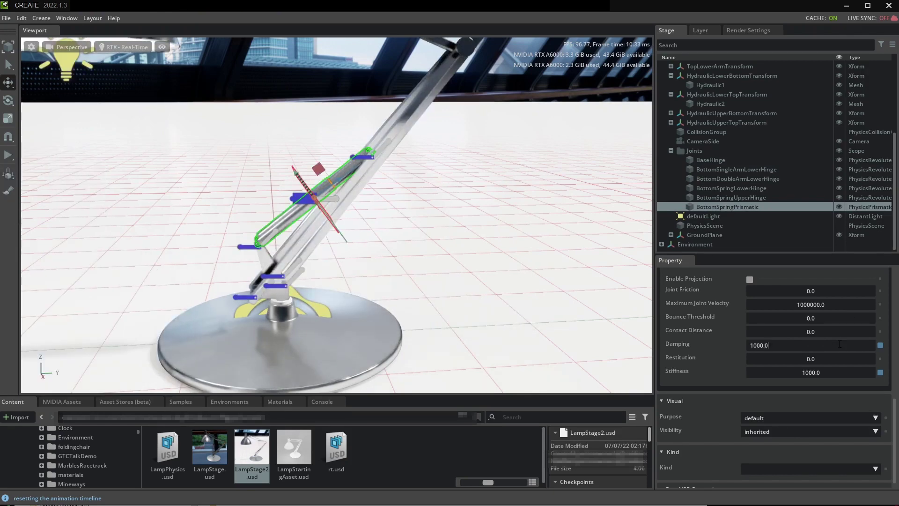
{"action": "key", "text": "Return"}
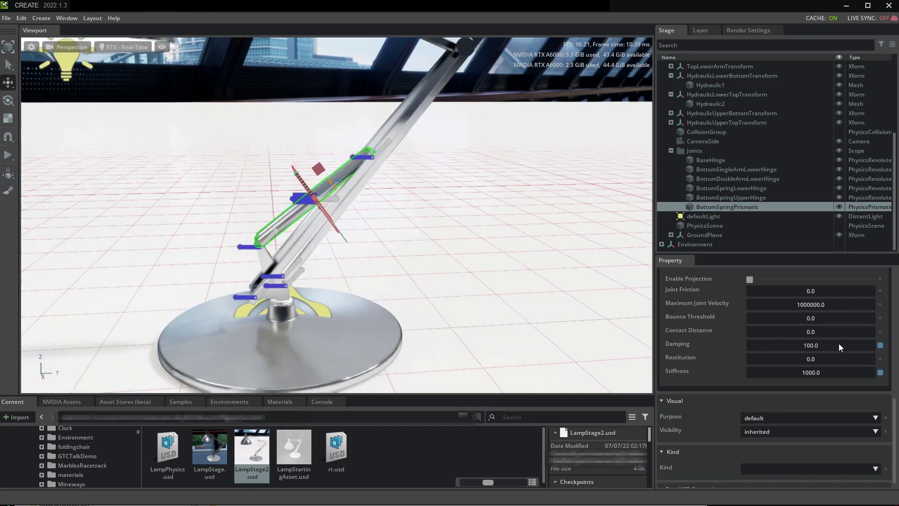
{"action": "left_click", "coordinate": [13, 157]}
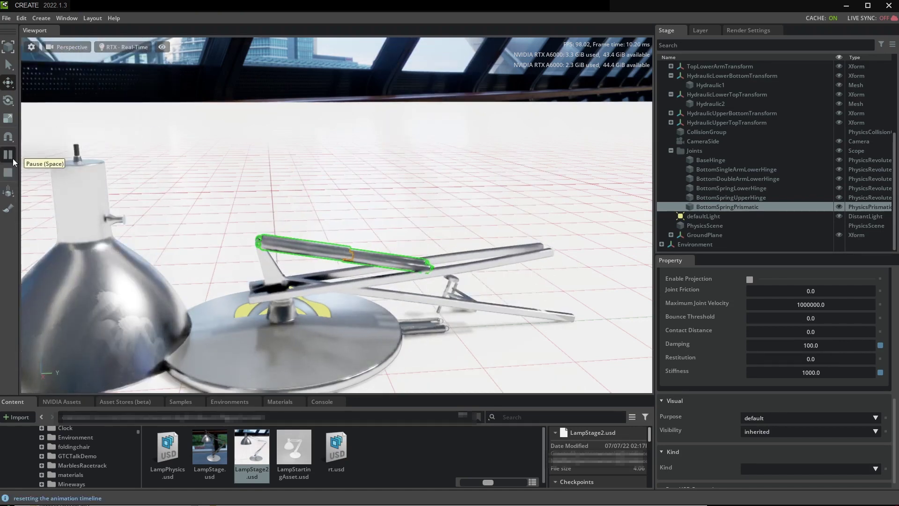
{"action": "left_click", "coordinate": [8, 173]}
- Set the BottomSpringPrismatic joint's Damping to 10 and test the spring motion in the simulation
{"action": "double_click", "coordinate": [830, 341]}
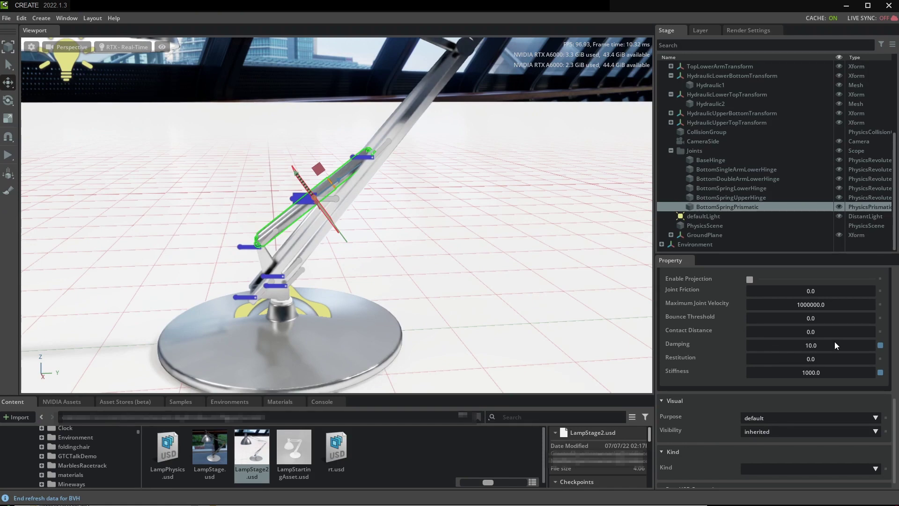
{"action": "left_click", "coordinate": [8, 156]}
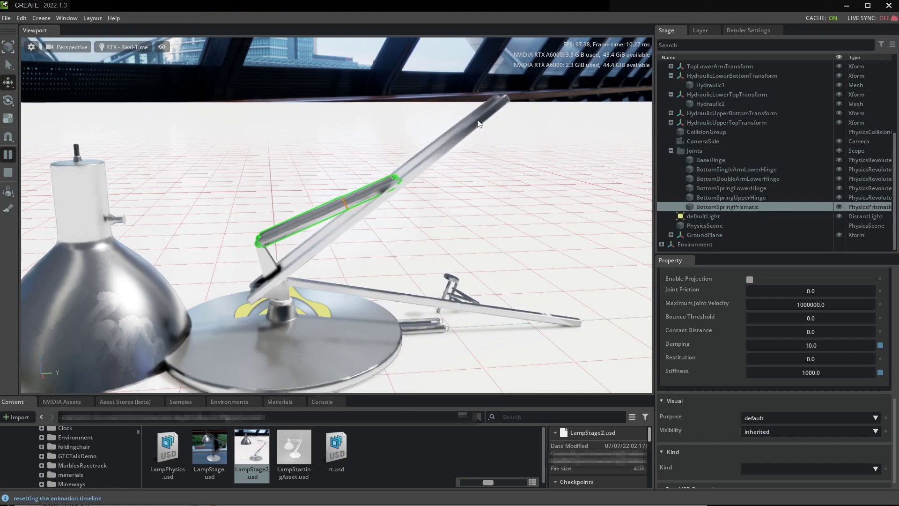
{"action": "left_click", "coordinate": [8, 172]}
- Using the CameraSide view, create a revolute joint with BottomSingleArmTransform as Body 0 and JointMiddleTransform as Body 1, and run the simulation
{"action": "scroll", "coordinate": [445, 204], "scroll_direction": "up", "scroll_amount": 3}
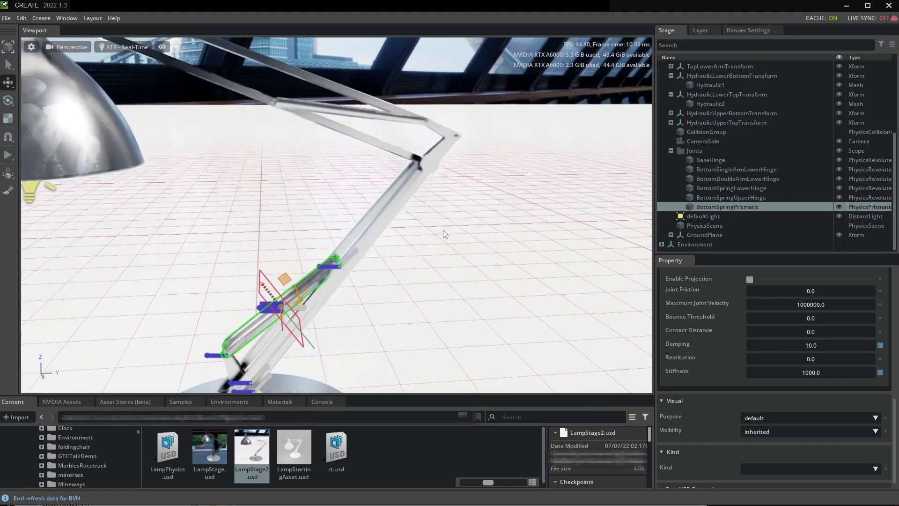
{"action": "scroll", "coordinate": [445, 234], "scroll_direction": "up", "scroll_amount": 2}
{"action": "left_click", "coordinate": [61, 48]}
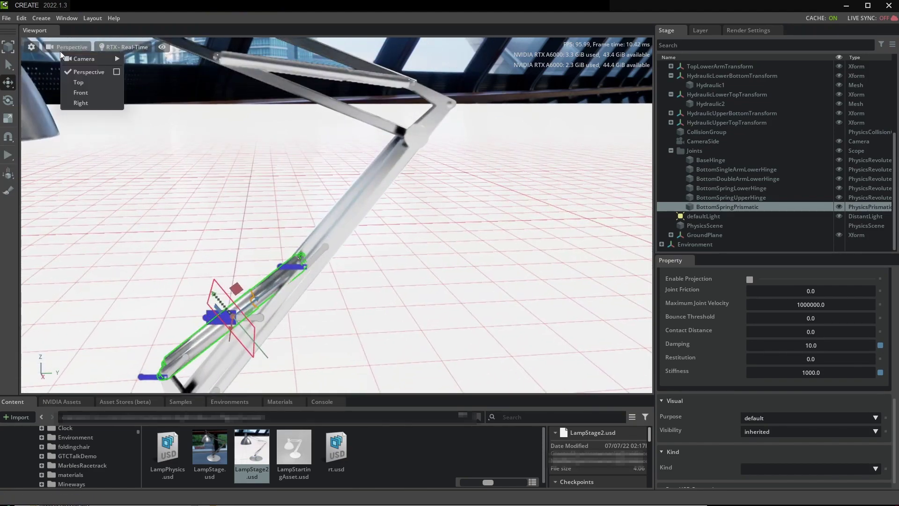
{"action": "mouse_move", "coordinate": [94, 59]}
{"action": "left_click", "coordinate": [157, 58]}
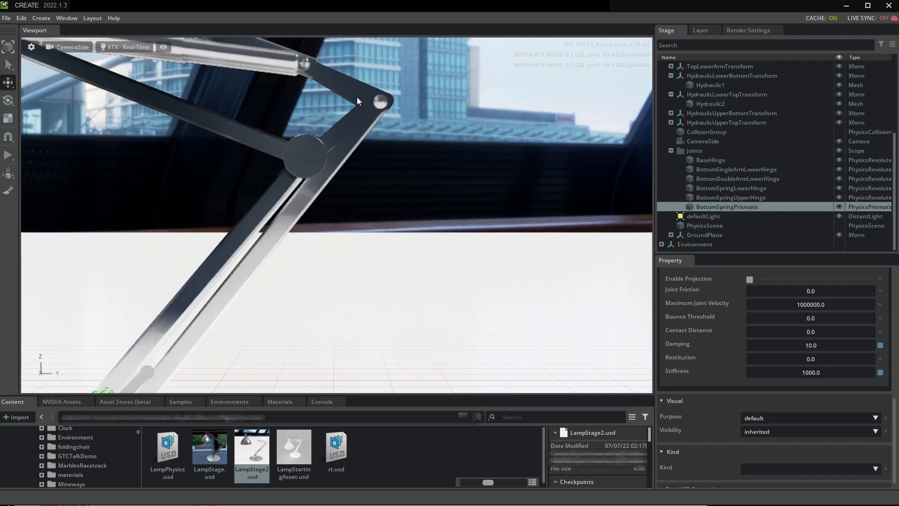
{"action": "left_click", "coordinate": [357, 97]}
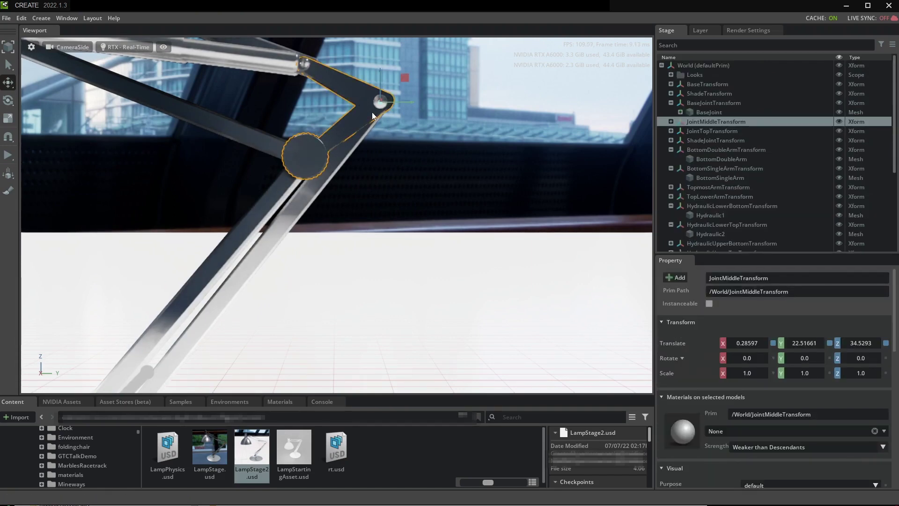
{"action": "left_click", "coordinate": [355, 149], "text": "shift"}
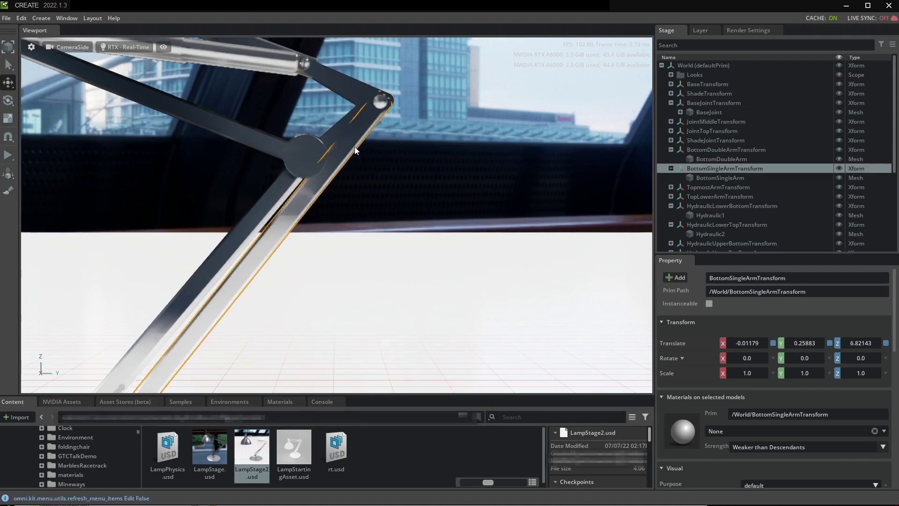
{"action": "right_click", "coordinate": [350, 87]}
{"action": "mouse_move", "coordinate": [377, 106]}
{"action": "mouse_move", "coordinate": [468, 220]}
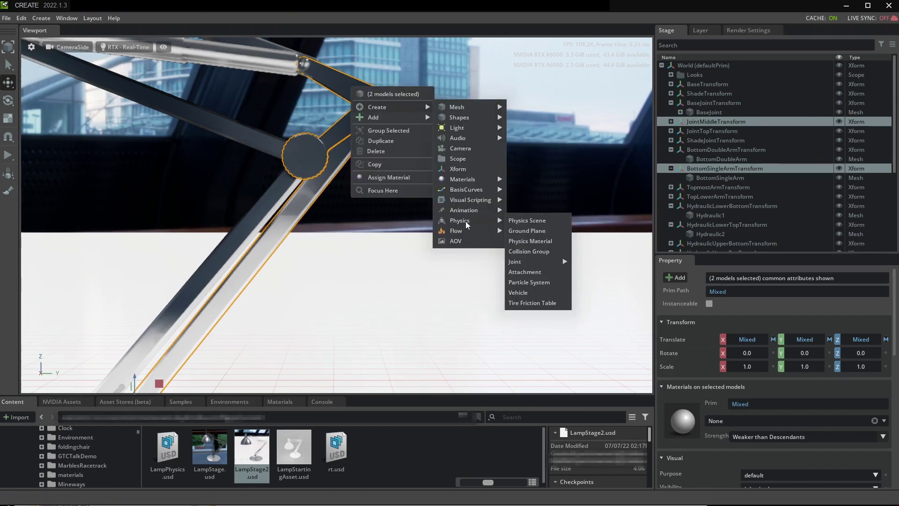
{"action": "mouse_move", "coordinate": [545, 262]}
{"action": "left_click", "coordinate": [602, 283]}
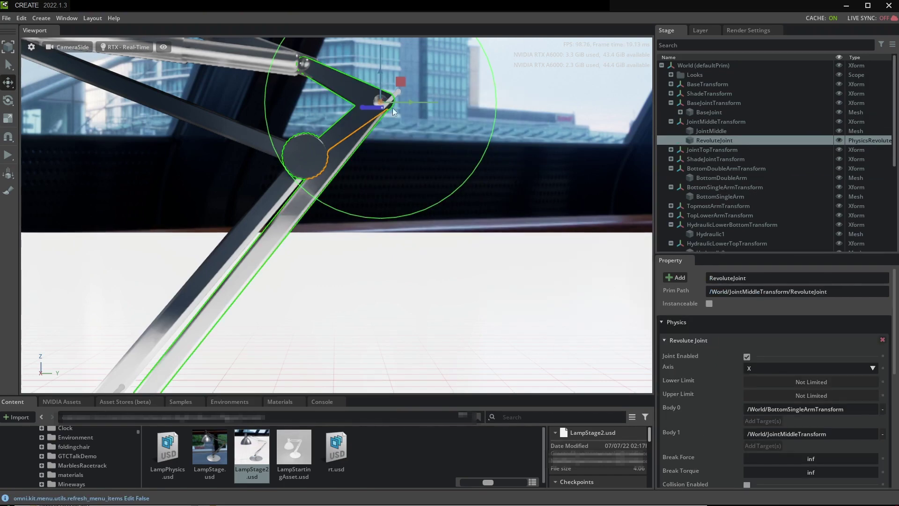
{"action": "left_click", "coordinate": [13, 157]}
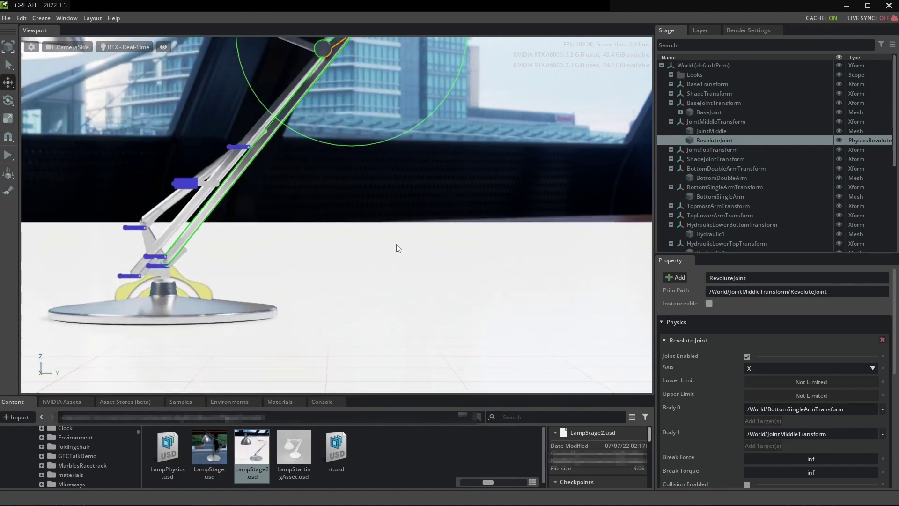
- Run the simulation to test the joint between the bottom single arm and the middle joint, and reset it
{"action": "left_click", "coordinate": [10, 154]}
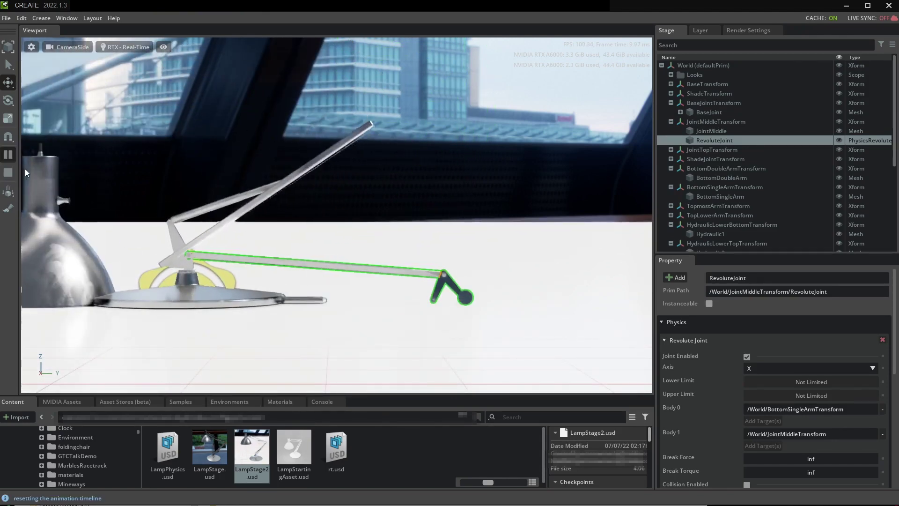
{"action": "left_click", "coordinate": [8, 172]}
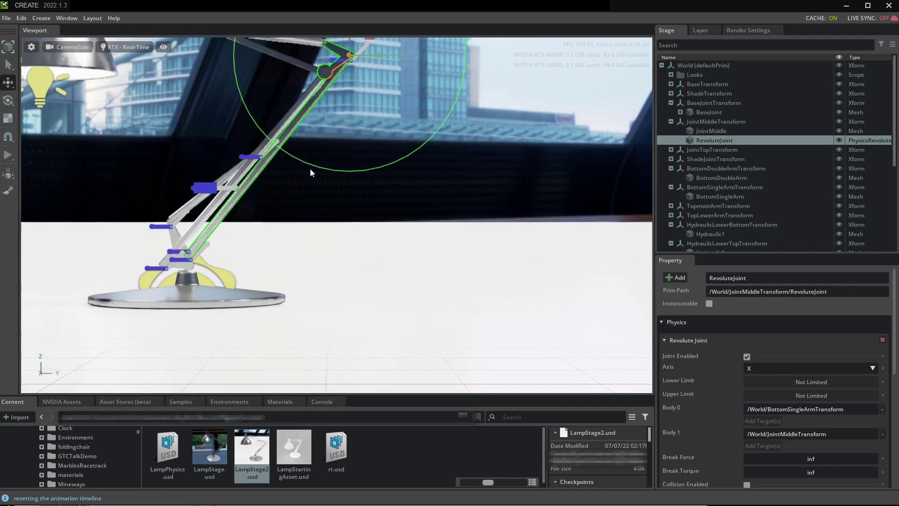
- Create a revolute joint with BottomDoubleArmTransform as Body 0 and JointMiddleTransform as Body 1, and move it onto the middle joint's round pivot
{"action": "scroll", "coordinate": [418, 237], "scroll_direction": "up", "scroll_amount": 10}
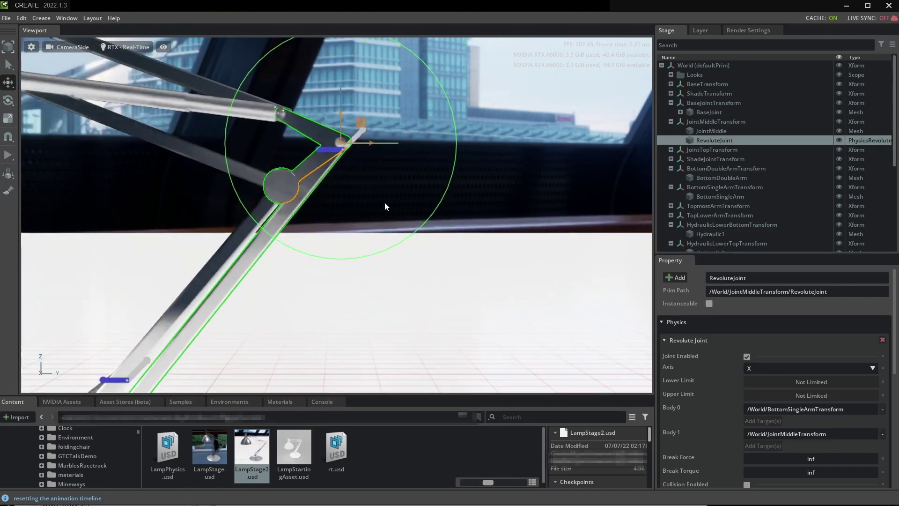
{"action": "middle_click_drag", "start_coordinate": [385, 206], "coordinate": [447, 190]}
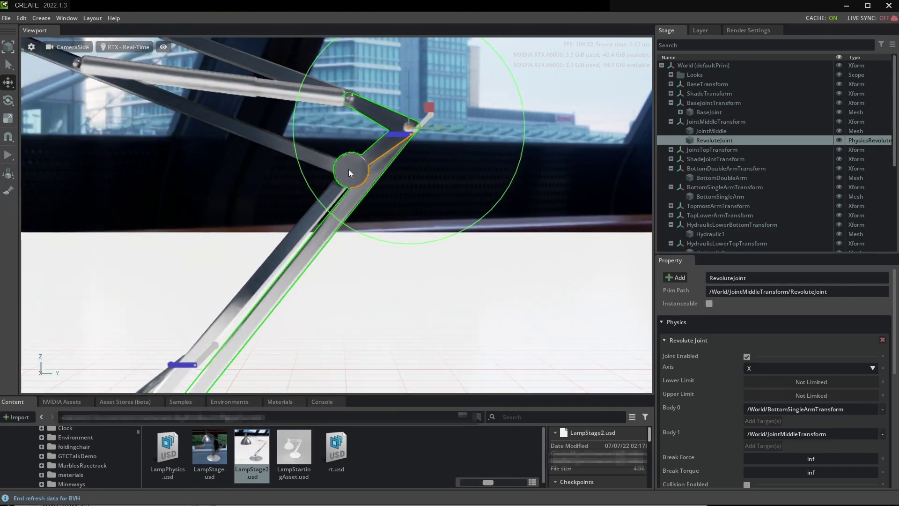
{"action": "left_click", "coordinate": [298, 231]}
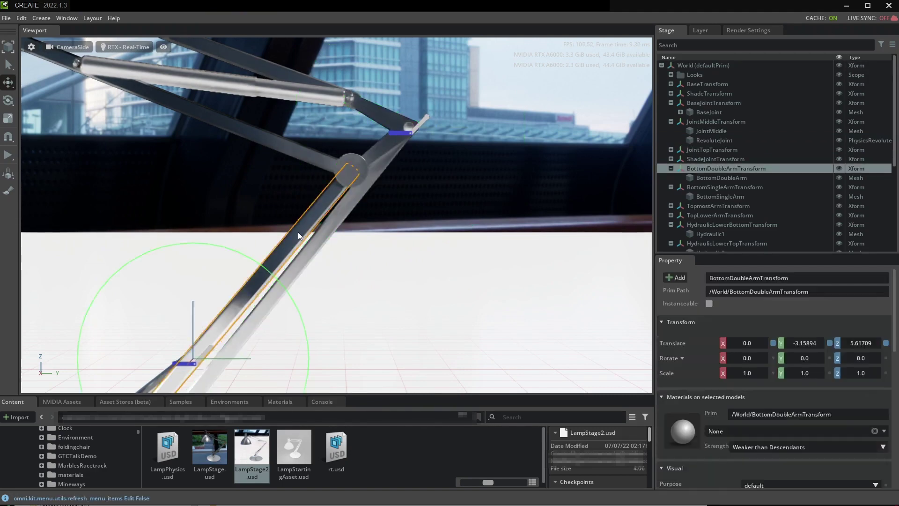
{"action": "left_click", "coordinate": [385, 145], "text": "shift"}
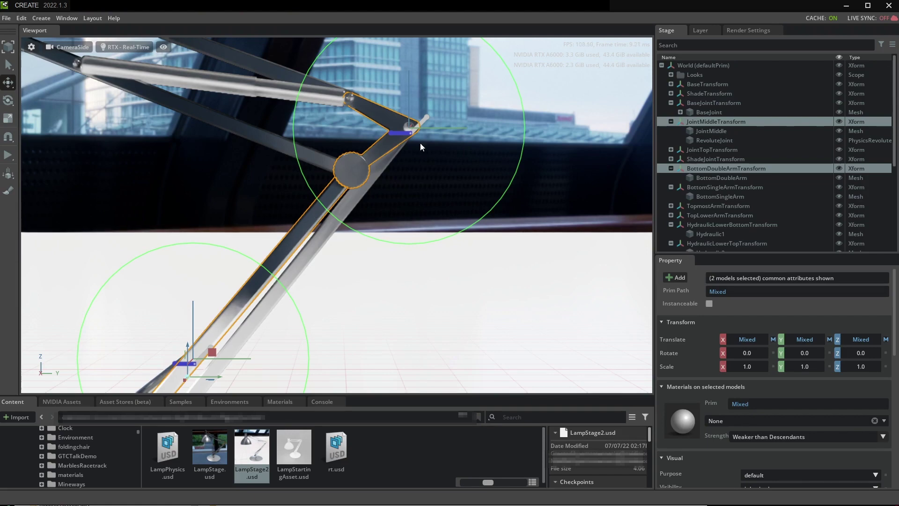
{"action": "right_click", "coordinate": [334, 190]}
{"action": "mouse_move", "coordinate": [361, 212]}
{"action": "mouse_move", "coordinate": [457, 316]}
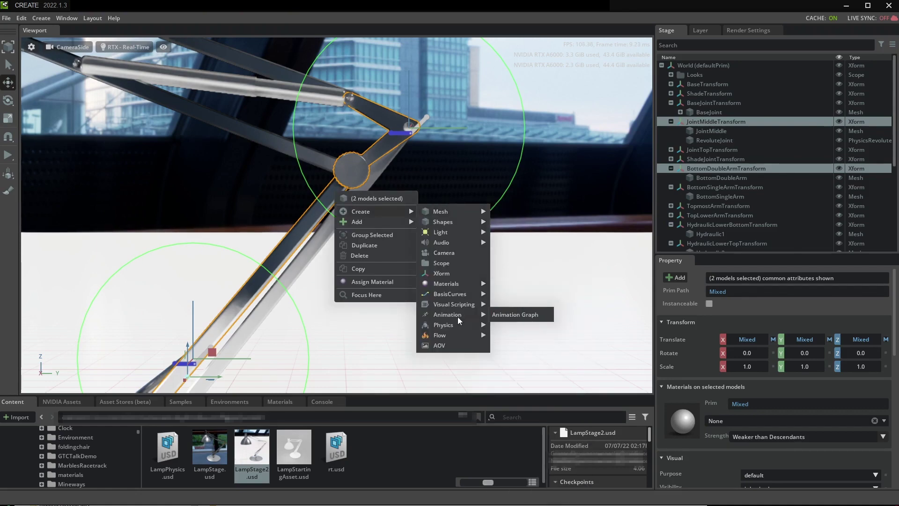
{"action": "mouse_move", "coordinate": [521, 366]}
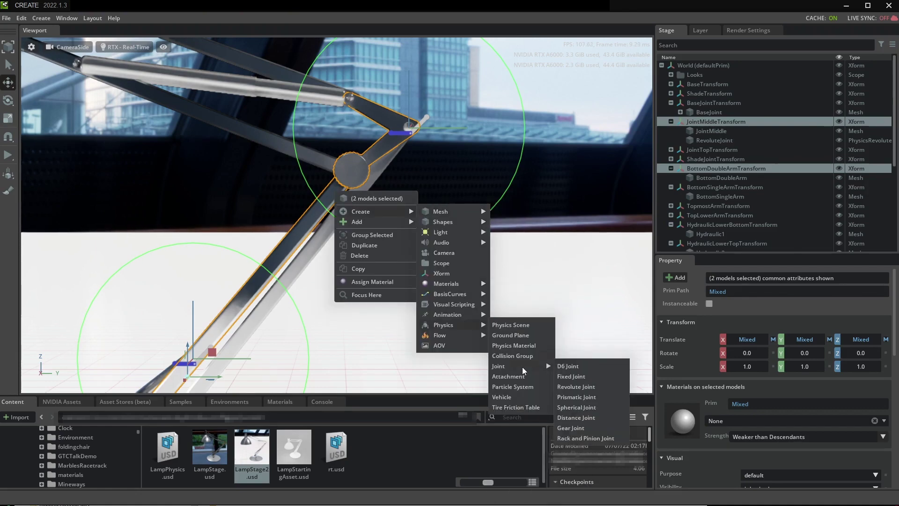
{"action": "left_click", "coordinate": [576, 387]}
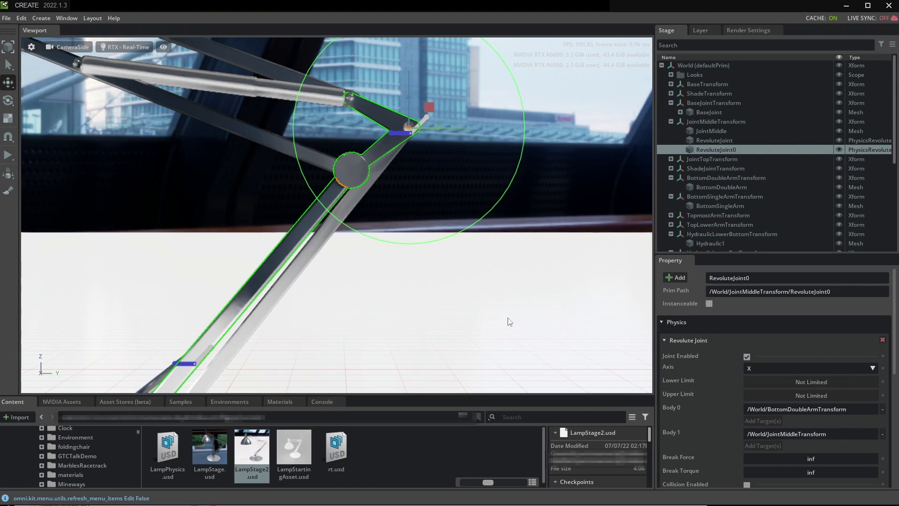
{"action": "left_click_drag", "start_coordinate": [429, 108], "coordinate": [373, 155]}
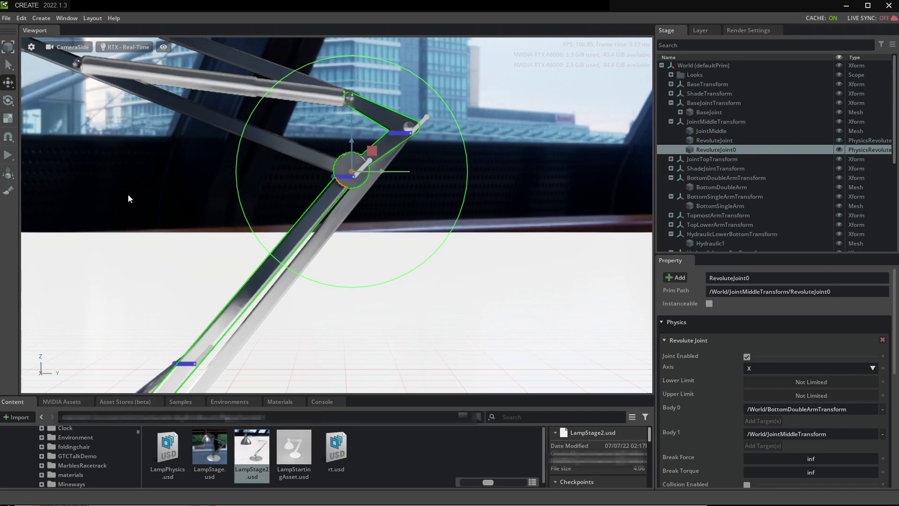
- Run the simulation to test the bottom double arm's connection to the middle joint, and reset it
{"action": "key", "text": "space"}
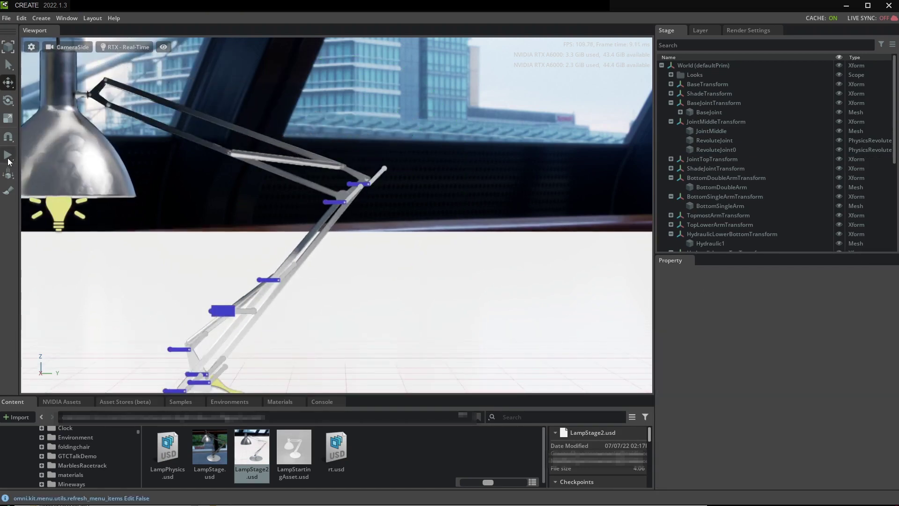
{"action": "left_click", "coordinate": [8, 155]}
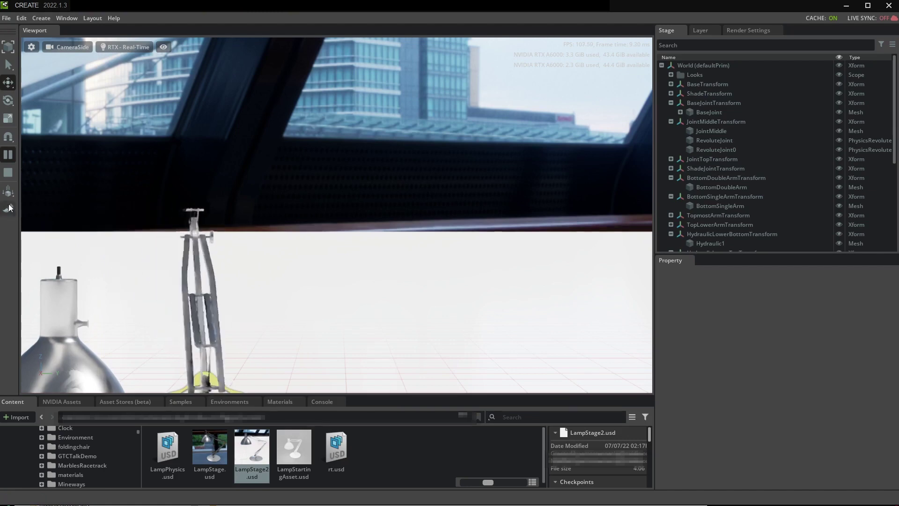
{"action": "left_click", "coordinate": [8, 175]}
- Create a revolute joint with JointMiddleTransform as Body 0 and TopLowerArmTransform as Body 1, and test it in the simulation
{"action": "scroll", "coordinate": [449, 170], "scroll_direction": "up", "scroll_amount": 5}
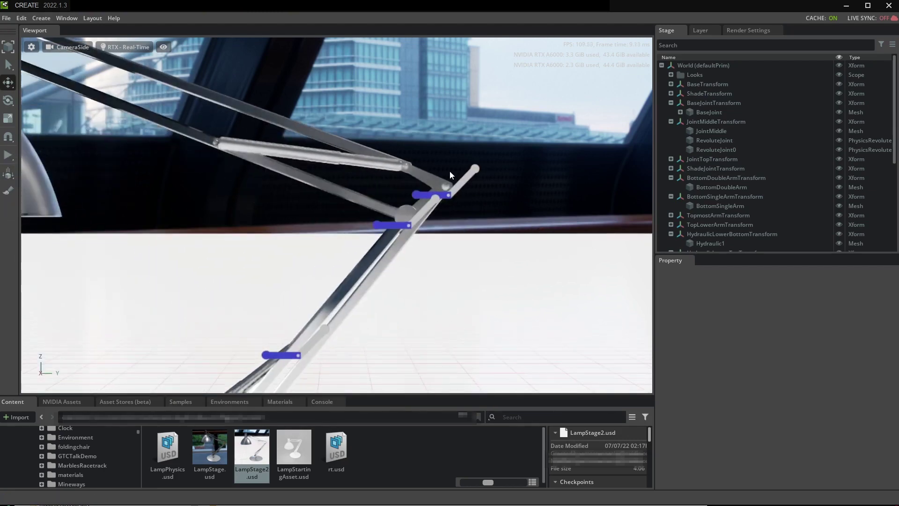
{"action": "scroll", "coordinate": [414, 189], "scroll_direction": "down", "scroll_amount": 3}
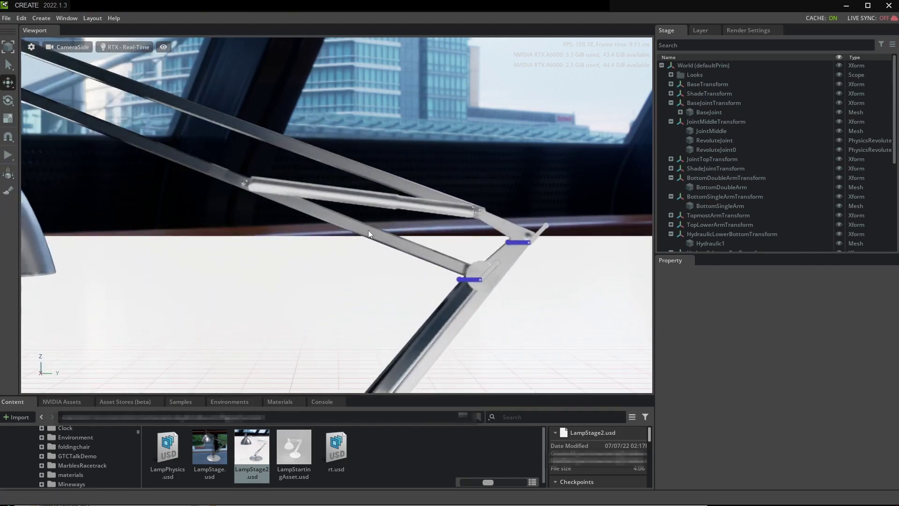
{"action": "left_click", "coordinate": [368, 230]}
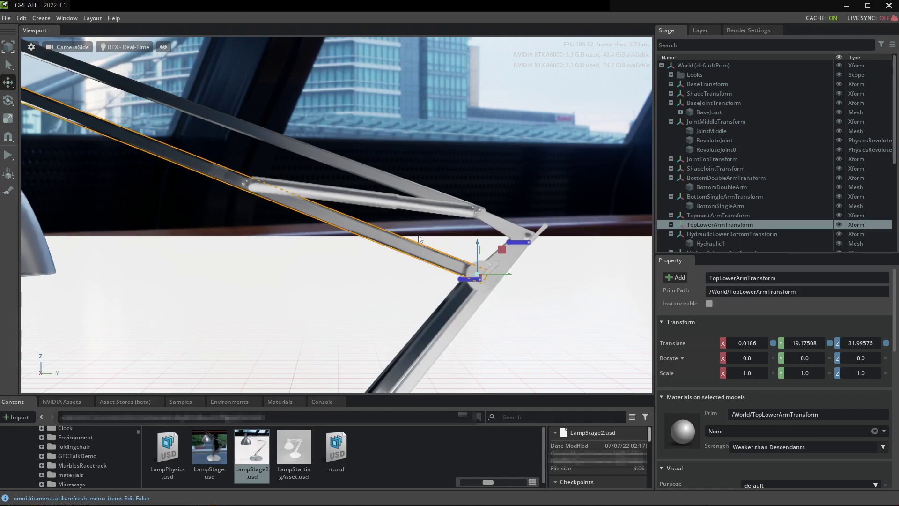
{"action": "left_click", "coordinate": [511, 257], "text": "shift"}
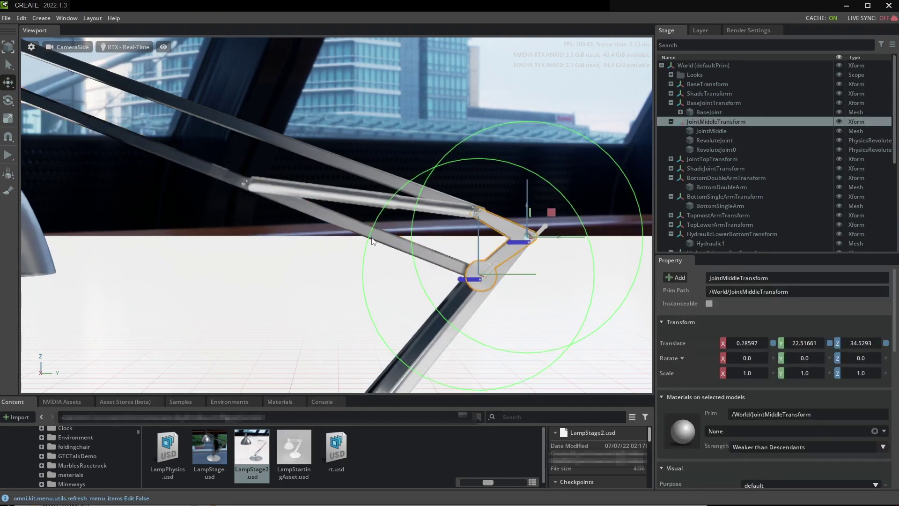
{"action": "right_click", "coordinate": [331, 218]}
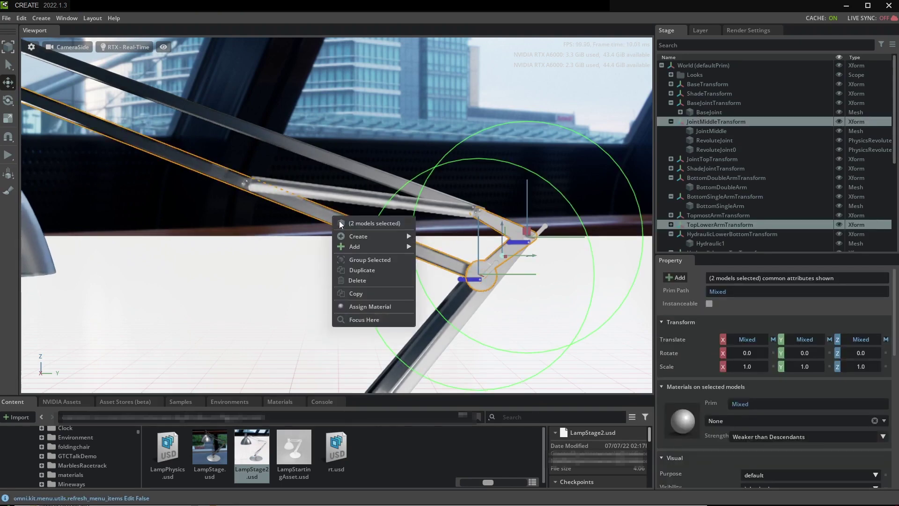
{"action": "mouse_move", "coordinate": [367, 237]}
{"action": "mouse_move", "coordinate": [456, 328]}
{"action": "mouse_move", "coordinate": [449, 349]}
{"action": "mouse_move", "coordinate": [519, 393]}
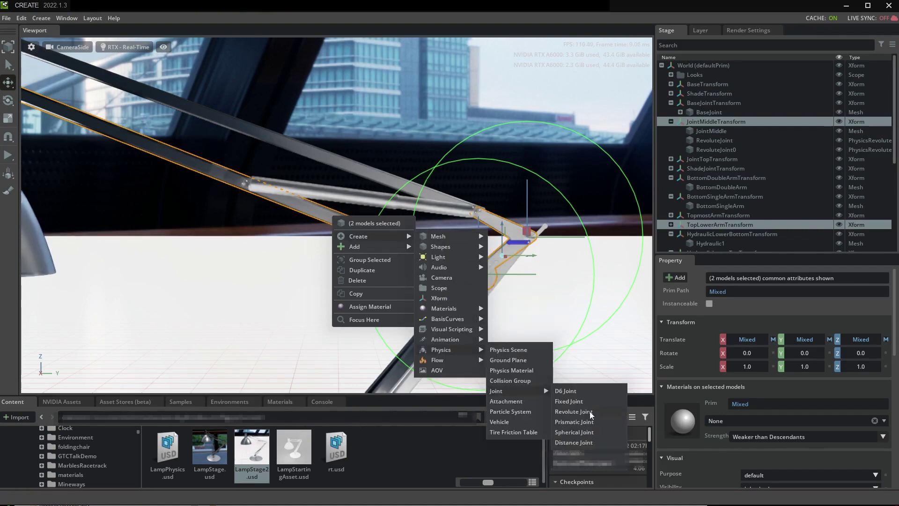
{"action": "left_click", "coordinate": [573, 411]}
{"action": "key", "text": "space"}
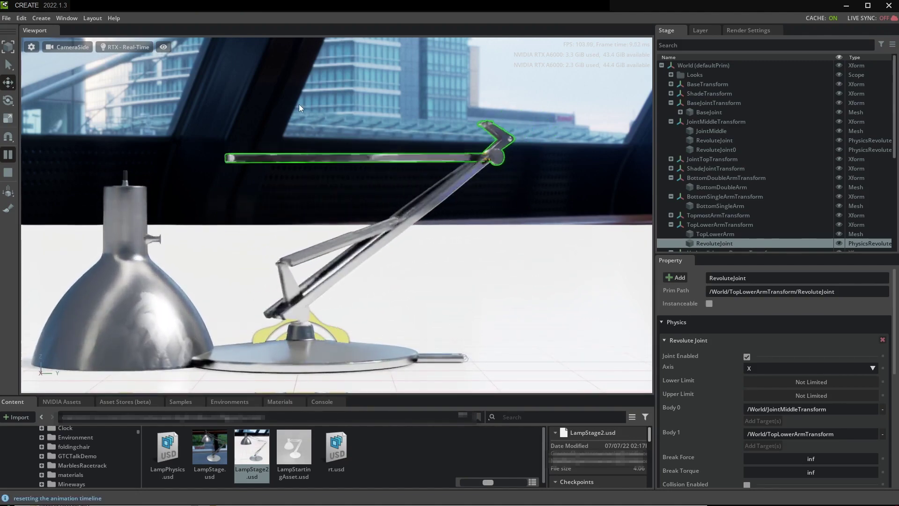
{"action": "left_click", "coordinate": [8, 173]}
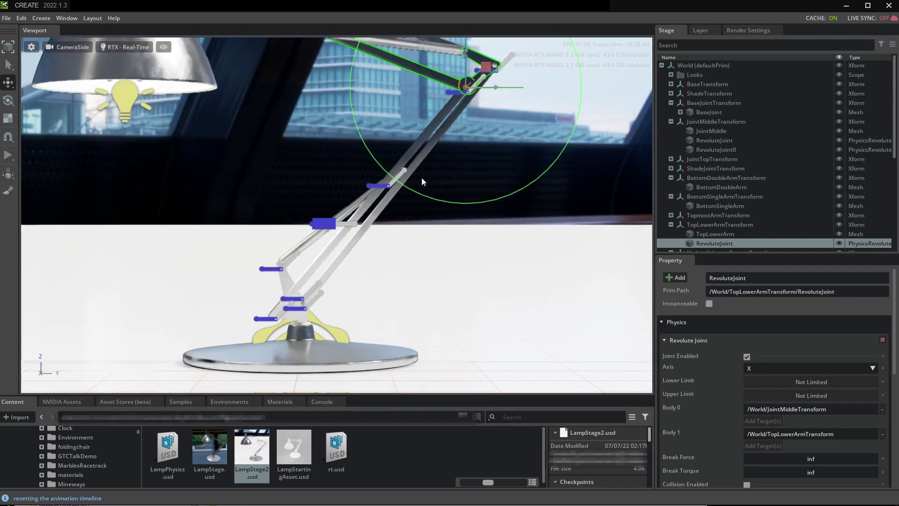
- Create a revolute joint with TopLowerArmTransform as Body 0 and HydraulicUpperTopTransform as Body 1
{"action": "scroll", "coordinate": [440, 269], "scroll_direction": "up", "scroll_amount": 5}
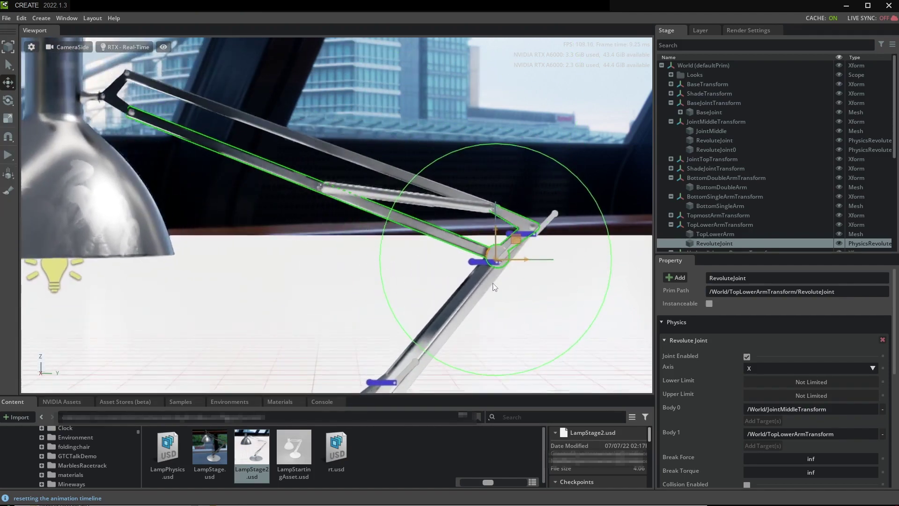
{"action": "mouse_move", "coordinate": [471, 266]}
{"action": "middle_mouse_down"}
{"action": "mouse_move", "coordinate": [453, 297]}
{"action": "mouse_move", "coordinate": [473, 276]}
{"action": "middle_mouse_up"}
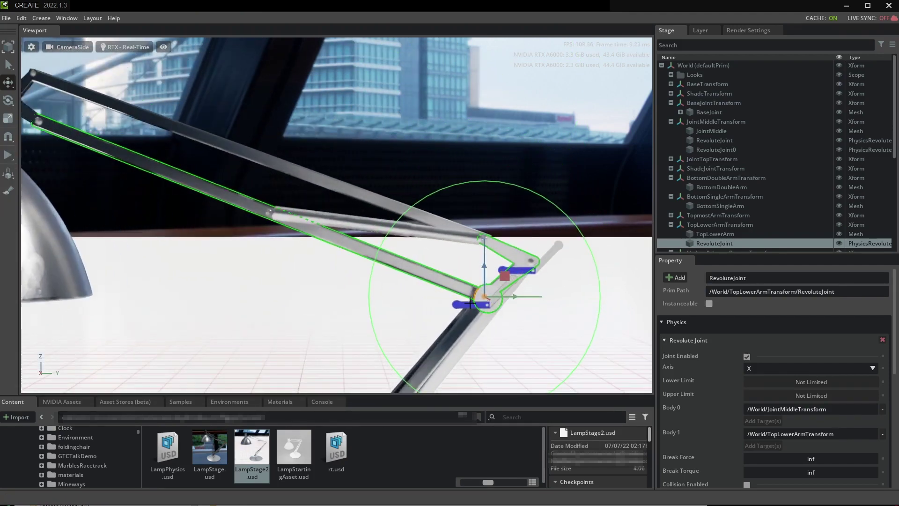
{"action": "scroll", "coordinate": [280, 213], "scroll_direction": "up", "scroll_amount": 3}
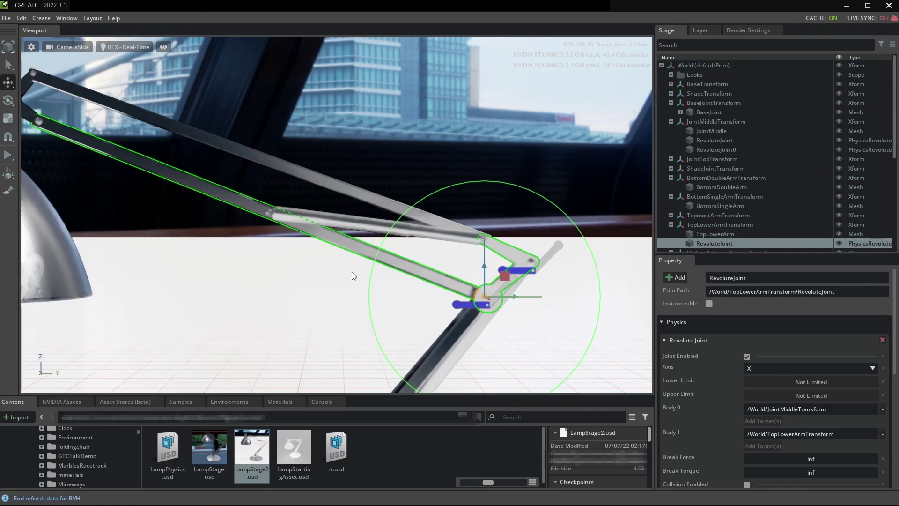
{"action": "left_click", "coordinate": [338, 220]}
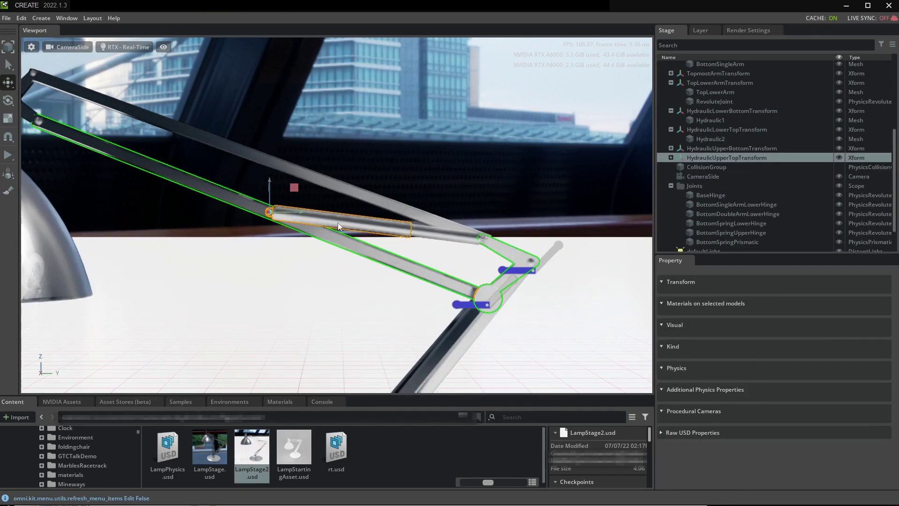
{"action": "left_click", "coordinate": [248, 207], "text": "shift"}
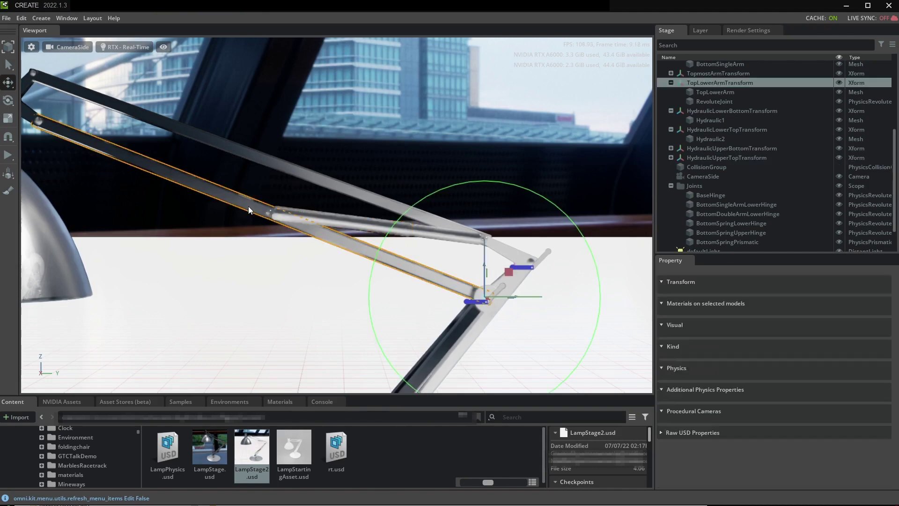
{"action": "right_click", "coordinate": [331, 220]}
{"action": "mouse_move", "coordinate": [400, 240]}
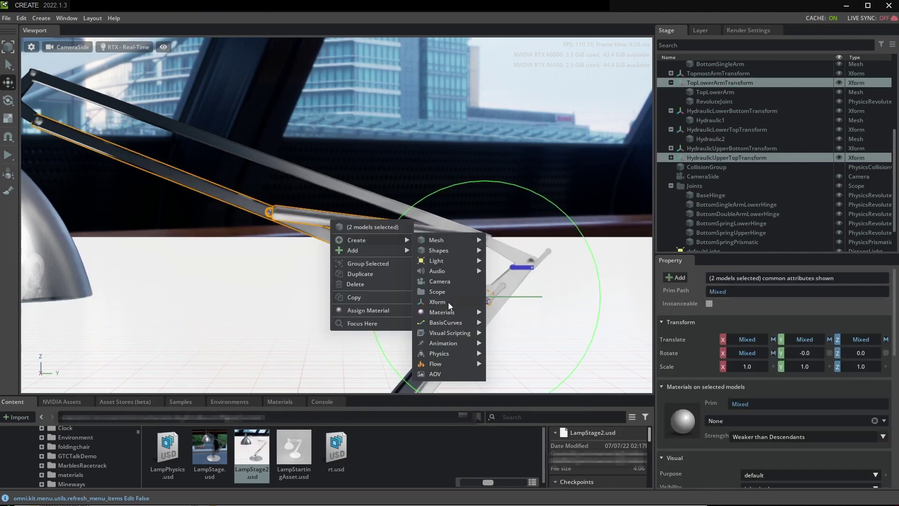
{"action": "mouse_move", "coordinate": [449, 314]}
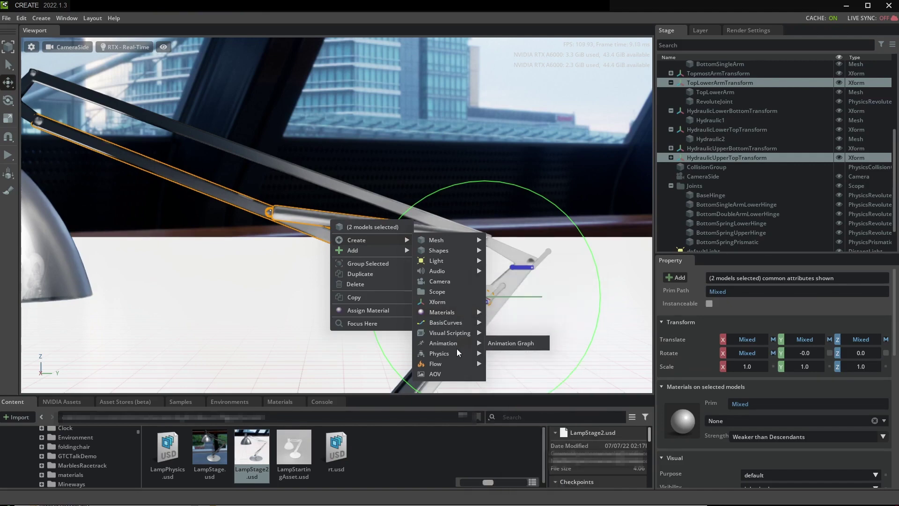
{"action": "mouse_move", "coordinate": [459, 353]}
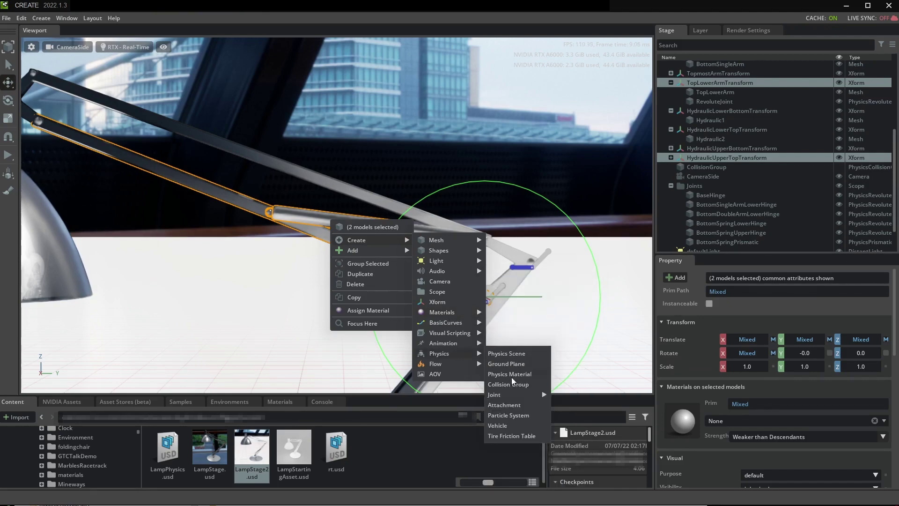
{"action": "mouse_move", "coordinate": [515, 397]}
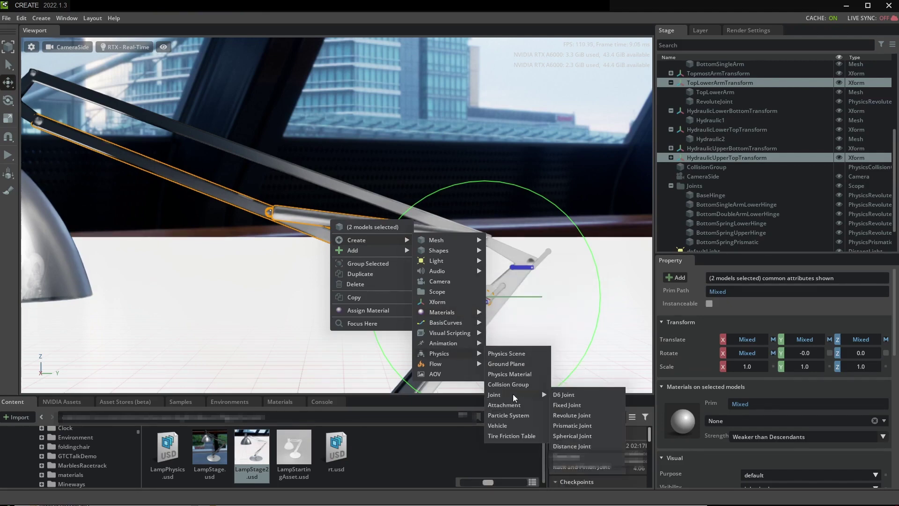
{"action": "left_click", "coordinate": [582, 414]}
- Place the upper hydraulic's revolute joint in the Joints scope and rename it TopSpringUpperHinge
{"action": "scroll", "coordinate": [738, 173], "scroll_direction": "down", "scroll_amount": 2}
{"action": "right_click", "coordinate": [723, 207]}
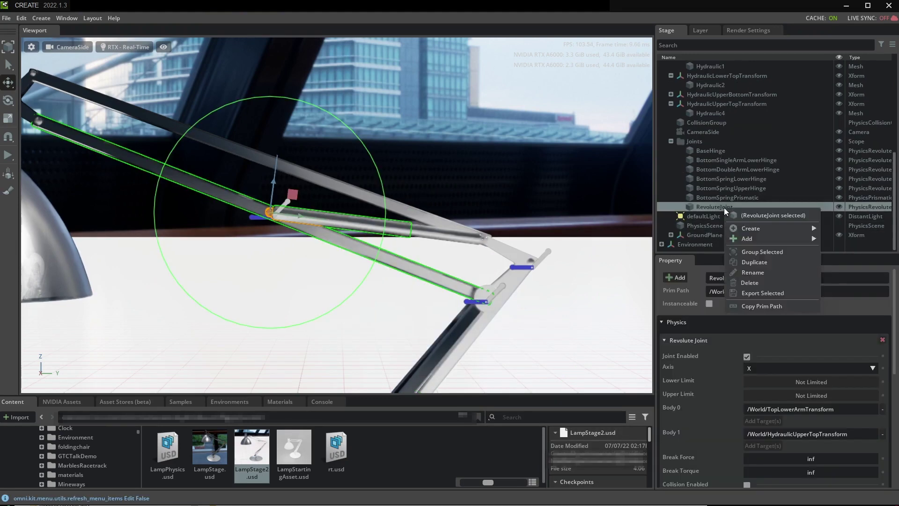
{"action": "left_click", "coordinate": [759, 271]}
{"action": "type", "text": "TopSpringUpperHinge"}
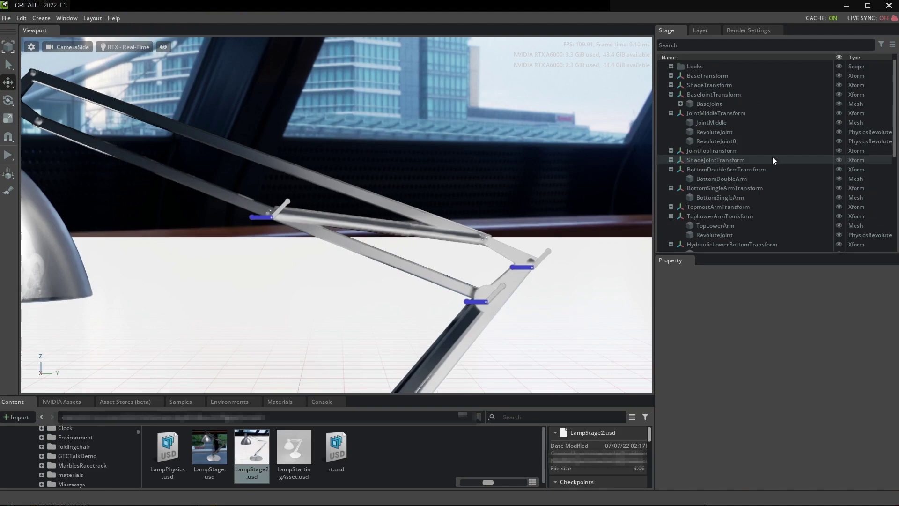
- Move the two revolute joints under JointMiddleTransform into the Joints scope and rename them BottomSingleArmUpperHinge and BottomDoubleArmUpperHinge
{"action": "right_click", "coordinate": [733, 206]}
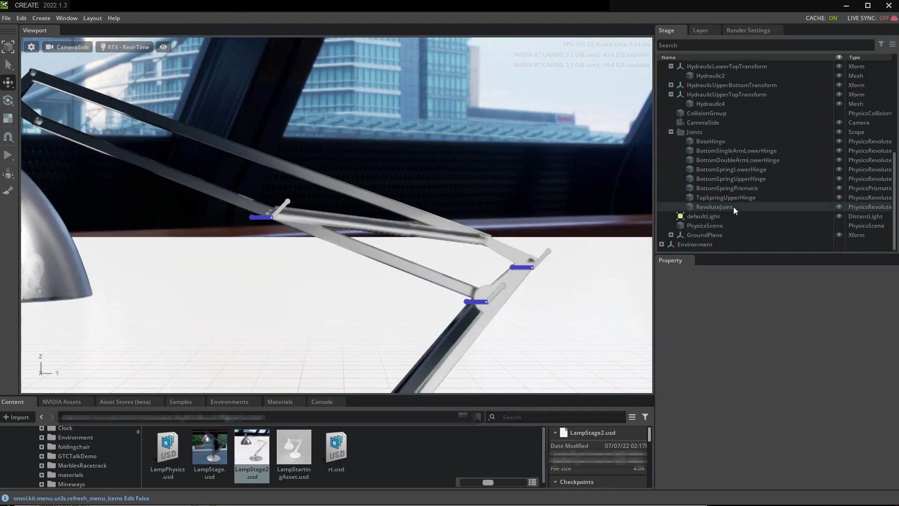
{"action": "left_click", "coordinate": [765, 273]}
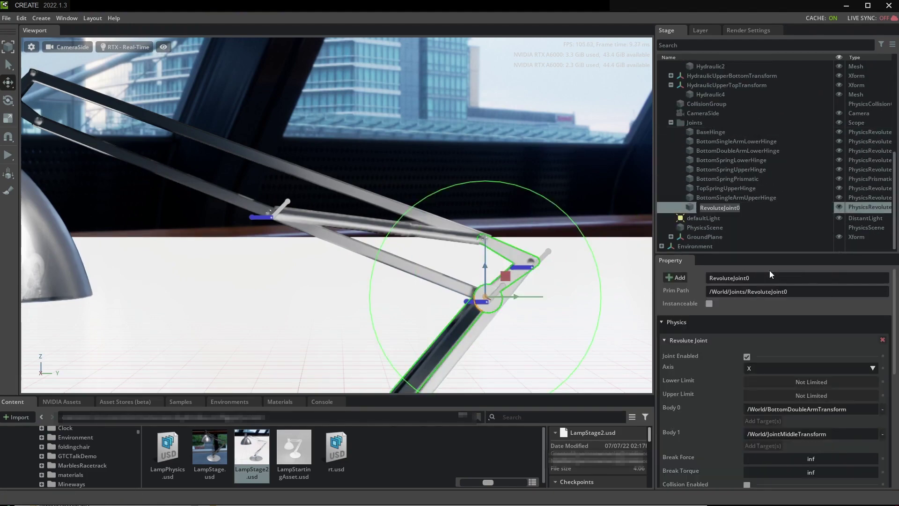
{"action": "type", "text": "BottomDoubleArmUpperHinge"}
{"action": "key", "text": "Return"}
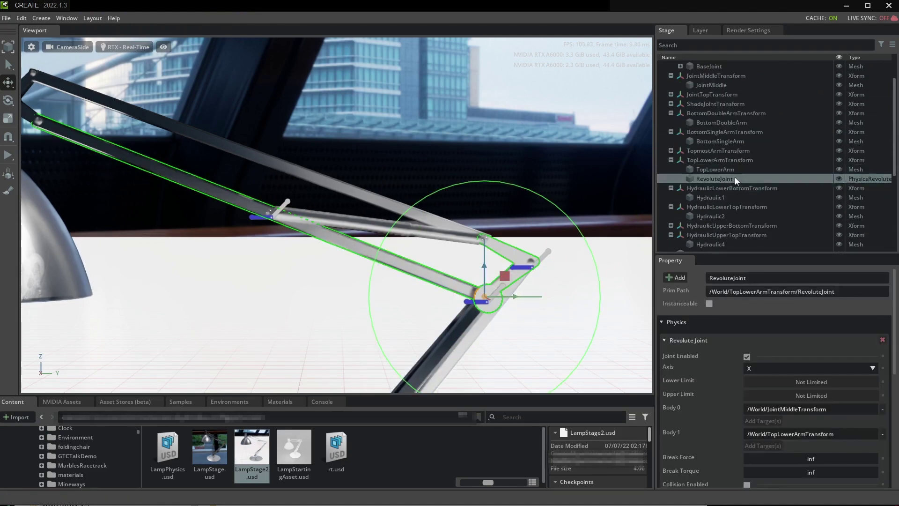
- Move the revolute joint under TopLowerArmTransform into the Joints scope and rename it TopDoubleArmLowerHinge
{"action": "left_click", "coordinate": [732, 243]}
{"action": "double_click", "coordinate": [731, 243]}
{"action": "type", "text": "TopDoubleArmLowerHinge"}
{"action": "key", "text": "Return"}
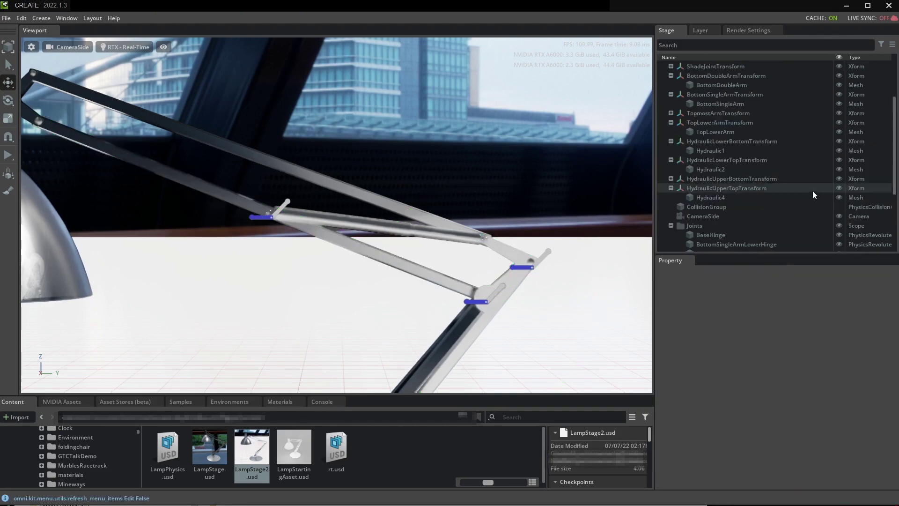
- Run the physics simulation to test the lamp's current joints, and reset it
{"action": "middle_click_drag", "start_coordinate": [265, 321], "coordinate": [311, 206]}
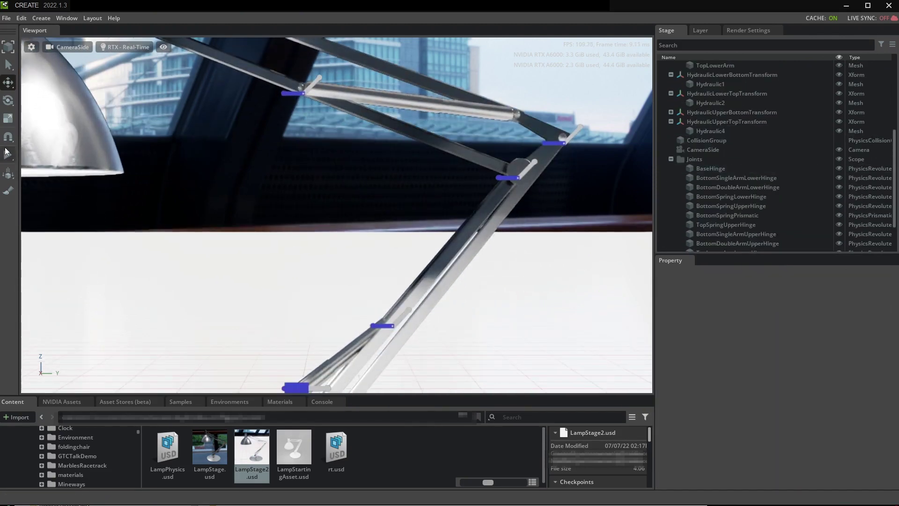
{"action": "left_click", "coordinate": [7, 152]}
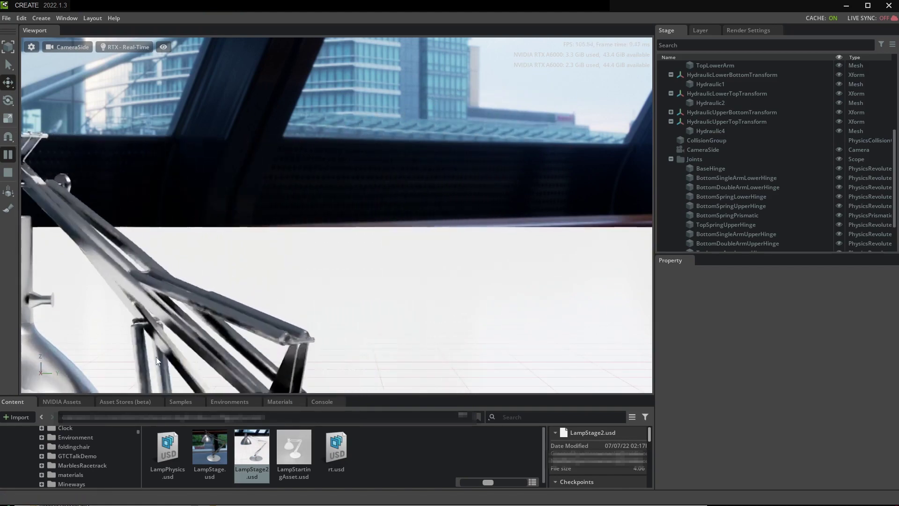
{"action": "left_click", "coordinate": [8, 172]}
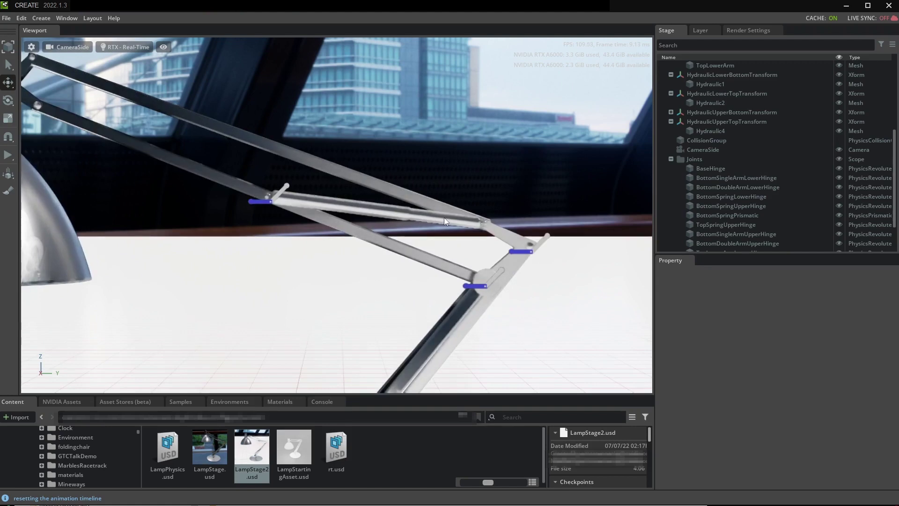
- Create a revolute joint with JointMiddleTransform as Body 0 and HydraulicUpperBottomTransform as Body 1
{"action": "left_click", "coordinate": [443, 219]}
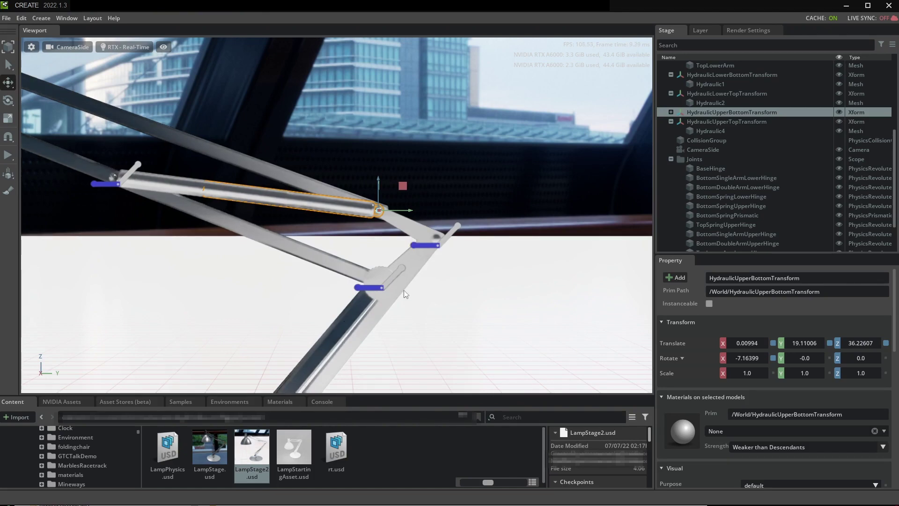
{"action": "left_click", "coordinate": [414, 229], "text": "shift"}
{"action": "right_click", "coordinate": [393, 229]}
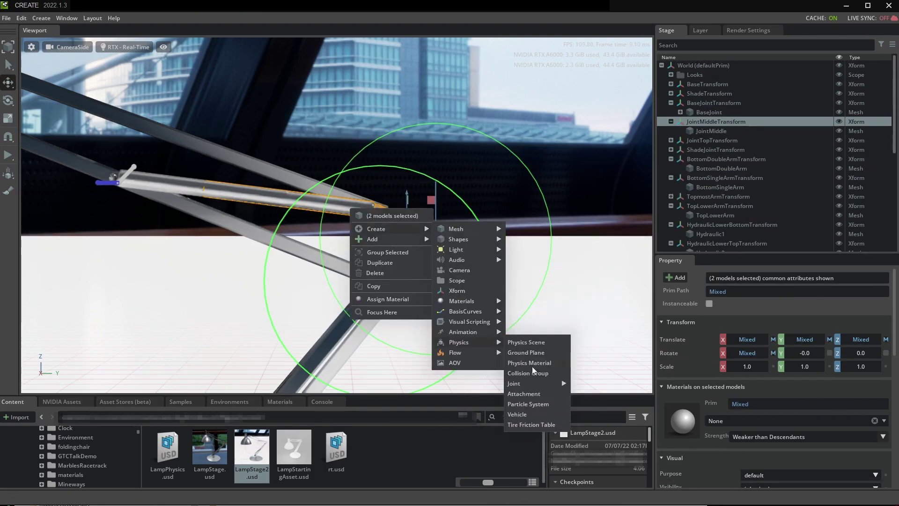
{"action": "left_click", "coordinate": [604, 406]}
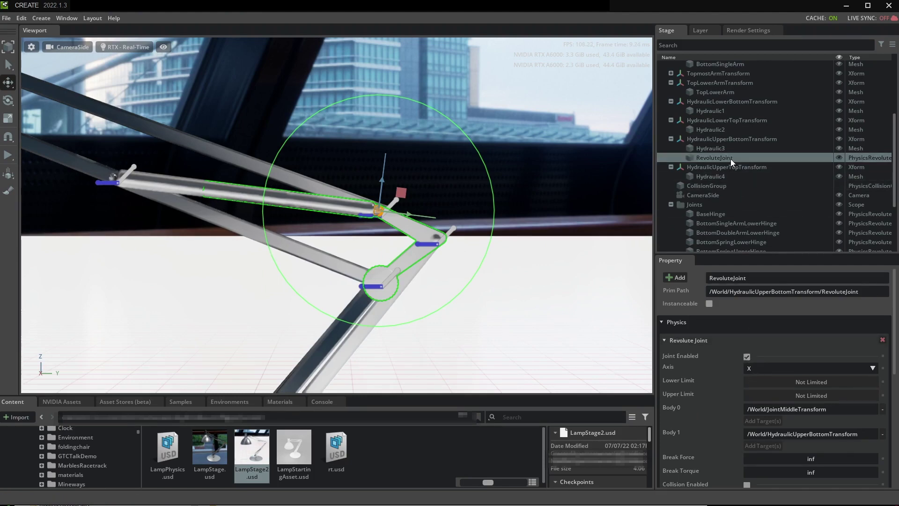
- Move the revolute joint under HydraulicUpperBottomTransform into the Joints scope and rename it TopSpringLowerHinge
{"action": "left_click_drag", "start_coordinate": [730, 159], "coordinate": [694, 205]}
{"action": "right_click", "coordinate": [728, 224]}
{"action": "left_click", "coordinate": [755, 288]}
{"action": "type", "text": "TopSpringLowerHinge"}
{"action": "key", "text": "Return"}
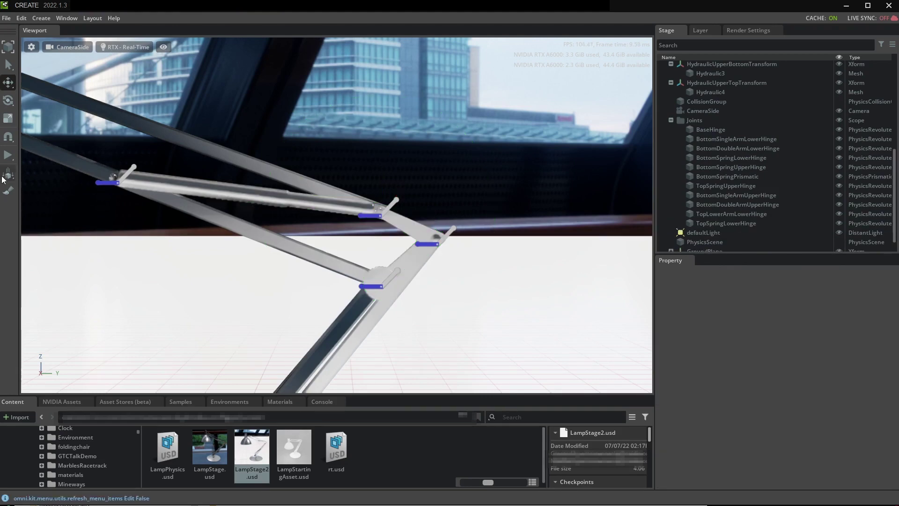
- Run the simulation with the upper hydraulic's lower hinge in place, and reset it
{"action": "left_click", "coordinate": [12, 158]}
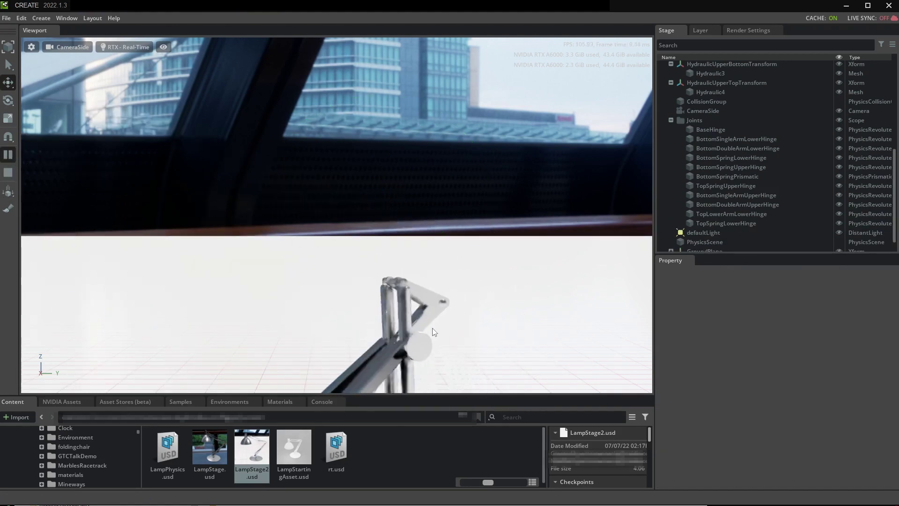
{"action": "left_click", "coordinate": [8, 173]}
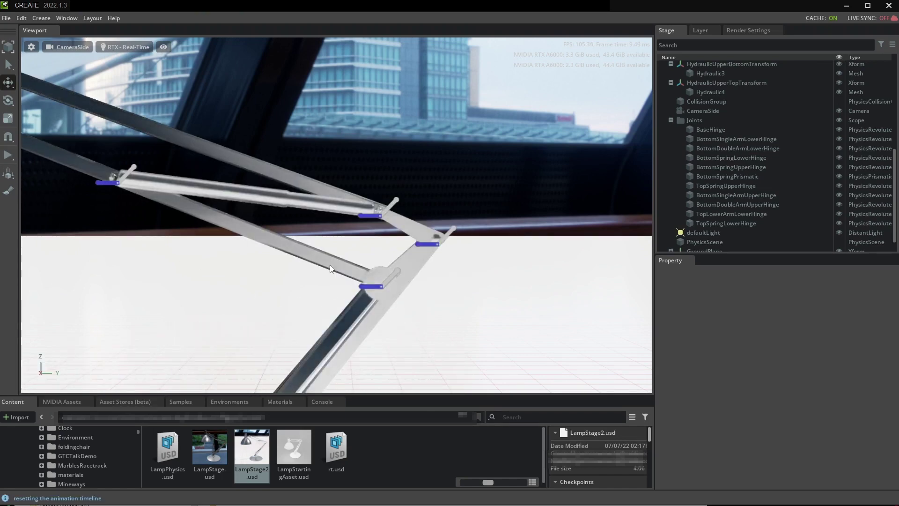
- Create a prismatic joint with HydraulicUpperTopTransform as Body 0 and HydraulicUpperBottomTransform as Body 1
{"action": "left_click", "coordinate": [240, 199]}
{"action": "left_click", "coordinate": [321, 208], "text": "shift"}
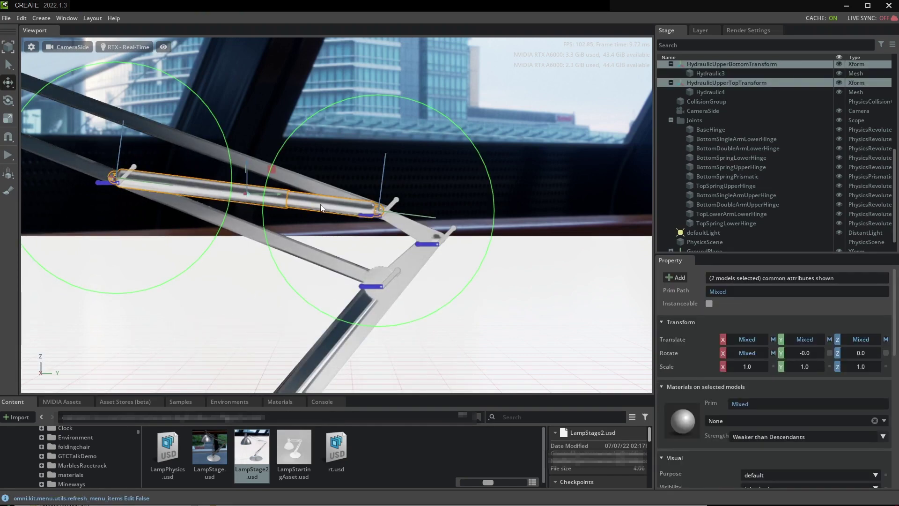
{"action": "right_click", "coordinate": [321, 208]}
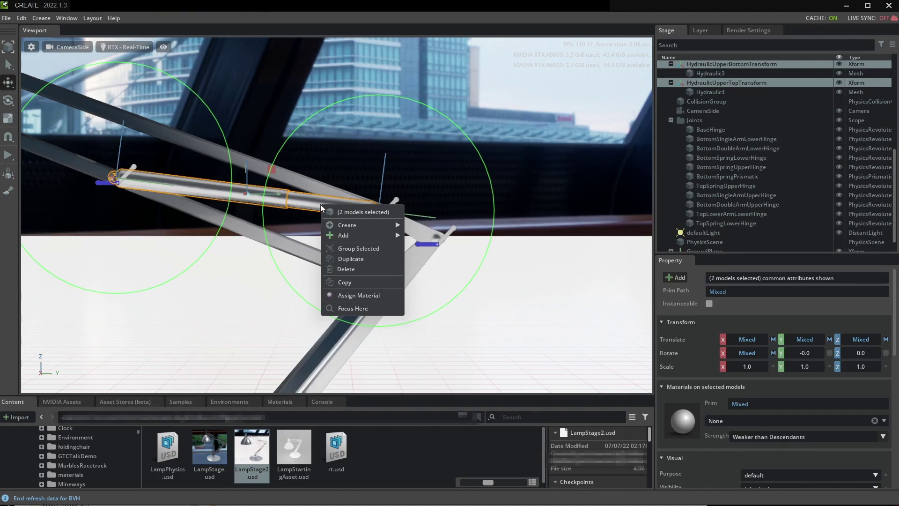
{"action": "mouse_move", "coordinate": [353, 226]}
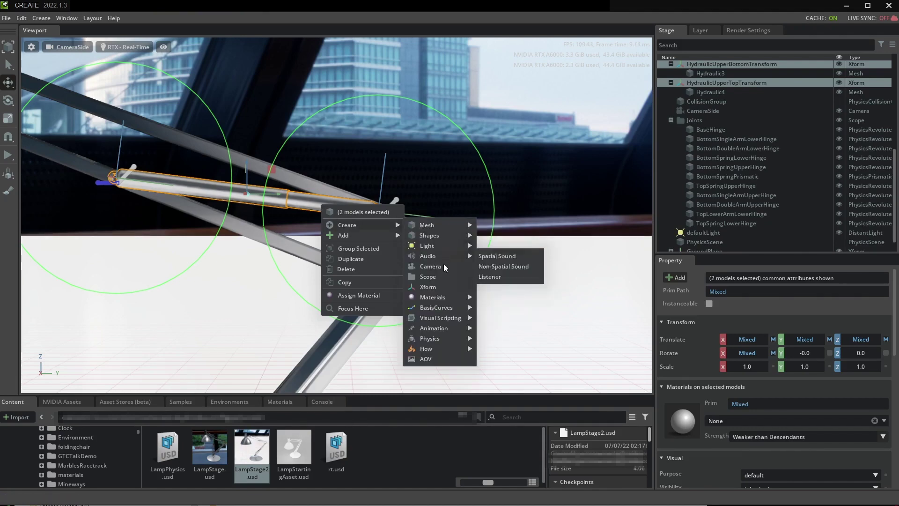
{"action": "mouse_move", "coordinate": [443, 340]}
{"action": "mouse_move", "coordinate": [539, 381]}
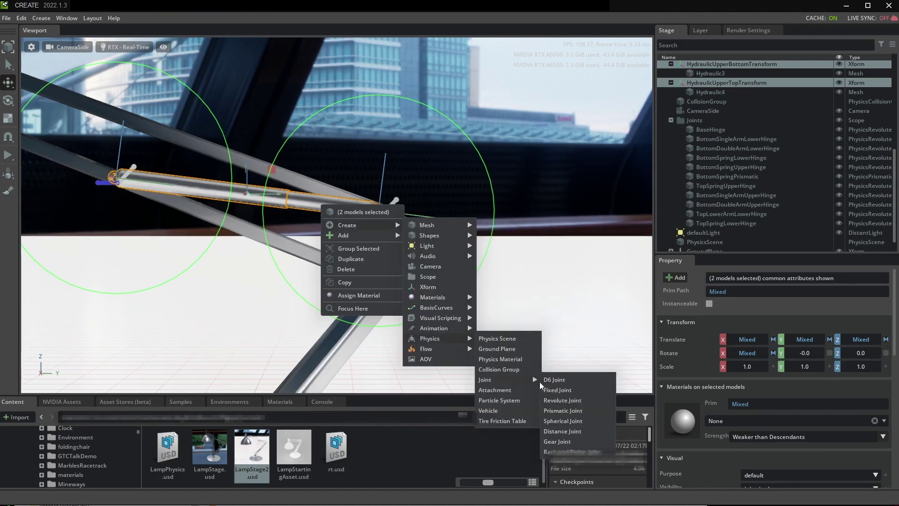
{"action": "left_click", "coordinate": [563, 411]}
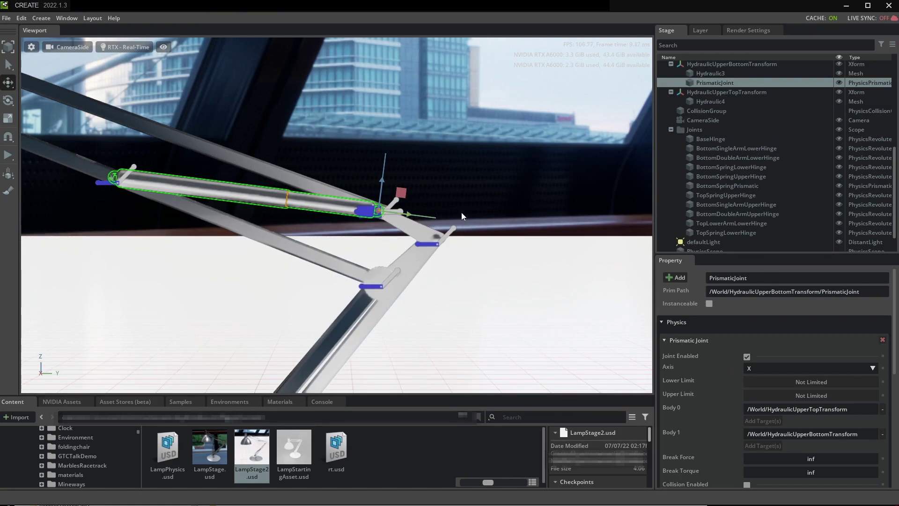
- Move the new prismatic joint along Y toward the middle of the upper hydraulic and set its axis to Y
{"action": "scroll", "coordinate": [462, 212], "scroll_direction": "up", "scroll_amount": 5}
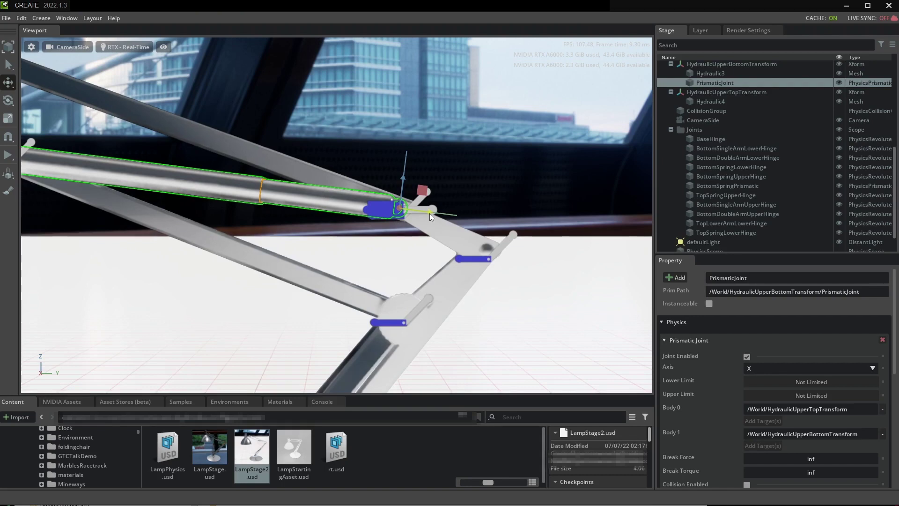
{"action": "mouse_move", "coordinate": [429, 212]}
{"action": "left_mouse_down"}
{"action": "mouse_move", "coordinate": [247, 202]}
{"action": "mouse_move", "coordinate": [255, 203]}
{"action": "left_mouse_up"}
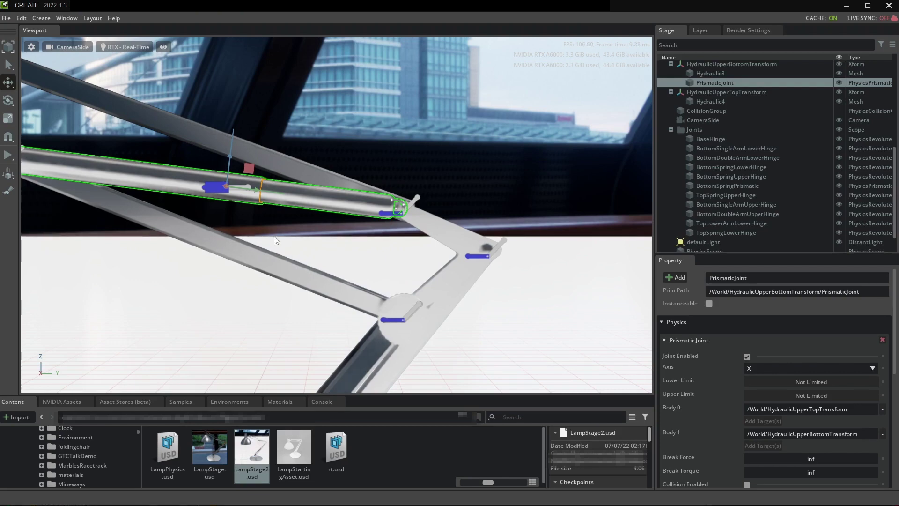
{"action": "left_click", "coordinate": [771, 369]}
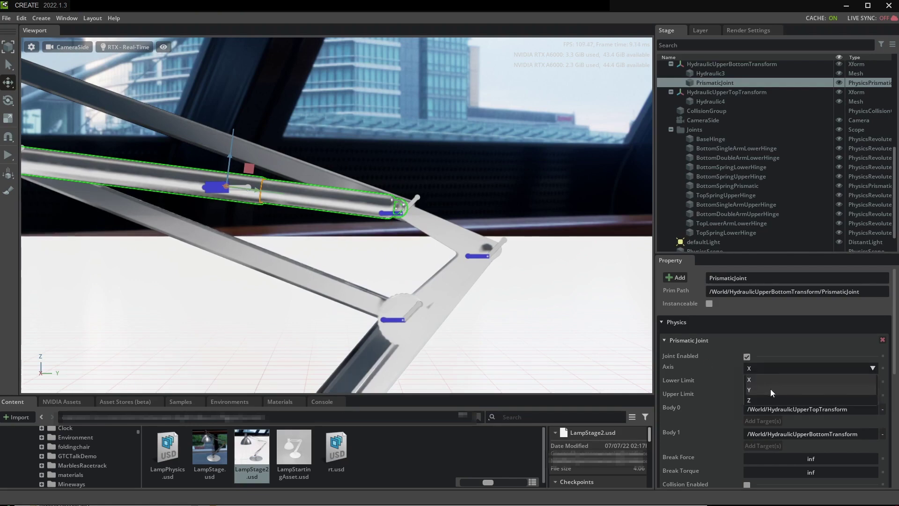
{"action": "left_click", "coordinate": [770, 389]}
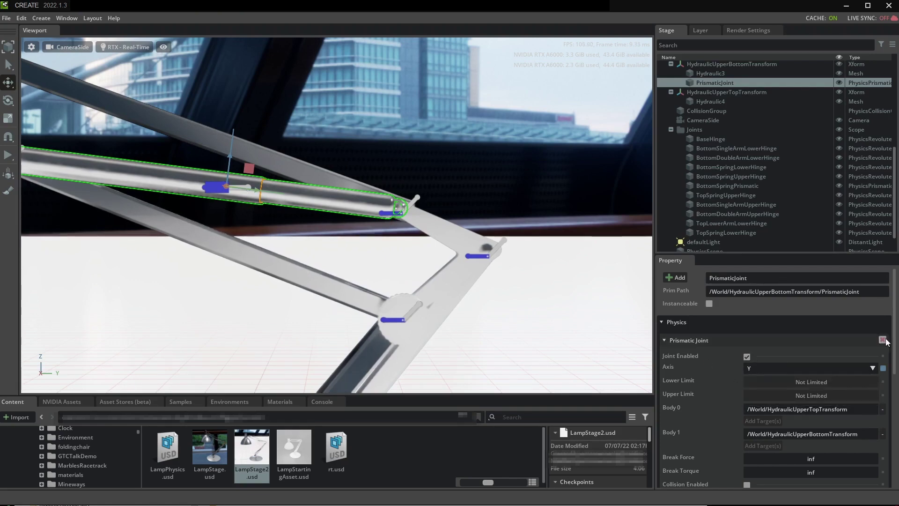
- Set both the lower and upper limits of the upper hydraulic's prismatic joint to 0
{"action": "scroll", "coordinate": [839, 366], "scroll_direction": "down", "scroll_amount": 5}
{"action": "scroll", "coordinate": [839, 366], "scroll_direction": "up", "scroll_amount": 4}
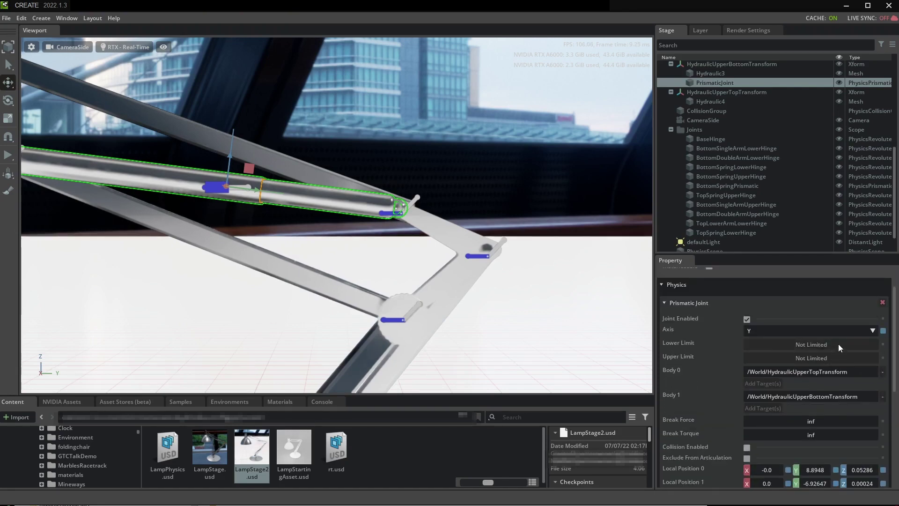
{"action": "double_click", "coordinate": [838, 344]}
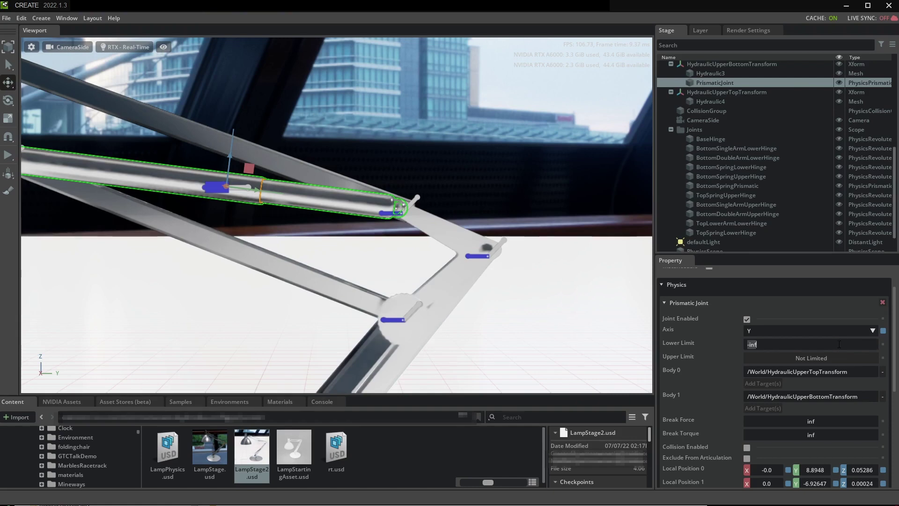
{"action": "type", "text": "0"}
{"action": "double_click", "coordinate": [834, 359]}
{"action": "type", "text": "0"}
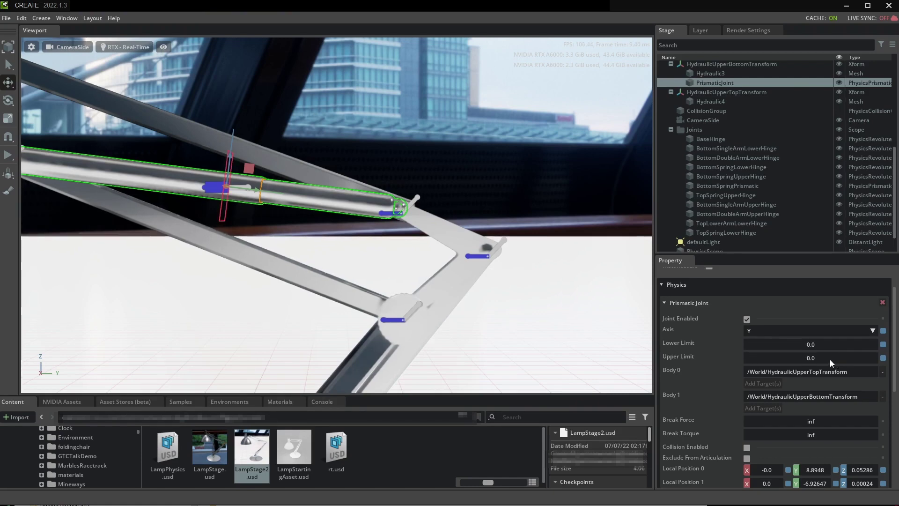
- Run the simulation to test the upper prismatic joint with its zero limits, and reset it
{"action": "key", "text": "space"}
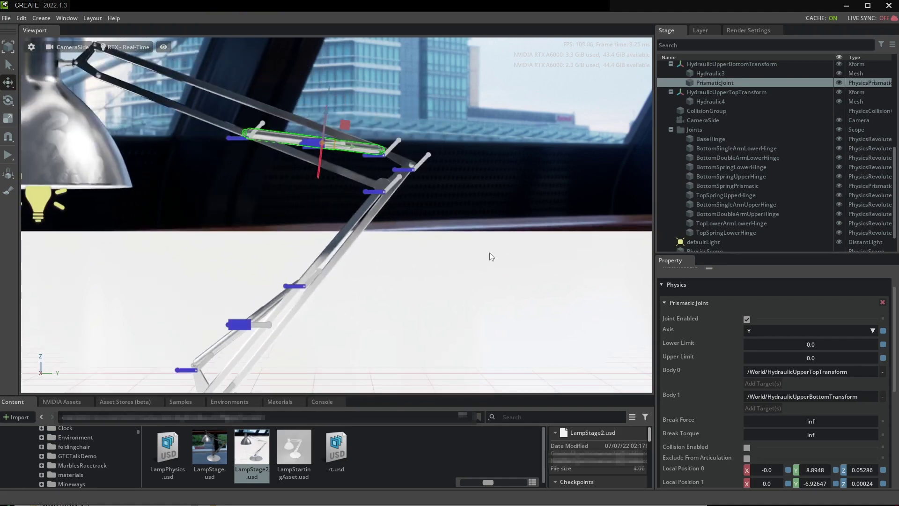
{"action": "left_click", "coordinate": [8, 155]}
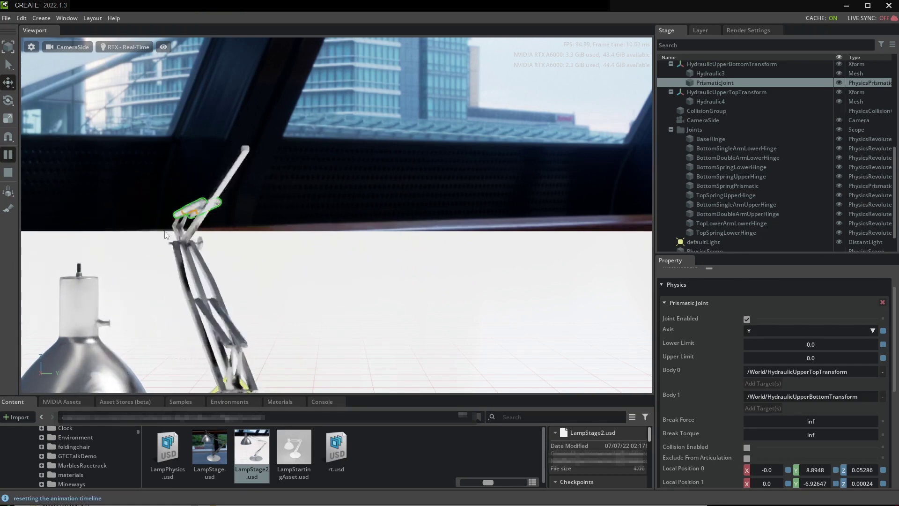
{"action": "left_click", "coordinate": [8, 172]}
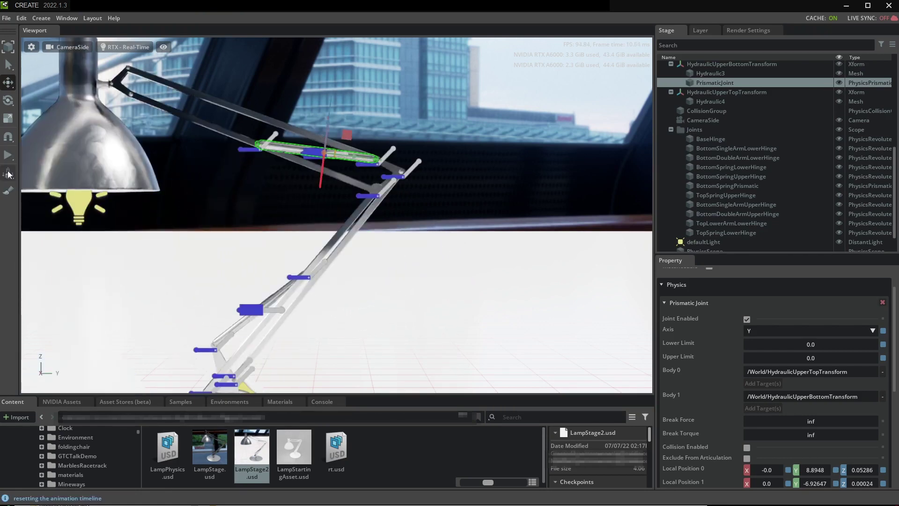
- Set the upper prismatic joint's advanced stiffness to 1000, and move it into the Joints scope under the name TopSpringPrismatic
{"action": "scroll", "coordinate": [789, 364], "scroll_direction": "down", "scroll_amount": 5}
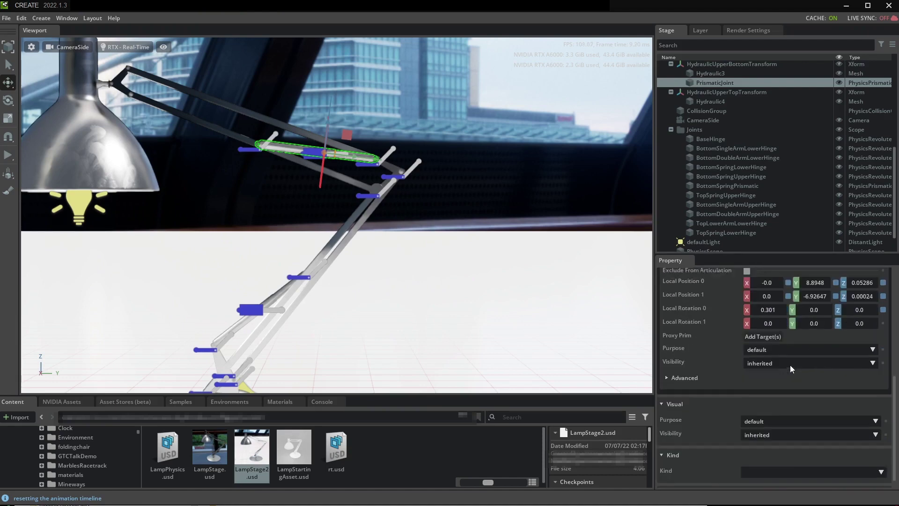
{"action": "scroll", "coordinate": [806, 380], "scroll_direction": "down", "scroll_amount": 5}
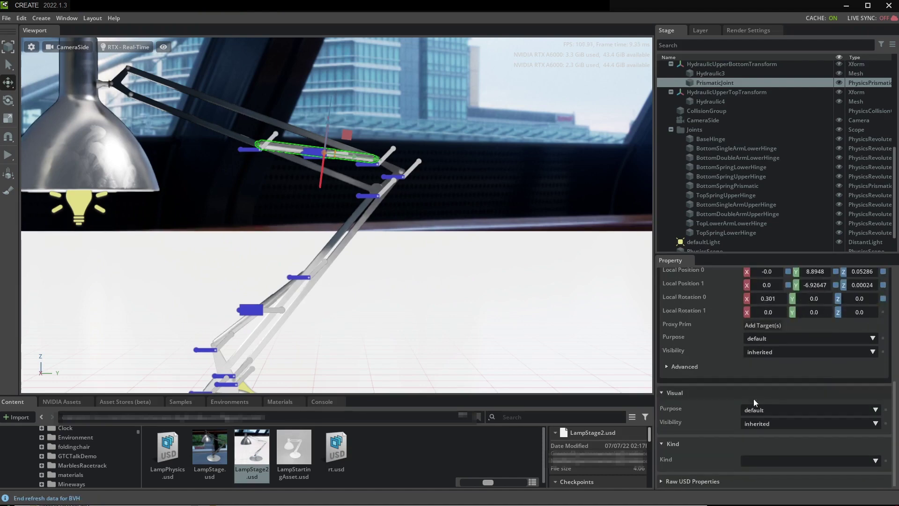
{"action": "left_click", "coordinate": [681, 367]}
{"action": "scroll", "coordinate": [828, 447], "scroll_direction": "down", "scroll_amount": 2}
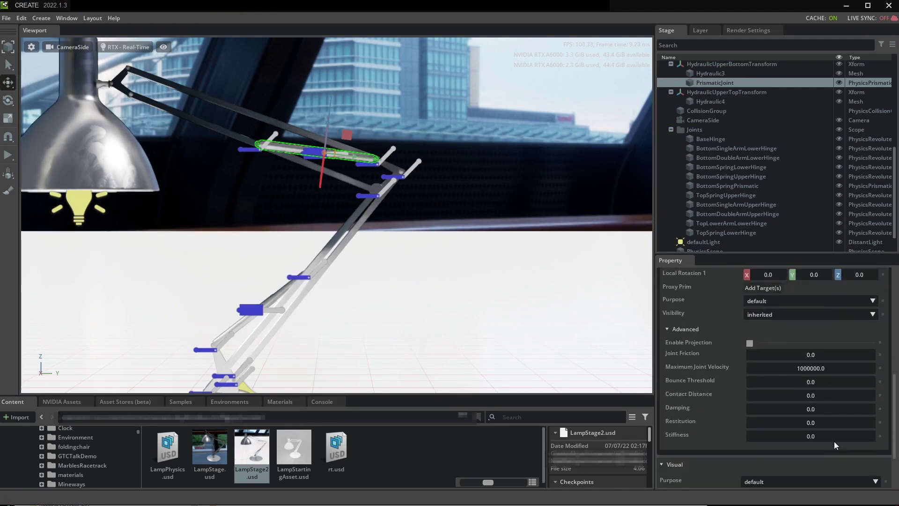
{"action": "double_click", "coordinate": [832, 436]}
{"action": "type", "text": "1000"}
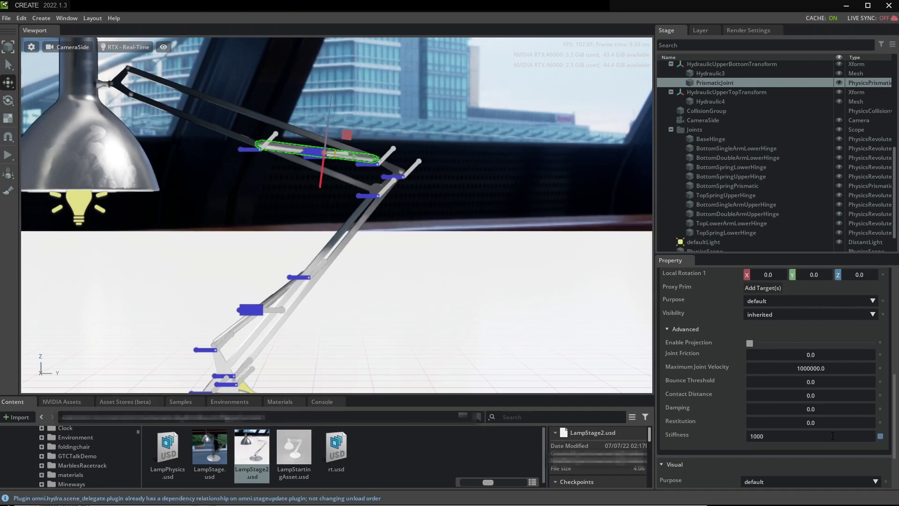
{"action": "key", "text": "Return"}
{"action": "left_click_drag", "start_coordinate": [715, 83], "coordinate": [694, 129]}
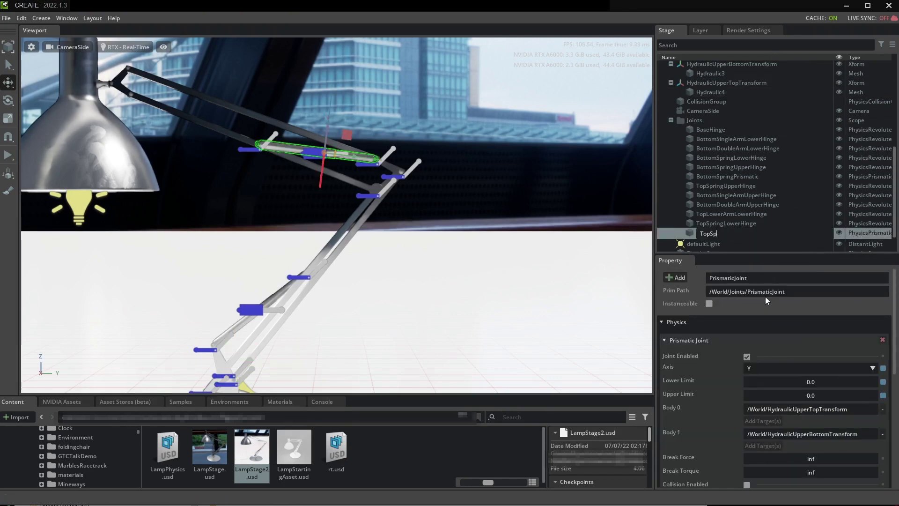
- Check the advanced settings of BottomSpringPrismatic and set the damping of TopSpringPrismatic to 10
{"action": "left_click", "coordinate": [765, 176]}
{"action": "scroll", "coordinate": [780, 374], "scroll_direction": "down", "scroll_amount": 5}
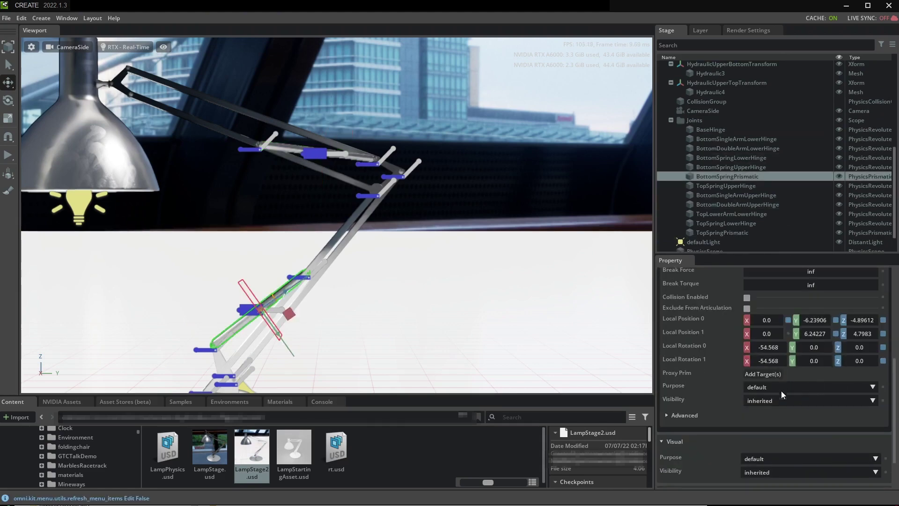
{"action": "left_click", "coordinate": [684, 416]}
{"action": "scroll", "coordinate": [848, 459], "scroll_direction": "down", "scroll_amount": 5}
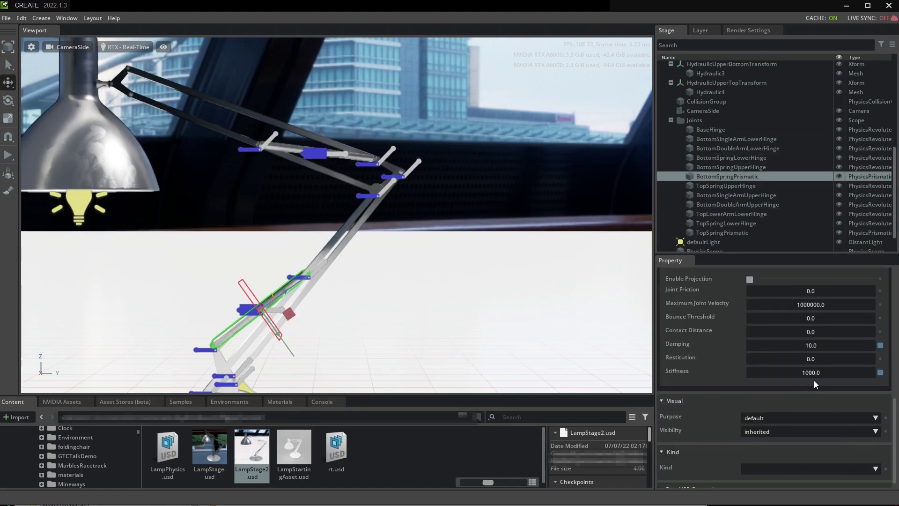
{"action": "left_click", "coordinate": [741, 234]}
{"action": "scroll", "coordinate": [793, 336], "scroll_direction": "down", "scroll_amount": 5}
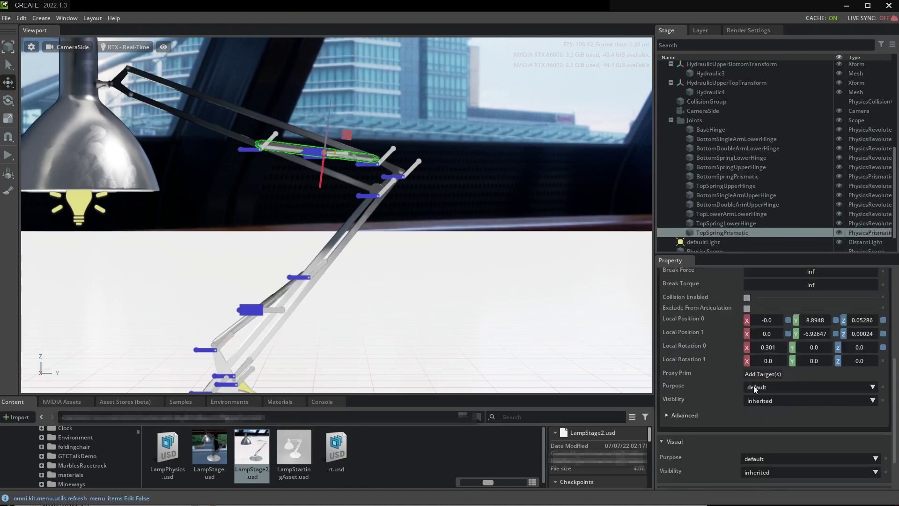
{"action": "left_click", "coordinate": [698, 414]}
{"action": "scroll", "coordinate": [796, 420], "scroll_direction": "down", "scroll_amount": 5}
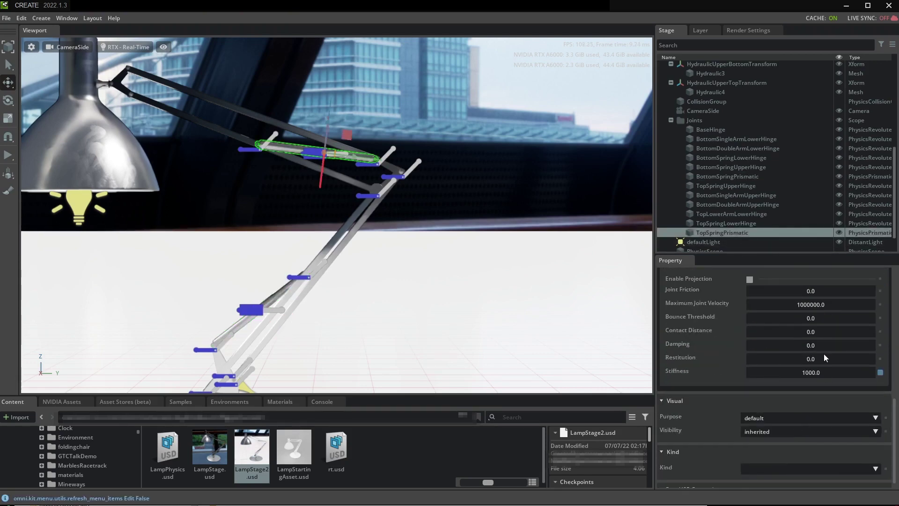
{"action": "double_click", "coordinate": [834, 347]}
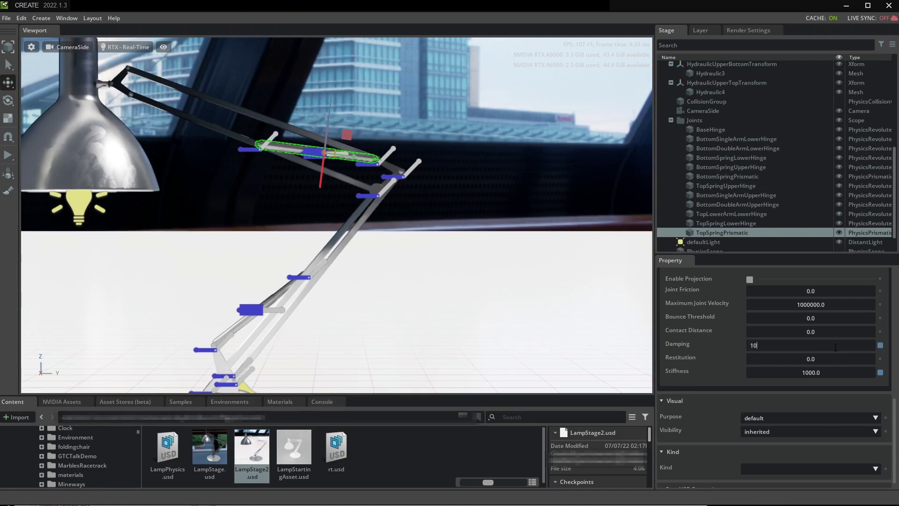
- Run the simulation to test TopSpringPrismatic with its damping of 10, and reset it
{"action": "left_click", "coordinate": [10, 155]}
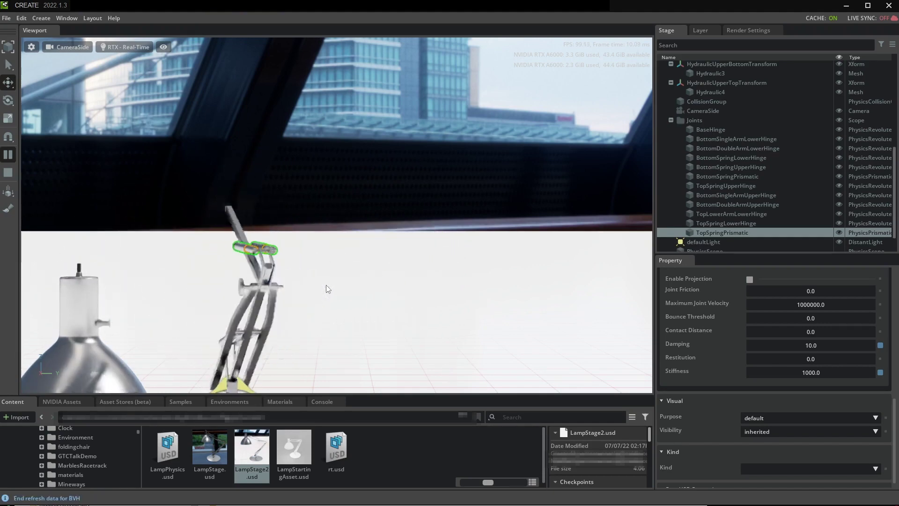
{"action": "left_click", "coordinate": [9, 173]}
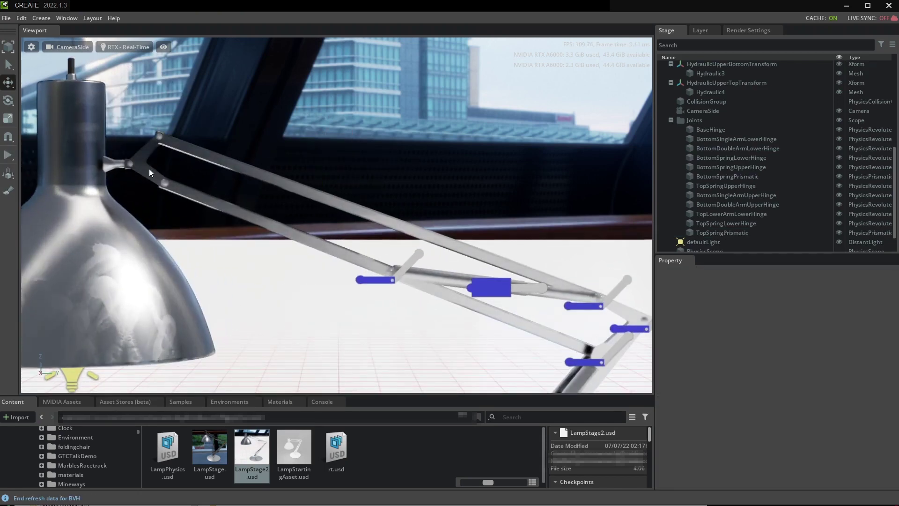
- Create a revolute joint between JointTopTransform and TopmostArmTransform
{"action": "left_click", "coordinate": [149, 169]}
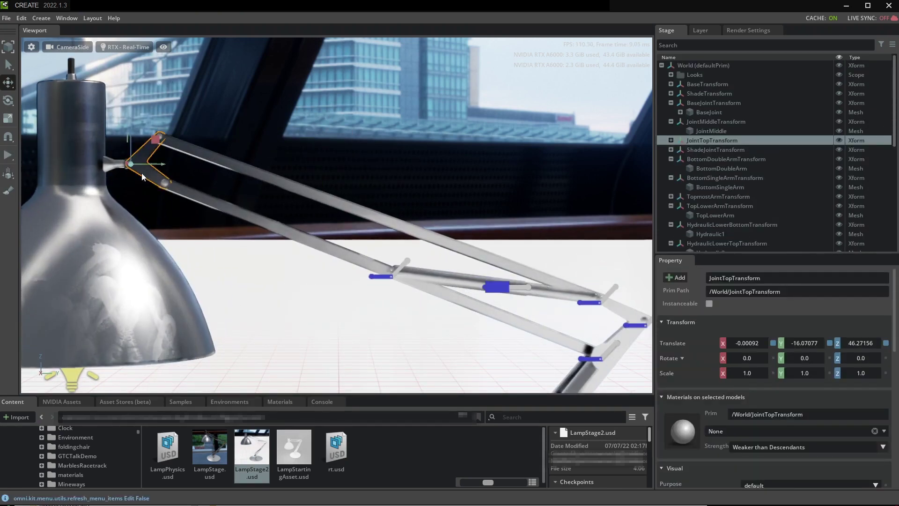
{"action": "left_click", "coordinate": [189, 191]}
{"action": "left_click", "coordinate": [172, 144]}
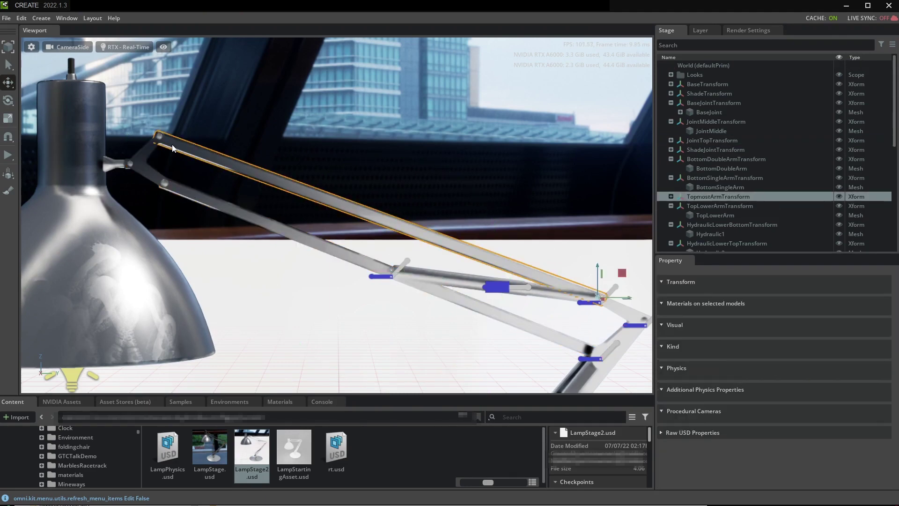
{"action": "left_click", "coordinate": [144, 167]}
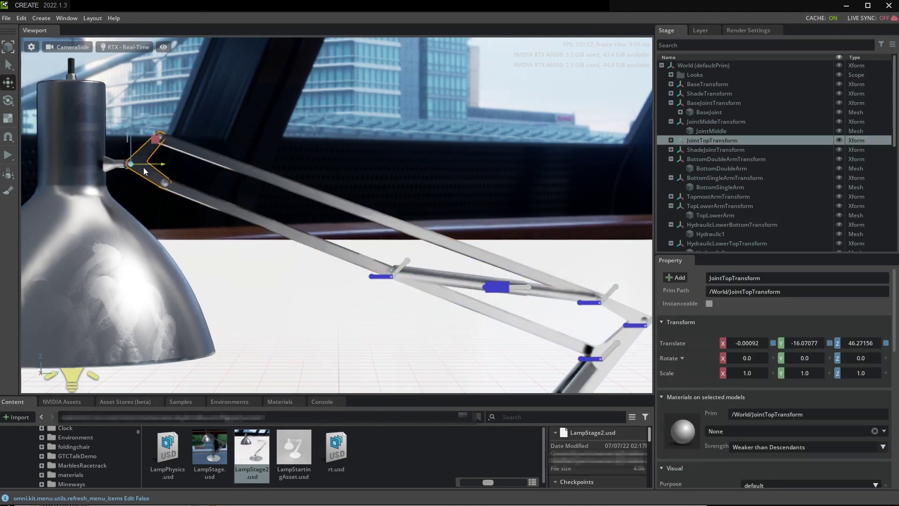
{"action": "left_click", "coordinate": [195, 152], "text": "shift"}
{"action": "right_click", "coordinate": [199, 153]}
{"action": "mouse_move", "coordinate": [227, 175]}
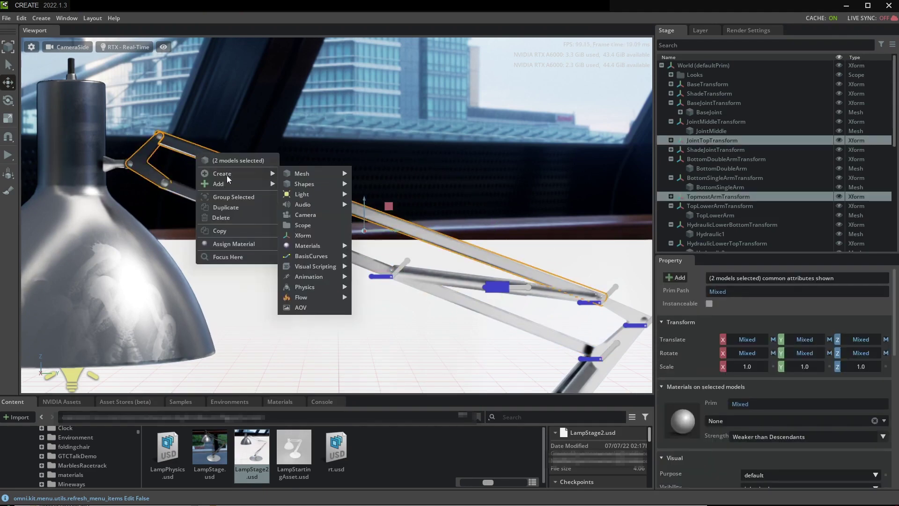
{"action": "mouse_move", "coordinate": [327, 259]}
{"action": "mouse_move", "coordinate": [322, 286]}
{"action": "mouse_move", "coordinate": [412, 316]}
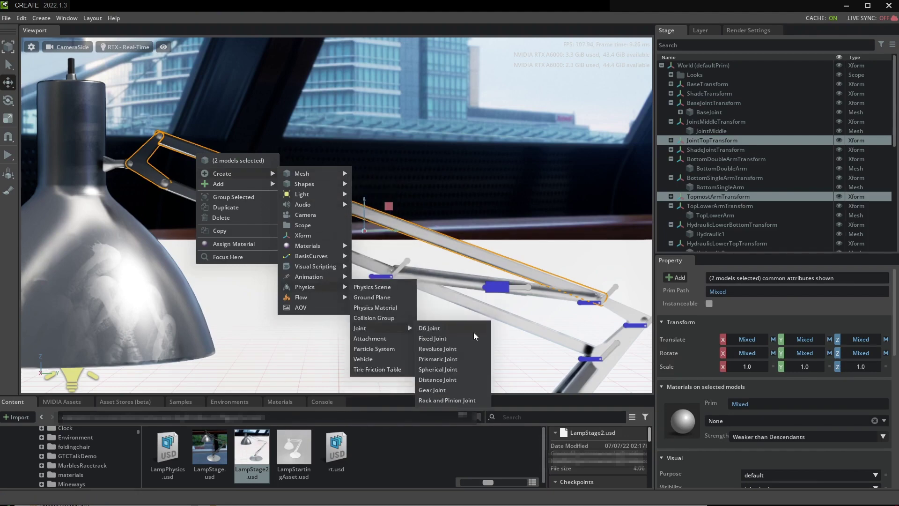
{"action": "left_click", "coordinate": [454, 347]}
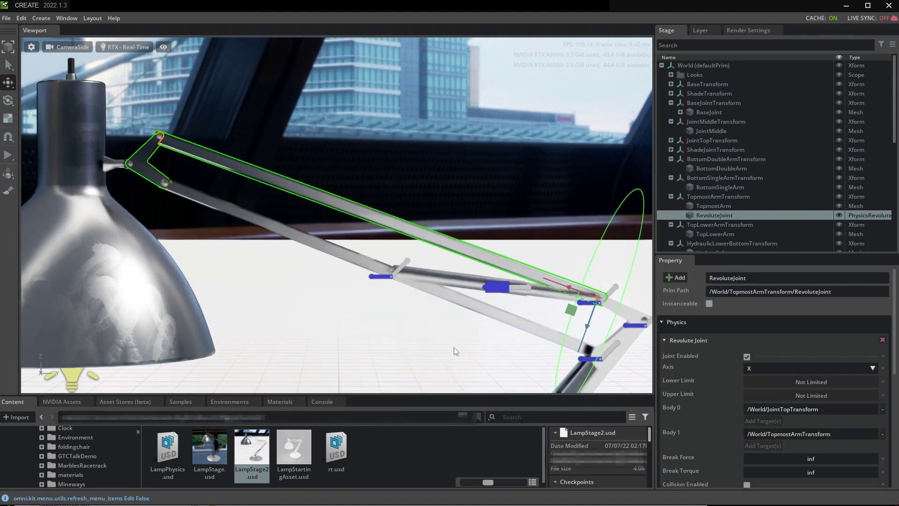
- Set the new joint's axis to Y and move it to the pivot where the topmost arm meets the top joint bracket
{"action": "left_click", "coordinate": [819, 372]}
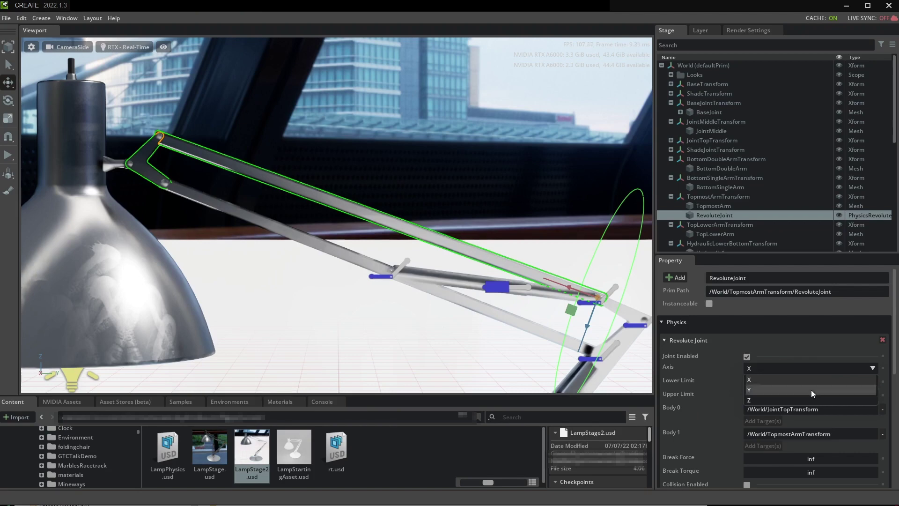
{"action": "left_click", "coordinate": [811, 390]}
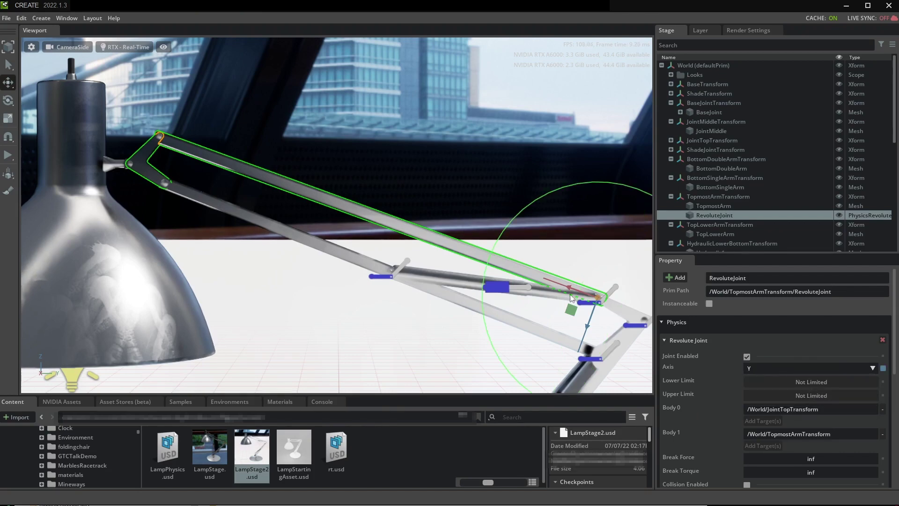
{"action": "left_click_drag", "start_coordinate": [580, 291], "coordinate": [158, 137]}
{"action": "key", "text": "f"}
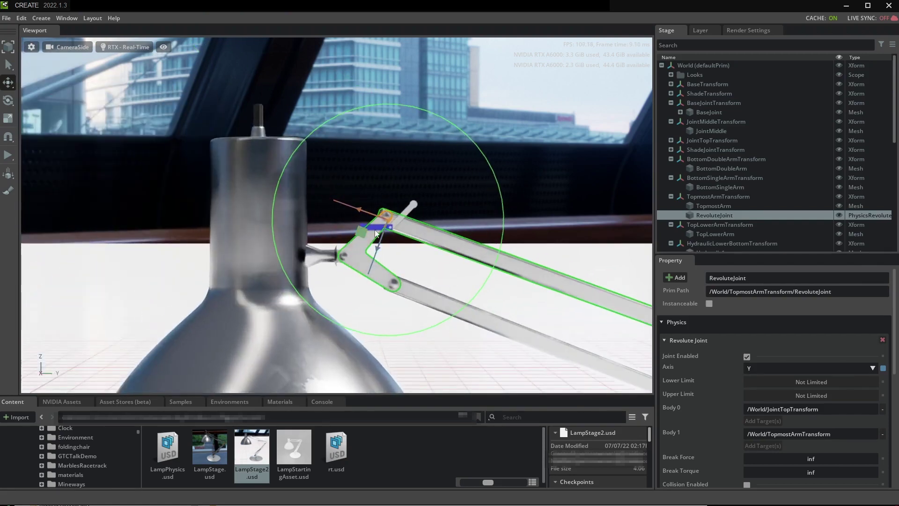
{"action": "left_click_drag", "start_coordinate": [394, 240], "coordinate": [402, 232]}
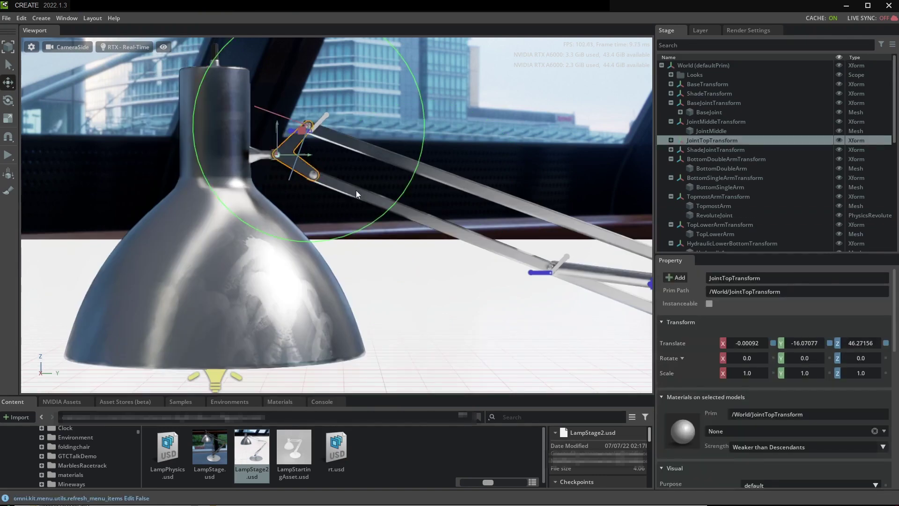
- Create a revolute joint between JointTopTransform and TopLowerArmTransform
{"action": "left_click", "coordinate": [355, 190], "text": "shift"}
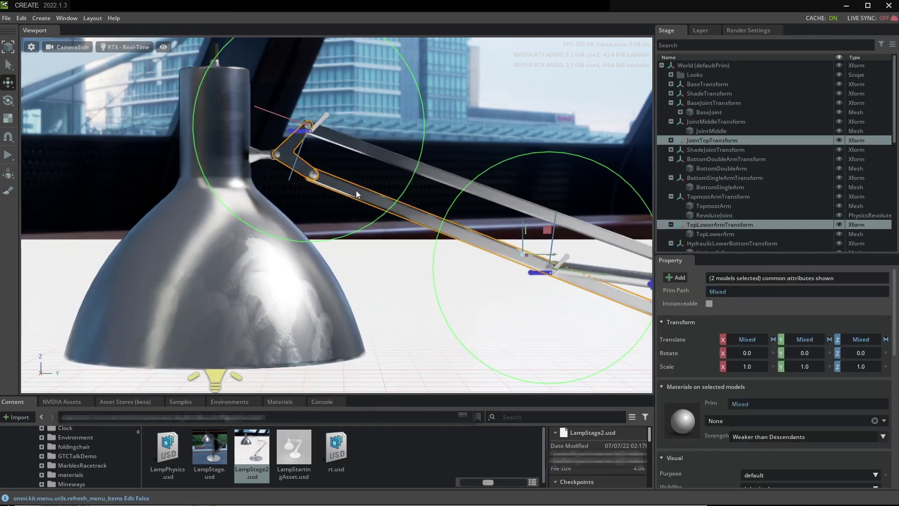
{"action": "right_click", "coordinate": [355, 190]}
{"action": "mouse_move", "coordinate": [388, 212]}
{"action": "mouse_move", "coordinate": [477, 325]}
{"action": "mouse_move", "coordinate": [519, 365]}
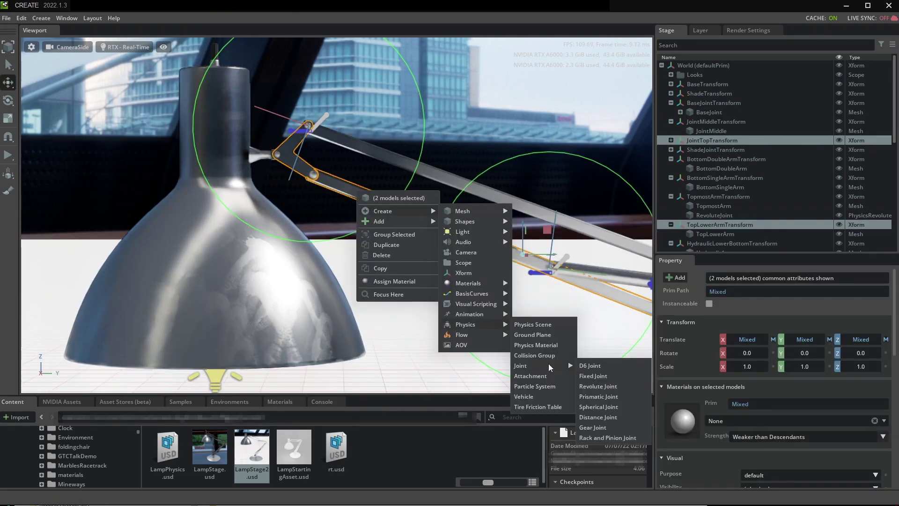
{"action": "left_click", "coordinate": [613, 388]}
- Move the top lower arm's new revolute joint to the pivot at the lower end of the top joint bracket
{"action": "key", "text": "f"}
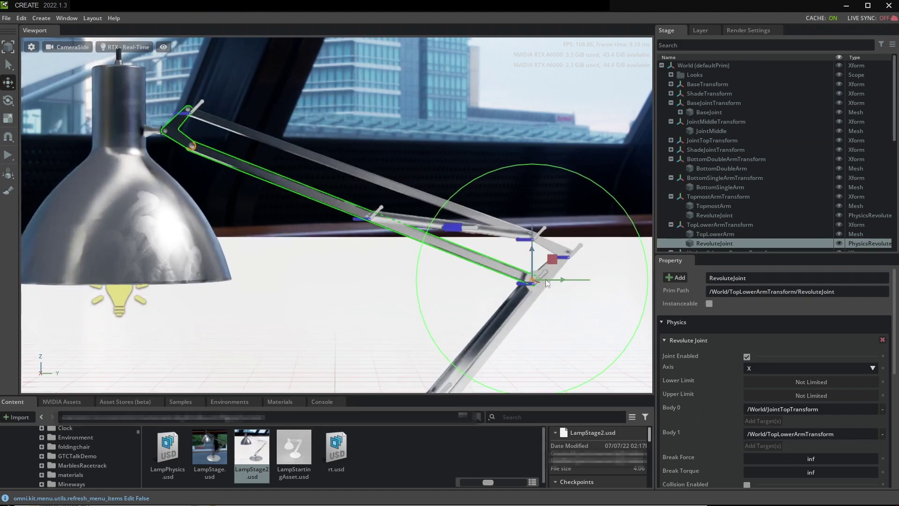
{"action": "left_click_drag", "start_coordinate": [552, 261], "coordinate": [238, 159]}
{"action": "scroll", "coordinate": [229, 162], "scroll_direction": "up", "scroll_amount": 5}
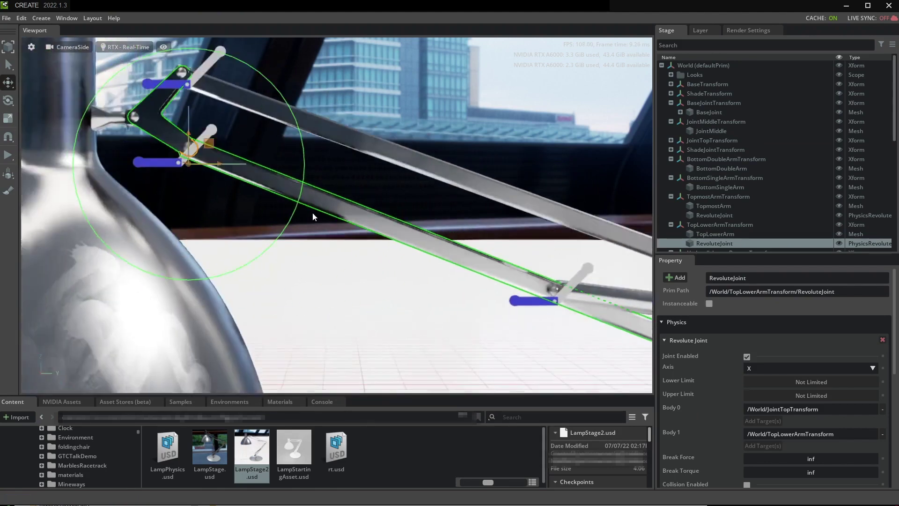
{"action": "key", "text": "f"}
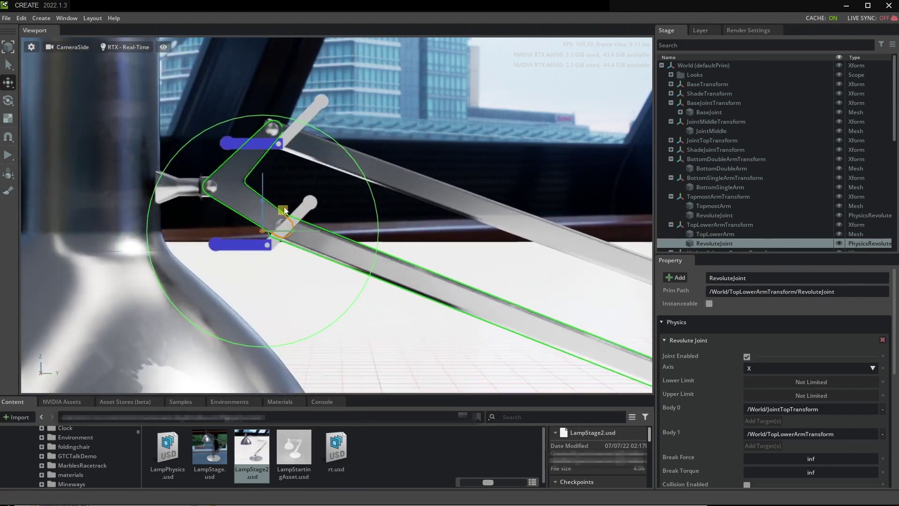
{"action": "left_click_drag", "start_coordinate": [284, 209], "coordinate": [304, 207]}
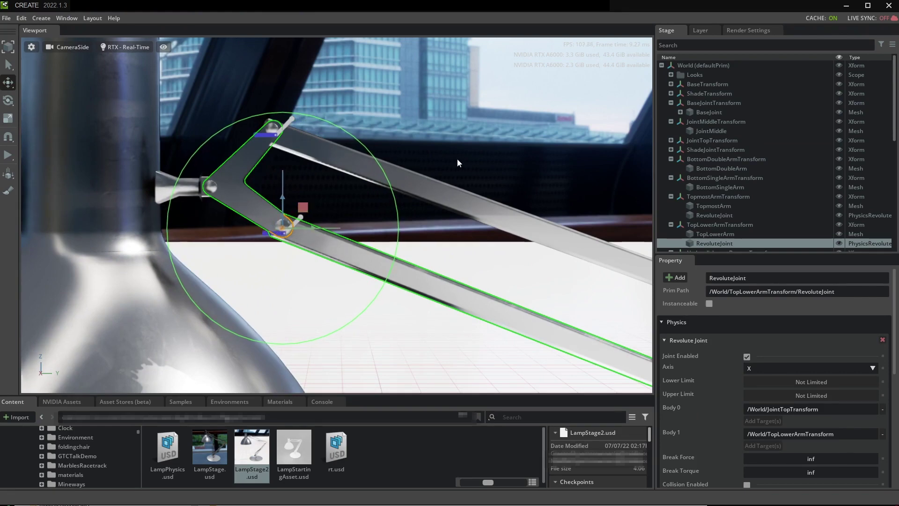
{"action": "left_click", "coordinate": [458, 161]}
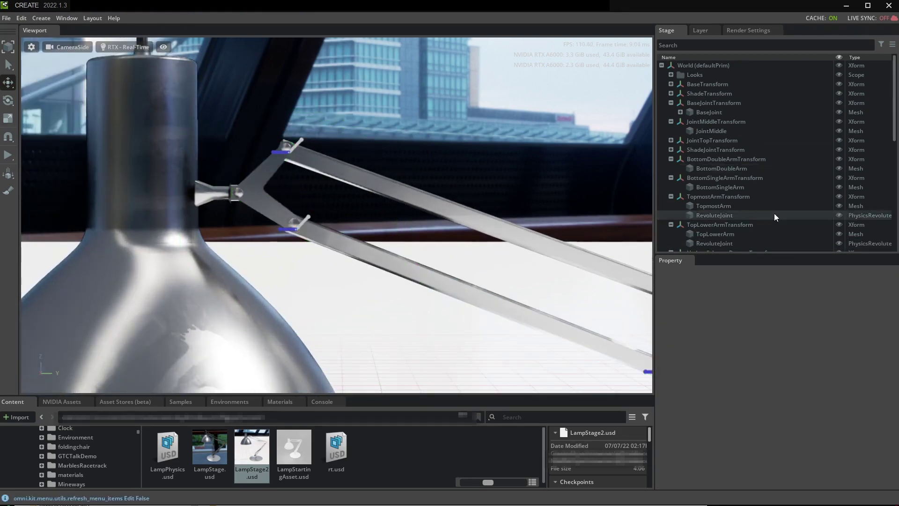
- Move the two new revolute joints into the Joints scope under the names TopUpperArmUpperHinge and TopLowerArmUpperHinge
{"action": "scroll", "coordinate": [749, 224], "scroll_direction": "down", "scroll_amount": 10}
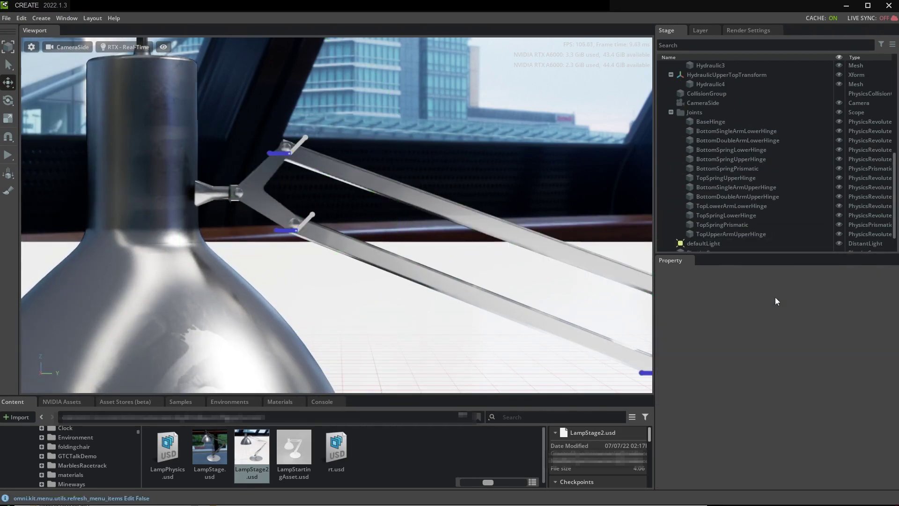
{"action": "scroll", "coordinate": [760, 120], "scroll_direction": "up", "scroll_amount": 5}
{"action": "scroll", "coordinate": [768, 187], "scroll_direction": "down", "scroll_amount": 6}
{"action": "left_click", "coordinate": [731, 205]}
{"action": "left_click", "coordinate": [396, 276]}
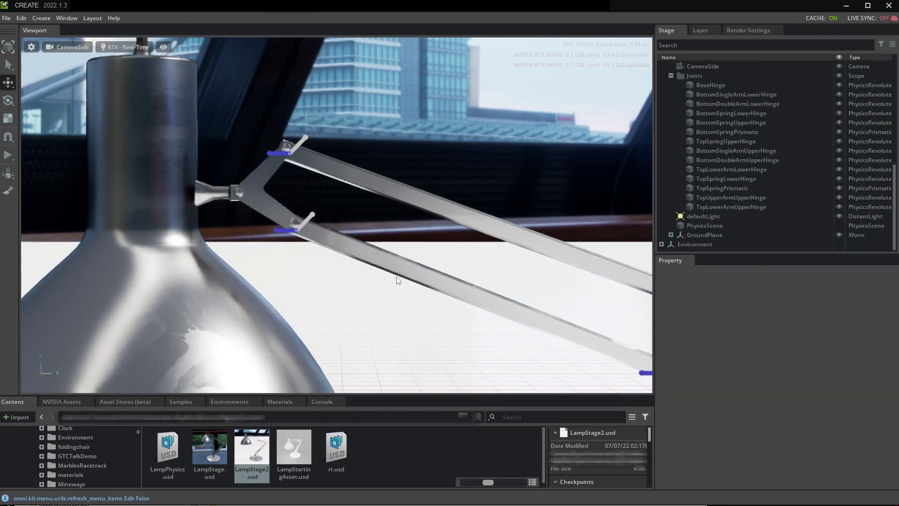
- Run the simulation, pull on the lamp's middle joint to test the new upper hinges, and reset it
{"action": "key", "text": "space"}
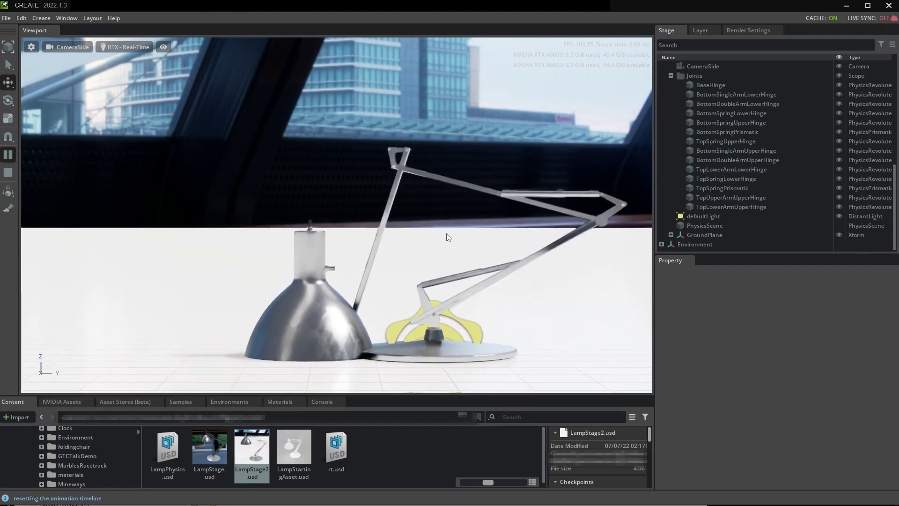
{"action": "mouse_move", "coordinate": [602, 219]}
{"action": "left_mouse_down", "text": "shift"}
{"action": "mouse_move", "coordinate": [604, 198]}
{"action": "mouse_move", "coordinate": [594, 212]}
{"action": "mouse_move", "coordinate": [609, 212]}
{"action": "left_mouse_up", "text": "shift"}
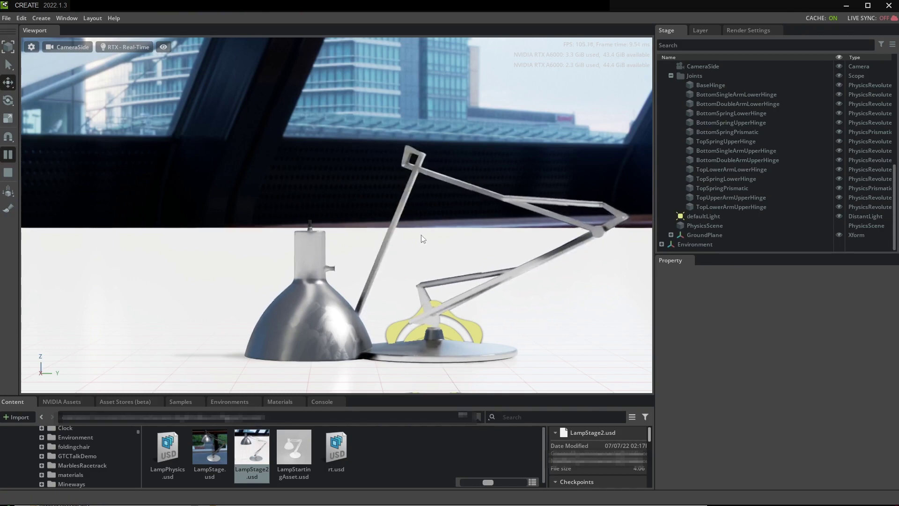
{"action": "key", "text": "space"}
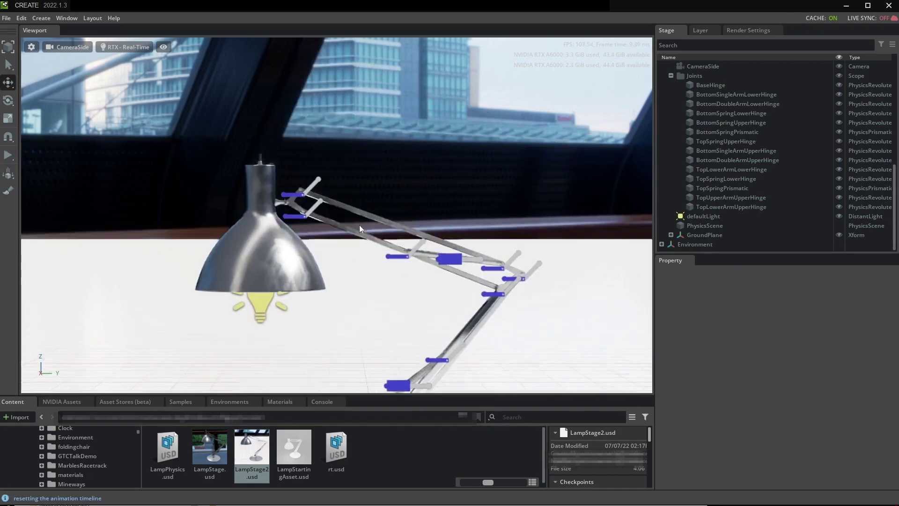
- Create a revolute joint between JointMiddleTransform and TopmostArmTransform with its axis set to Y
{"action": "scroll", "coordinate": [359, 225], "scroll_direction": "up", "scroll_amount": 6}
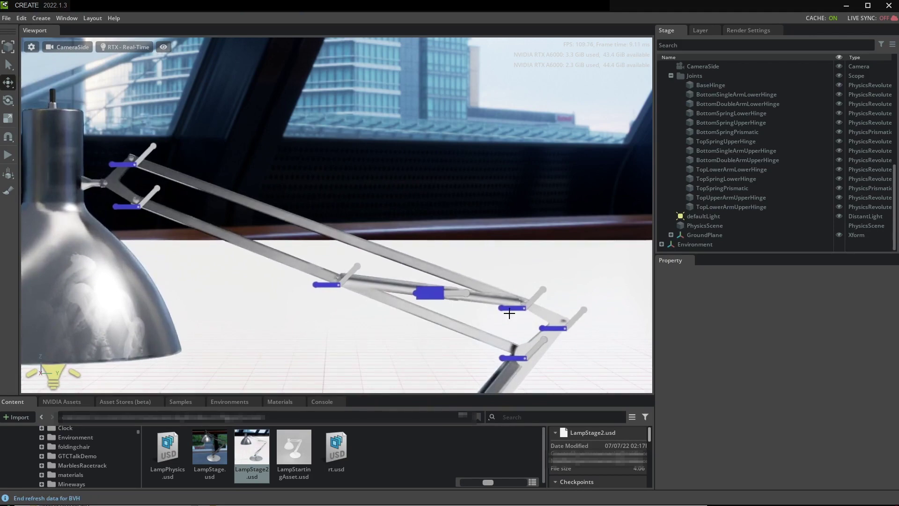
{"action": "scroll", "coordinate": [508, 290], "scroll_direction": "up", "scroll_amount": 5}
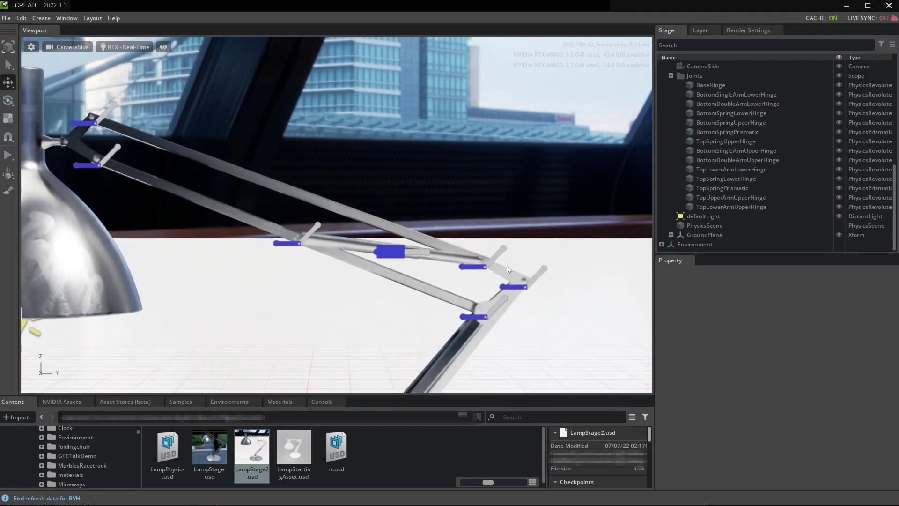
{"action": "left_click", "coordinate": [395, 237]}
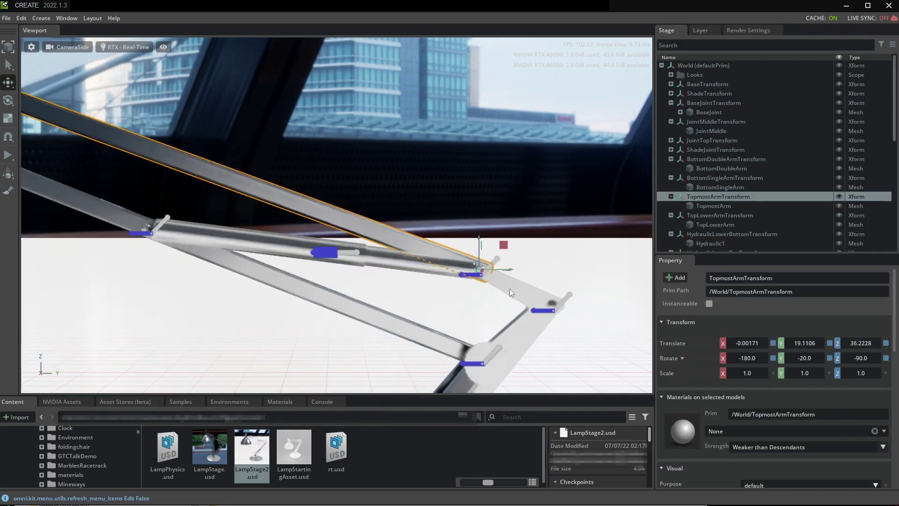
{"action": "left_click", "coordinate": [509, 291]}
{"action": "left_click", "coordinate": [400, 240], "text": "shift"}
{"action": "right_click", "coordinate": [401, 241]}
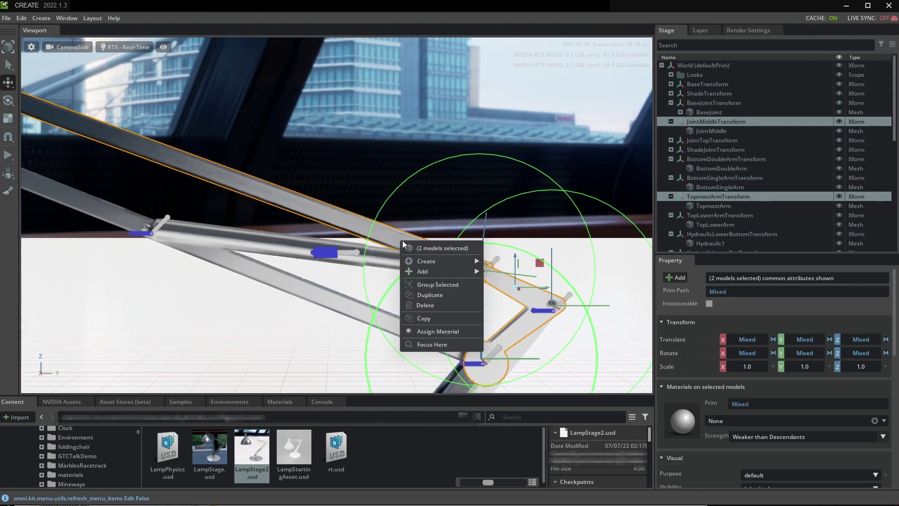
{"action": "mouse_move", "coordinate": [434, 261]}
{"action": "mouse_move", "coordinate": [518, 375]}
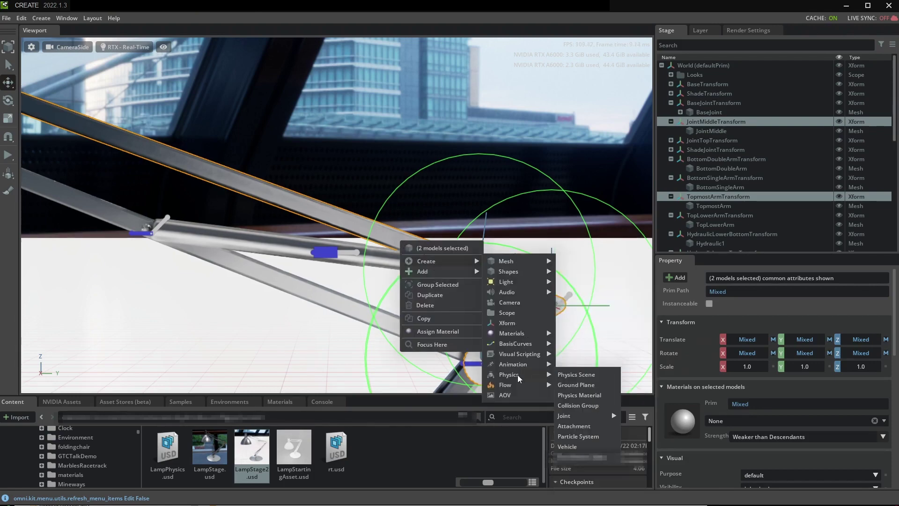
{"action": "mouse_move", "coordinate": [587, 420]}
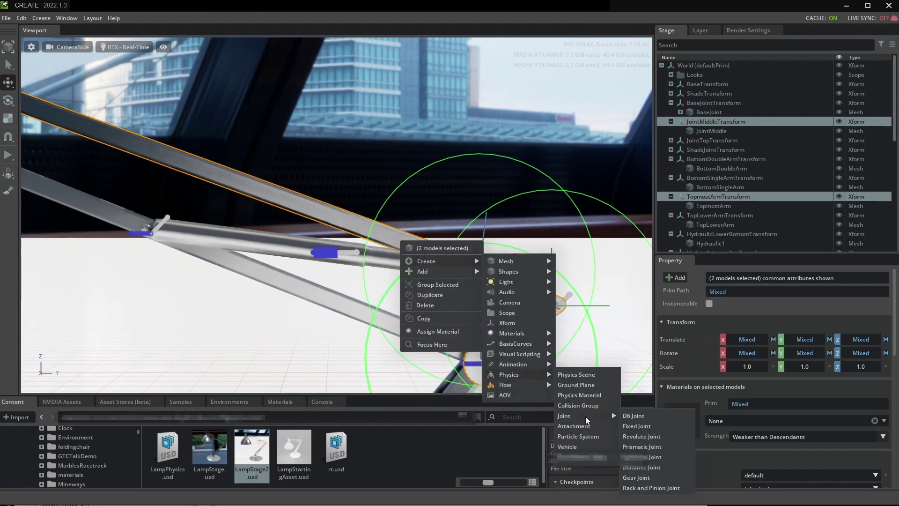
{"action": "left_click", "coordinate": [651, 437]}
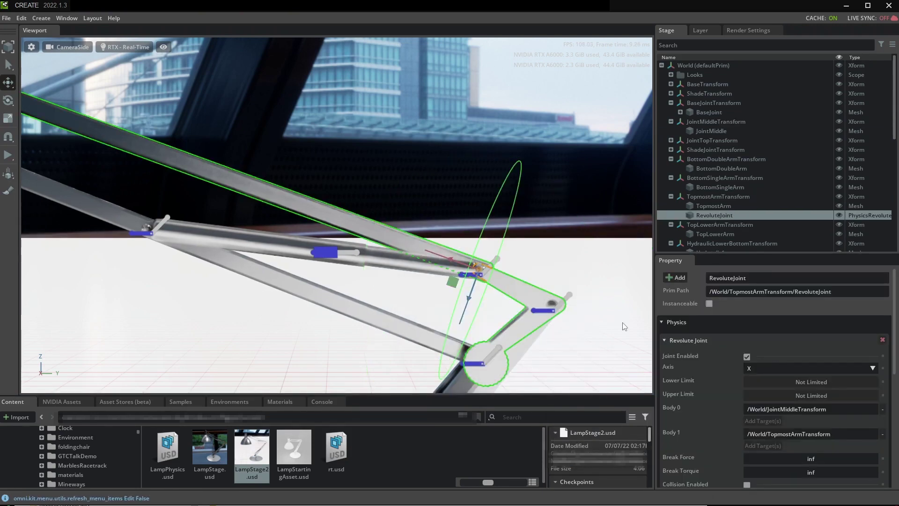
{"action": "left_click", "coordinate": [766, 369]}
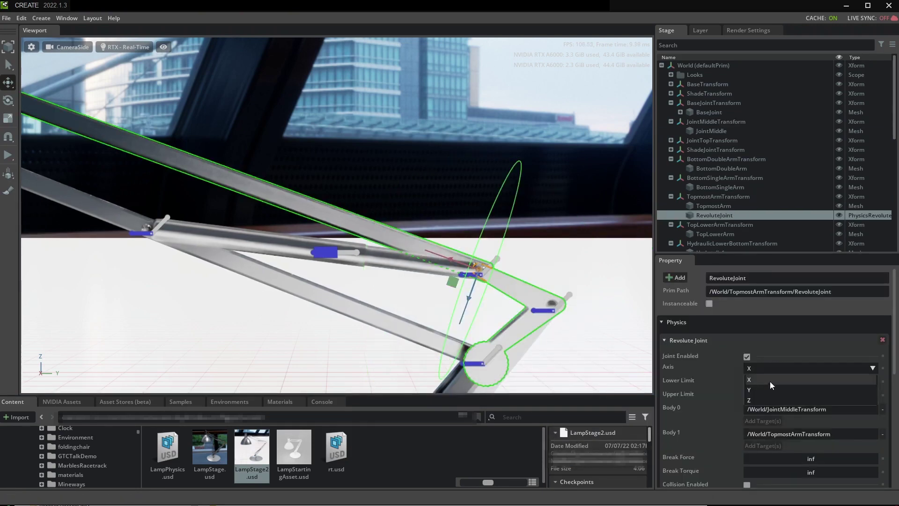
{"action": "left_click", "coordinate": [768, 386]}
- Run the simulation with the whole lamp in view to test the topmost arm's joint to the middle bracket
{"action": "scroll", "coordinate": [423, 194], "scroll_direction": "up", "scroll_amount": 5}
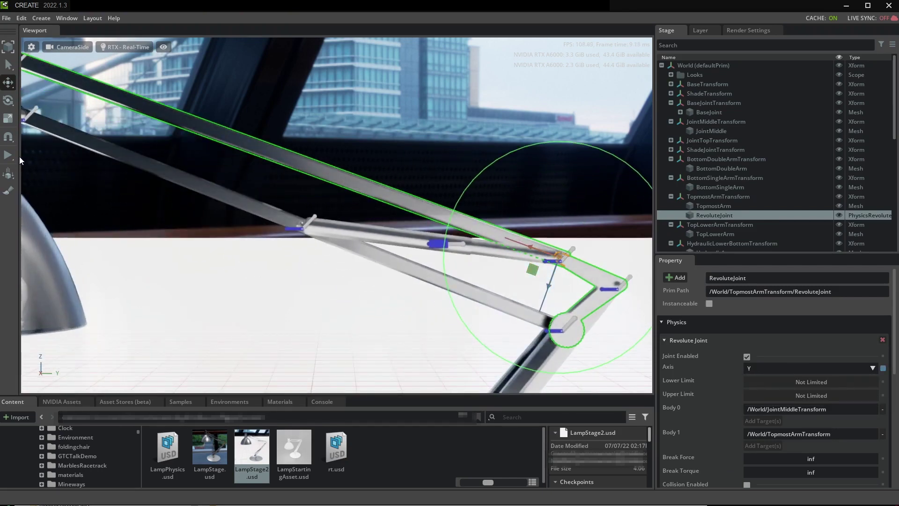
{"action": "scroll", "coordinate": [266, 192], "scroll_direction": "down", "scroll_amount": 5}
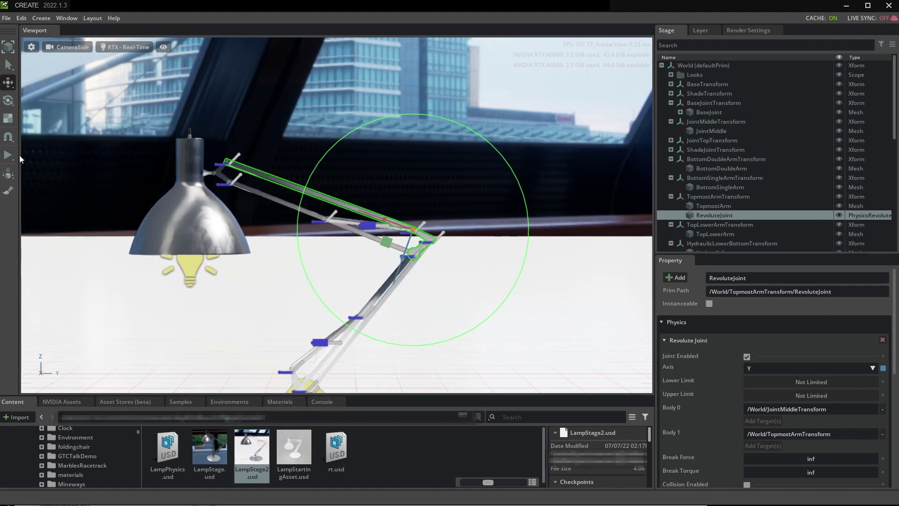
{"action": "left_click", "coordinate": [10, 156]}
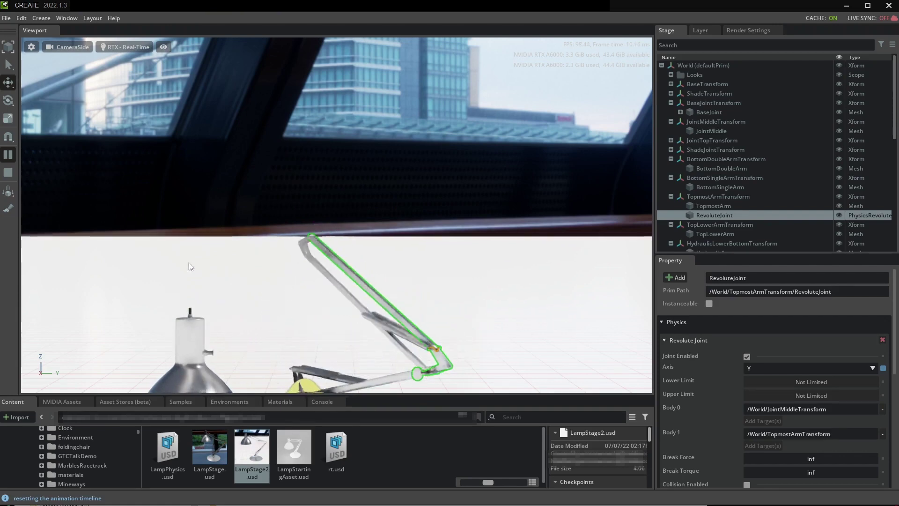
- Reset the simulation and frame the view on the lamp shade where it meets the top bracket
{"action": "left_click", "coordinate": [8, 172]}
{"action": "left_click", "coordinate": [201, 197]}
{"action": "key", "text": "f"}
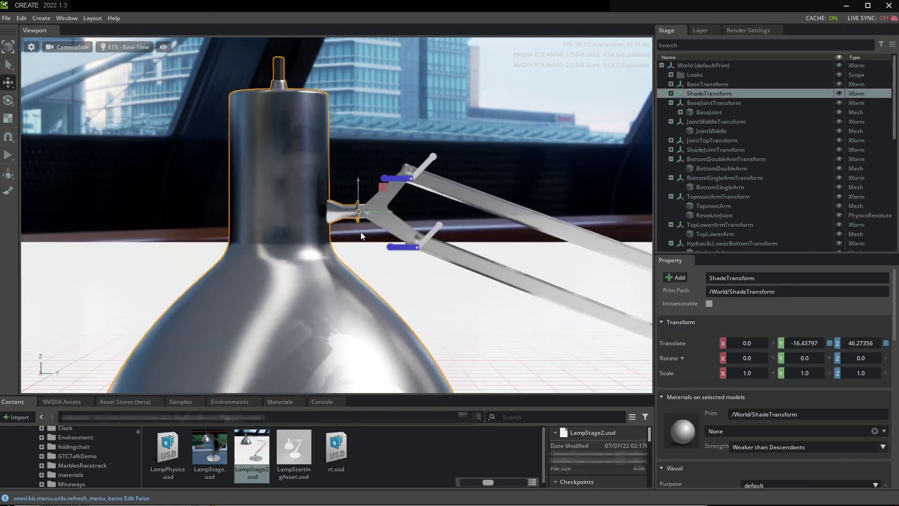
{"action": "scroll", "coordinate": [361, 232], "scroll_direction": "up", "scroll_amount": 4}
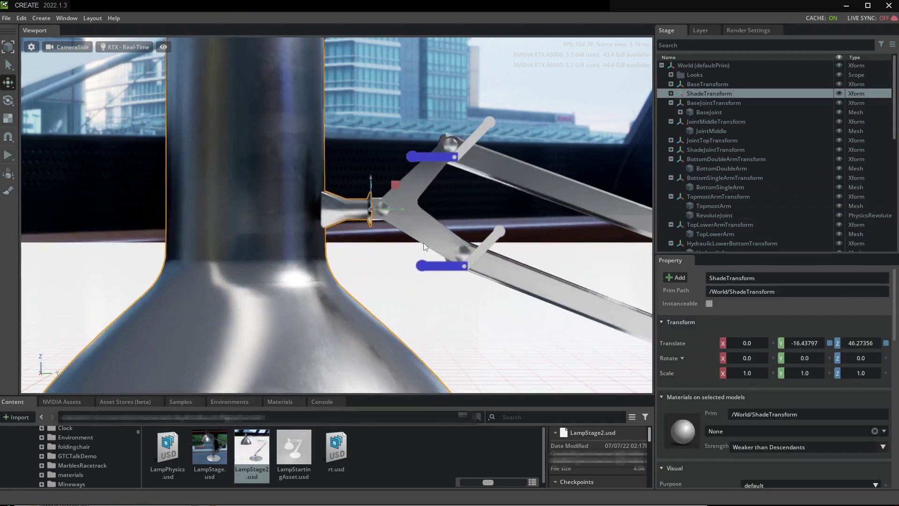
{"action": "right_click_drag", "start_coordinate": [423, 242], "coordinate": [588, 173]}
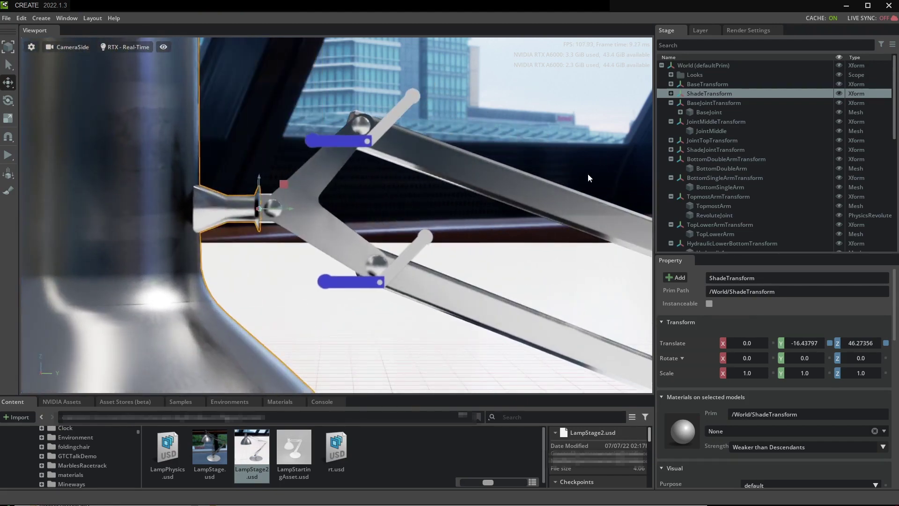
{"action": "scroll", "coordinate": [386, 254], "scroll_direction": "down", "scroll_amount": 3}
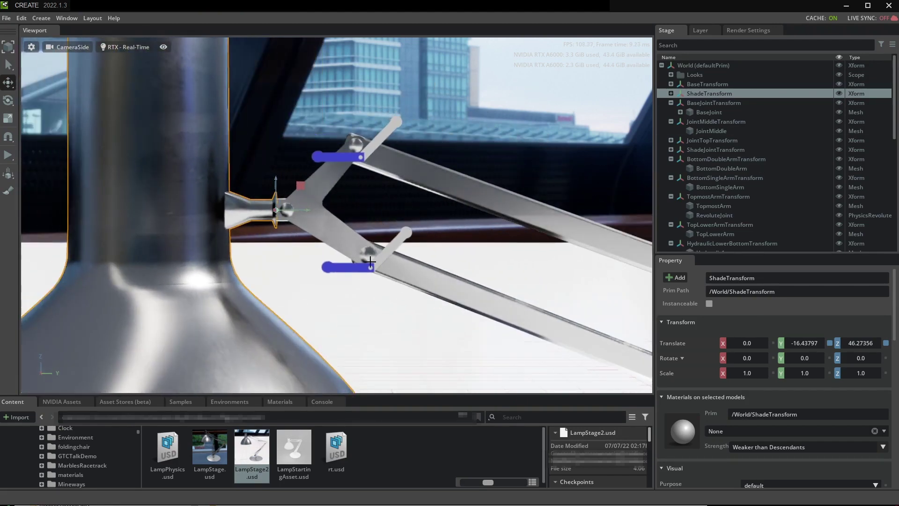
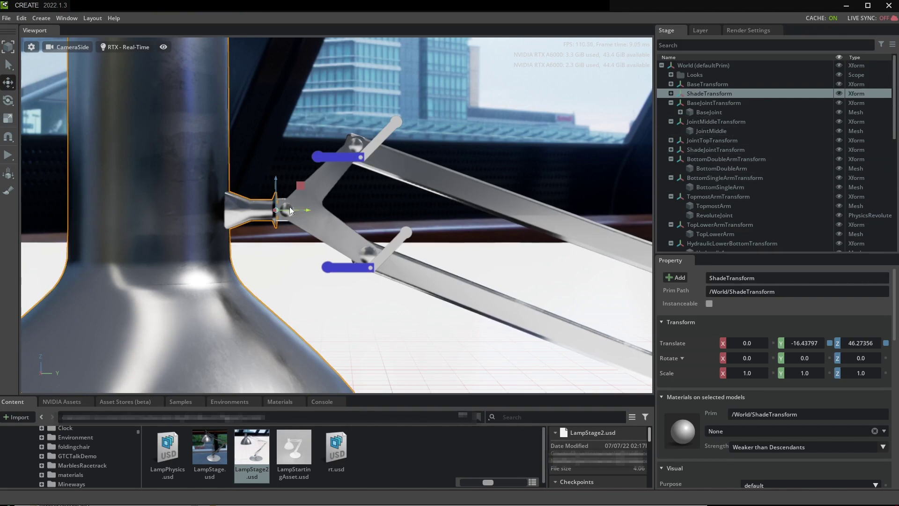
- Create a revolute joint between JointTopTransform and ShadeJointTransform
{"action": "left_click", "coordinate": [283, 219]}
{"action": "scroll", "coordinate": [281, 213], "scroll_direction": "up", "scroll_amount": 2}
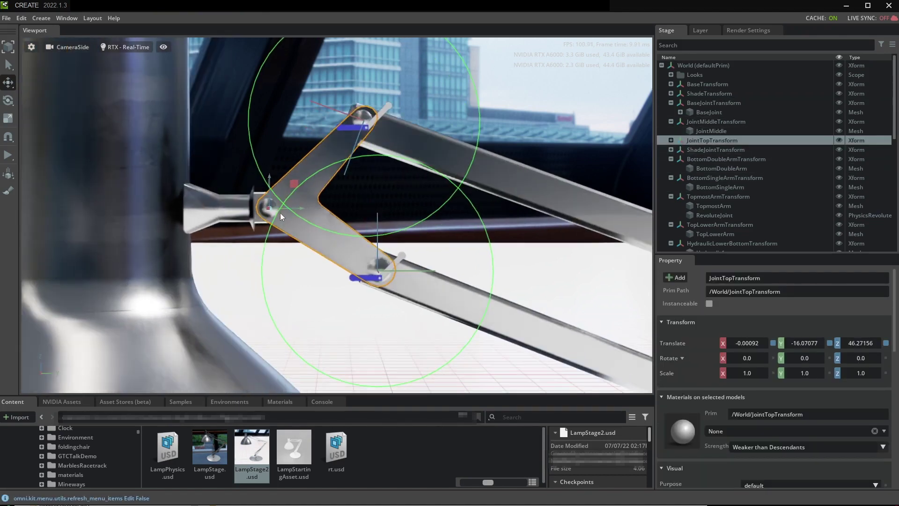
{"action": "left_click", "coordinate": [256, 193]}
{"action": "scroll", "coordinate": [273, 219], "scroll_direction": "up", "scroll_amount": 2}
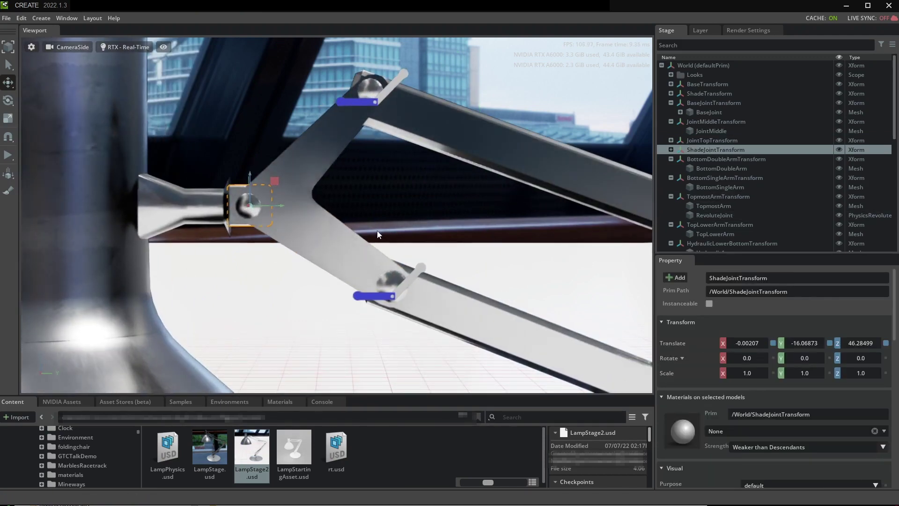
{"action": "left_click", "coordinate": [311, 159], "text": "shift"}
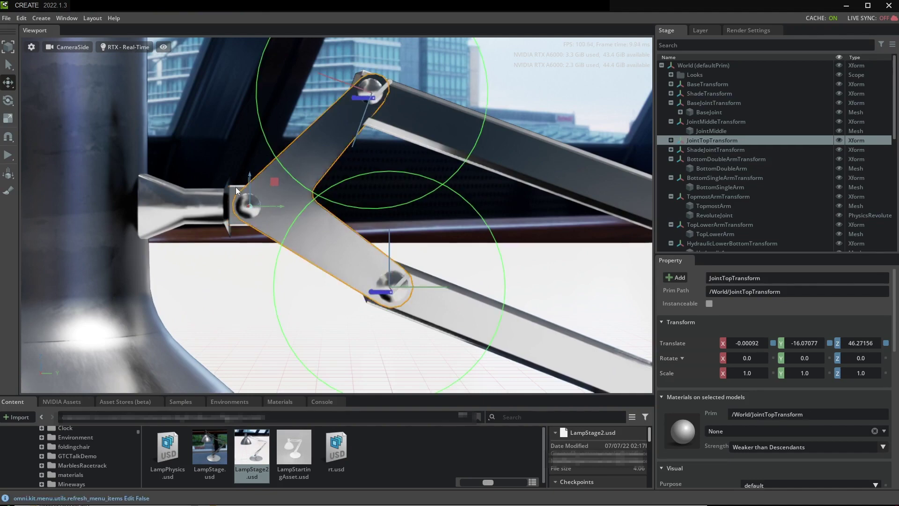
{"action": "right_click", "coordinate": [235, 186]}
{"action": "mouse_move", "coordinate": [274, 219]}
{"action": "mouse_move", "coordinate": [360, 319]}
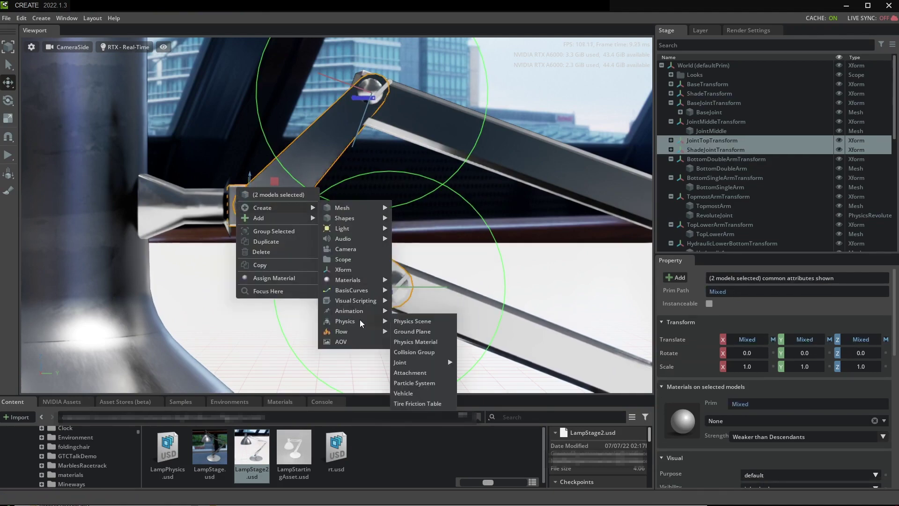
{"action": "mouse_move", "coordinate": [426, 361]}
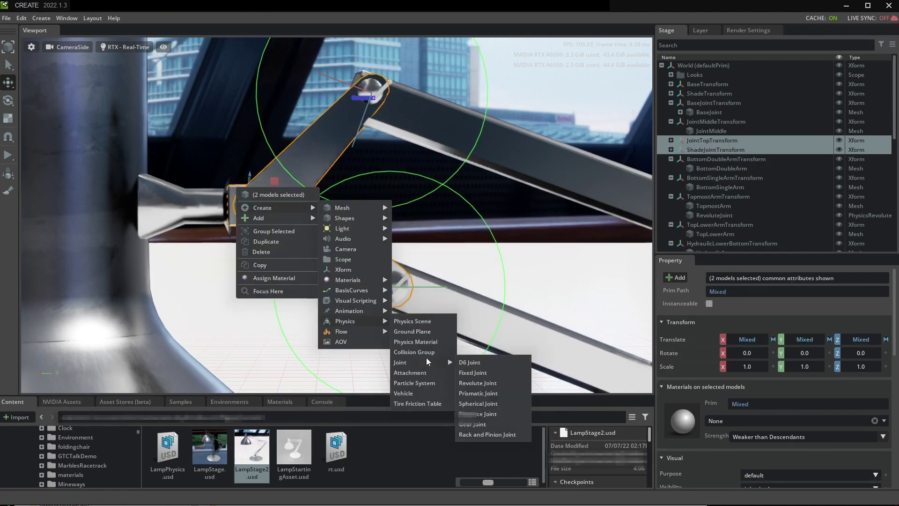
{"action": "left_click", "coordinate": [484, 372]}
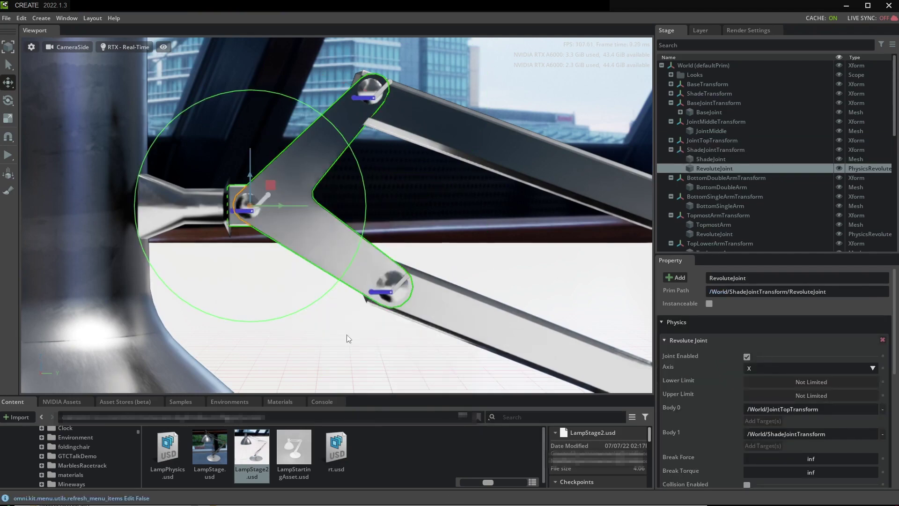
- Run the simulation to test the hinge between the top bracket and the shade joint, and reset it
{"action": "key", "text": "space"}
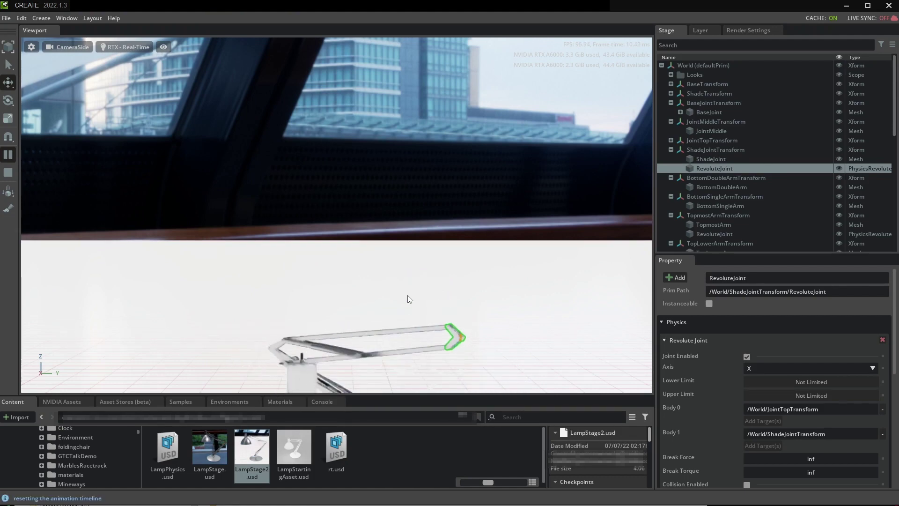
{"action": "left_click", "coordinate": [8, 172]}
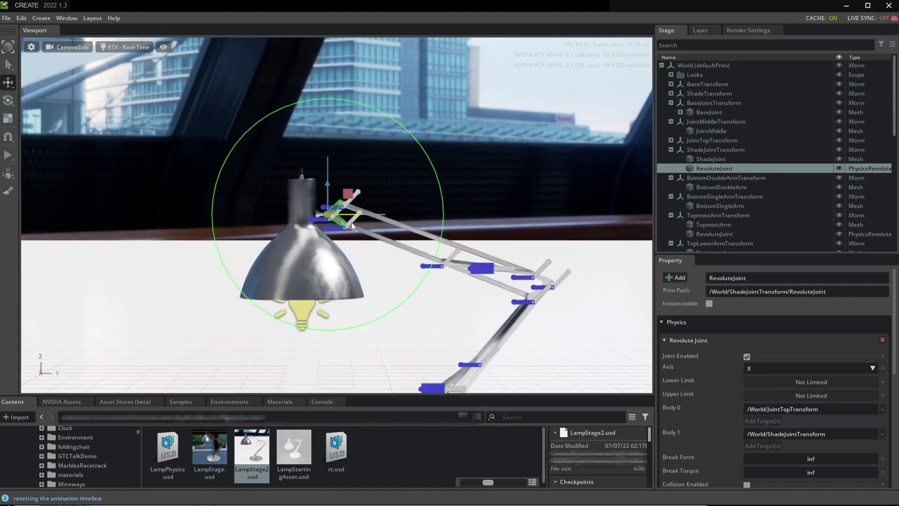
{"action": "scroll", "coordinate": [352, 224], "scroll_direction": "up", "scroll_amount": 8}
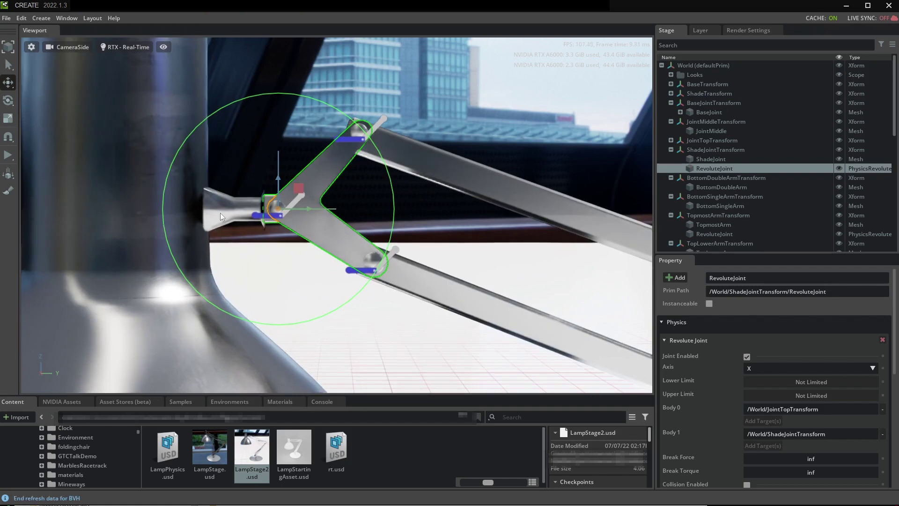
{"action": "left_click", "coordinate": [215, 208]}
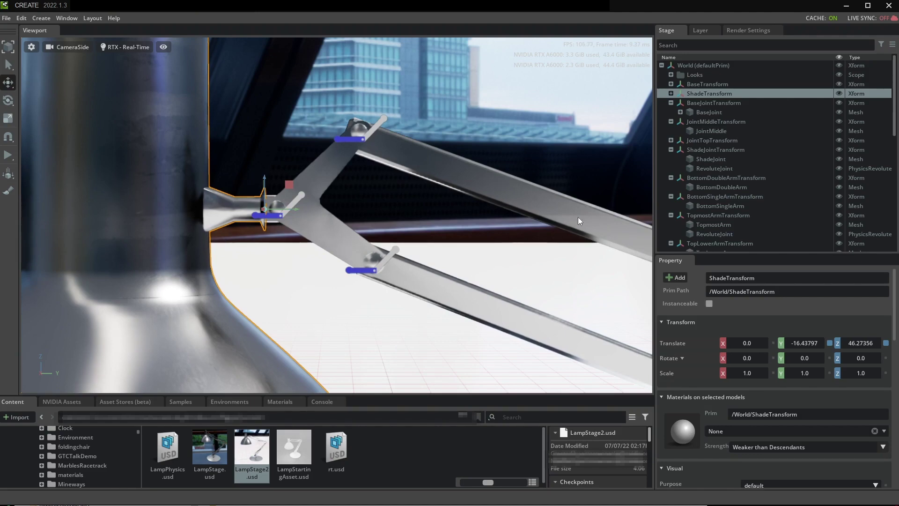
- Move the shade joint's new revolute joint into the Joints scope and rename it LampShadeFirstHinge
{"action": "scroll", "coordinate": [710, 133], "scroll_direction": "down", "scroll_amount": 3}
{"action": "left_click", "coordinate": [715, 159]}
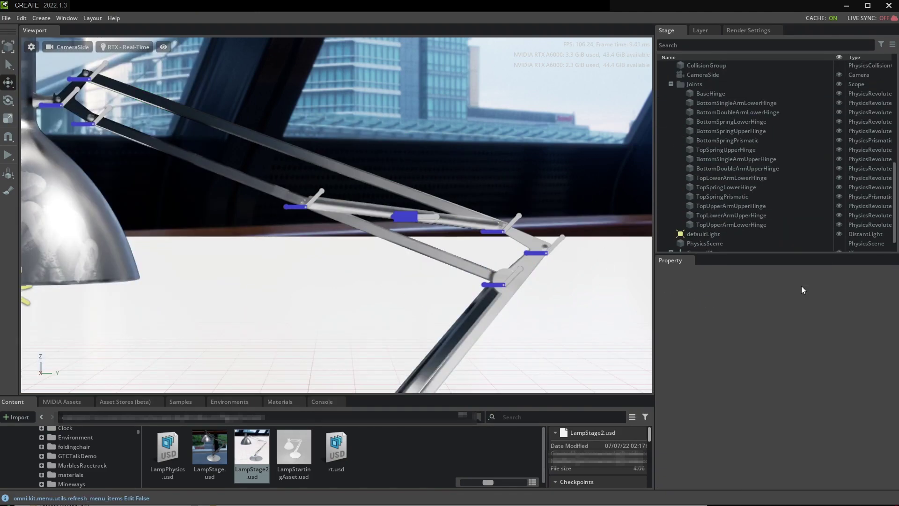
{"action": "double_click", "coordinate": [744, 170]}
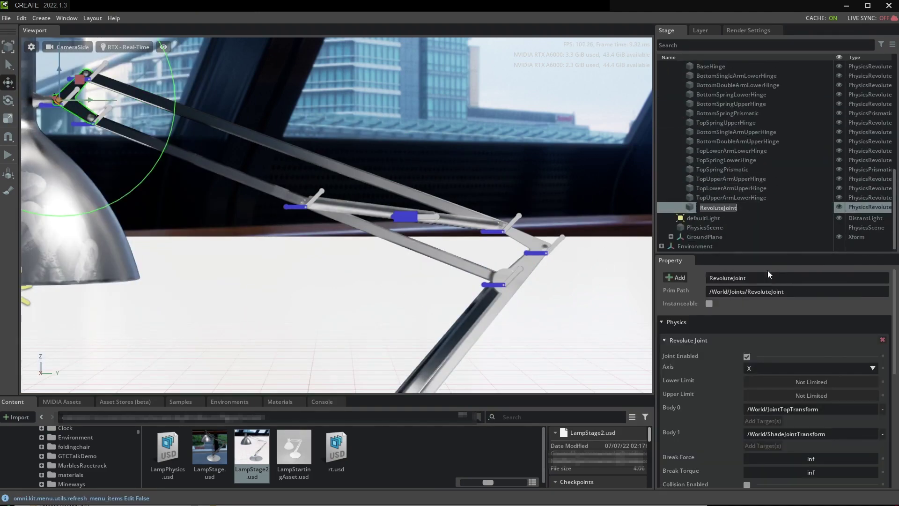
{"action": "type", "text": "LampShadeFirstHinge"}
{"action": "key", "text": "Return"}
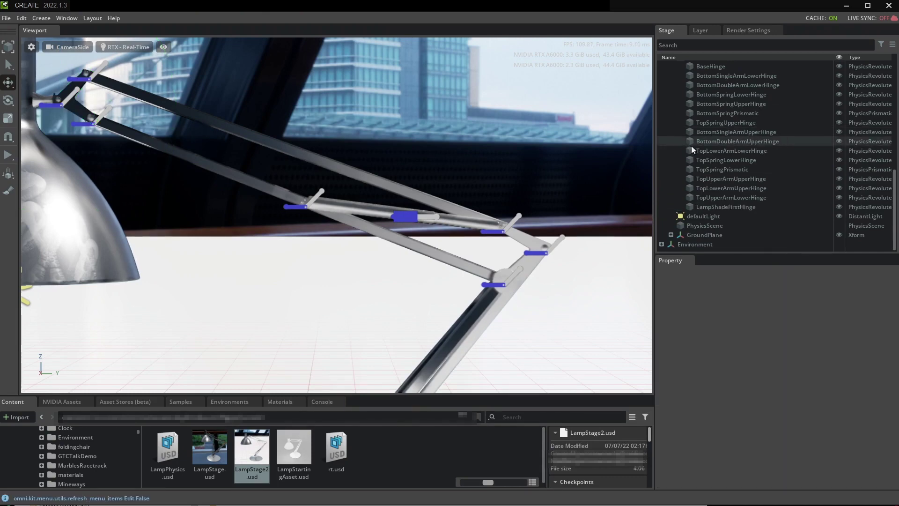
- Create a revolute joint between ShadeTransform and ShadeJointTransform with its axis set to Y
{"action": "scroll", "coordinate": [737, 144], "scroll_direction": "up", "scroll_amount": 10}
{"action": "middle_click_drag", "start_coordinate": [325, 123], "coordinate": [560, 138]}
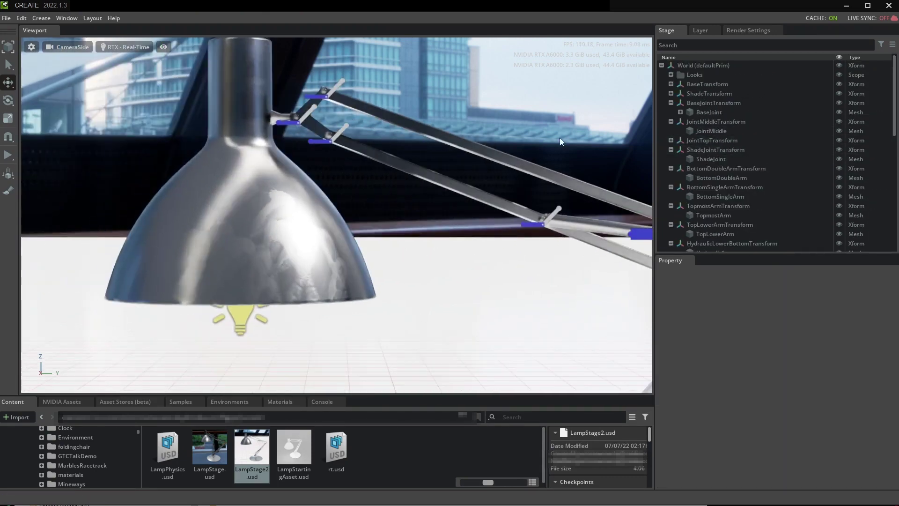
{"action": "left_click", "coordinate": [242, 128]}
{"action": "scroll", "coordinate": [348, 151], "scroll_direction": "up", "scroll_amount": 5}
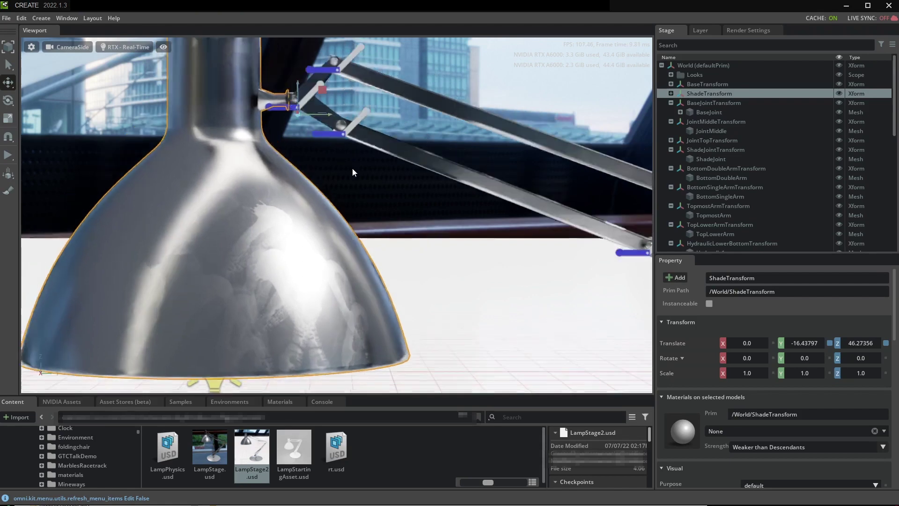
{"action": "scroll", "coordinate": [352, 168], "scroll_direction": "down", "scroll_amount": 5}
{"action": "scroll", "coordinate": [400, 281], "scroll_direction": "up", "scroll_amount": 4}
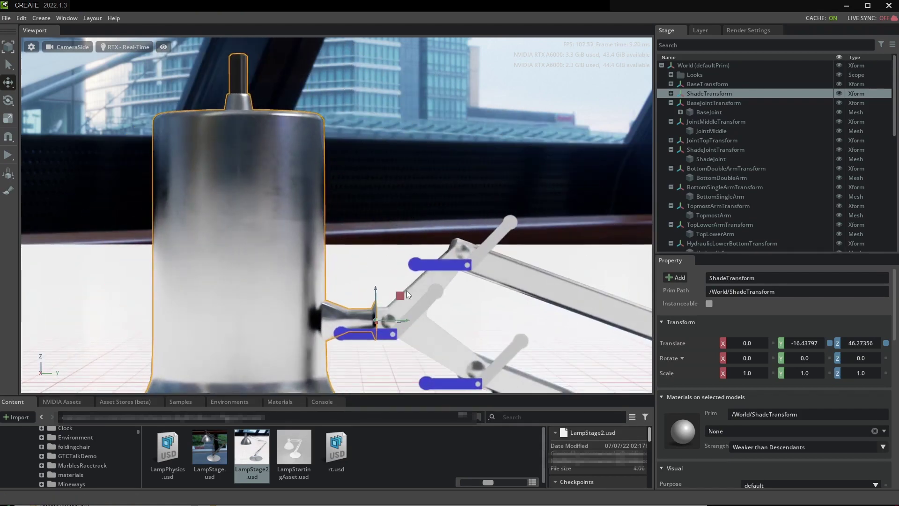
{"action": "left_click", "coordinate": [382, 310], "text": "shift"}
{"action": "middle_click_drag", "start_coordinate": [561, 293], "coordinate": [534, 217]}
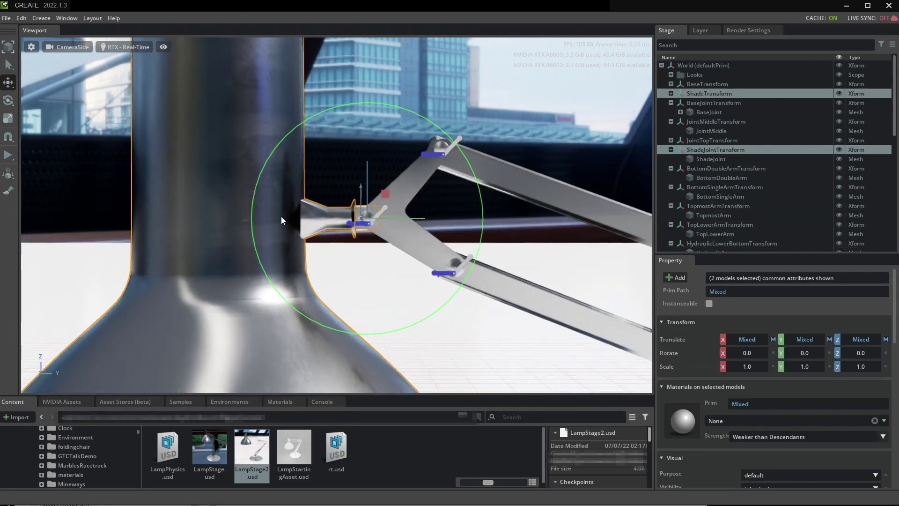
{"action": "right_click", "coordinate": [277, 231]}
{"action": "mouse_move", "coordinate": [309, 249]}
{"action": "mouse_move", "coordinate": [388, 361]}
{"action": "mouse_move", "coordinate": [464, 404]}
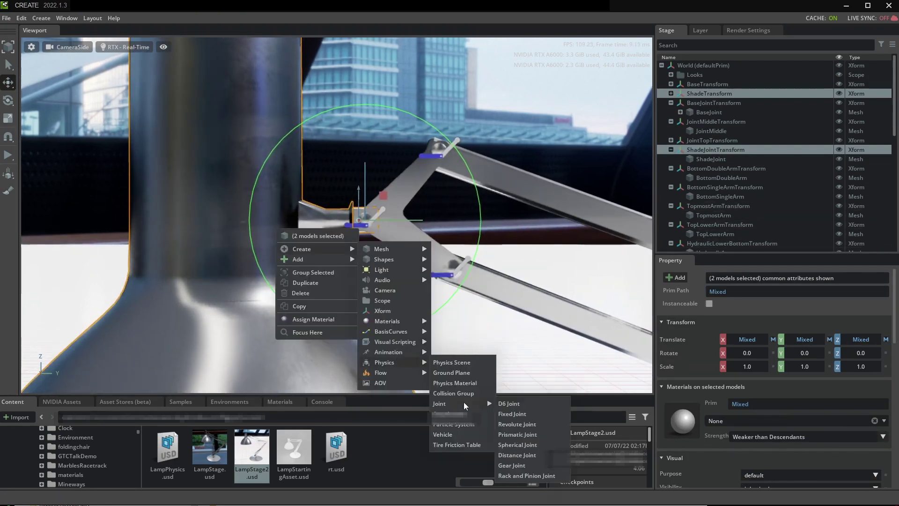
{"action": "left_click", "coordinate": [525, 424]}
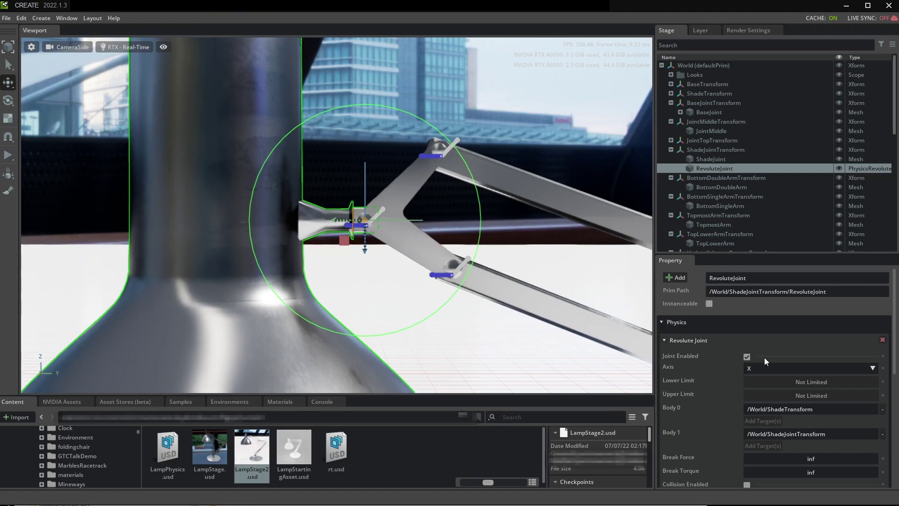
{"action": "left_click", "coordinate": [782, 368]}
{"action": "left_click", "coordinate": [780, 393]}
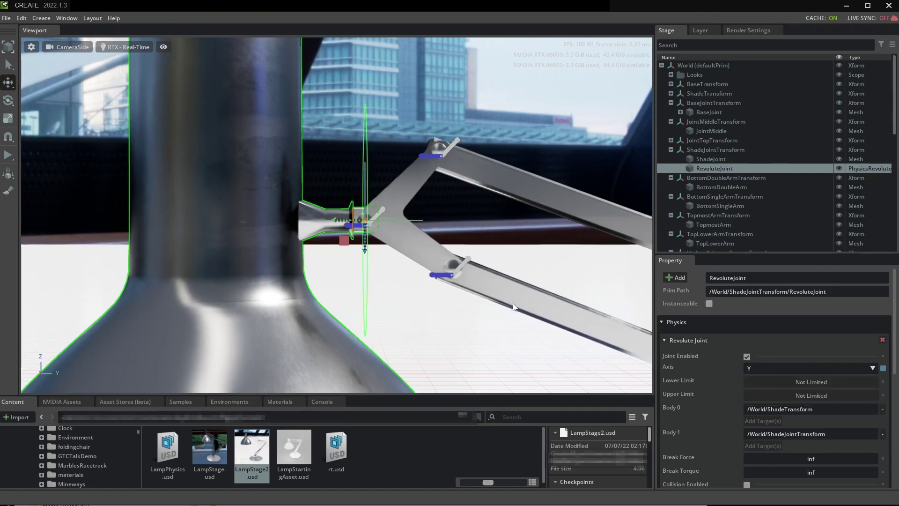
- Move the lamp shade's new revolute joint into the Joints scope under the name LampShadeSecondHinge
{"action": "scroll", "coordinate": [742, 208], "scroll_direction": "down", "scroll_amount": 10}
{"action": "left_click", "coordinate": [742, 207]}
- Run the simulation with the whole lamp in view to test the attached shade, and reset it
{"action": "key", "text": "space"}
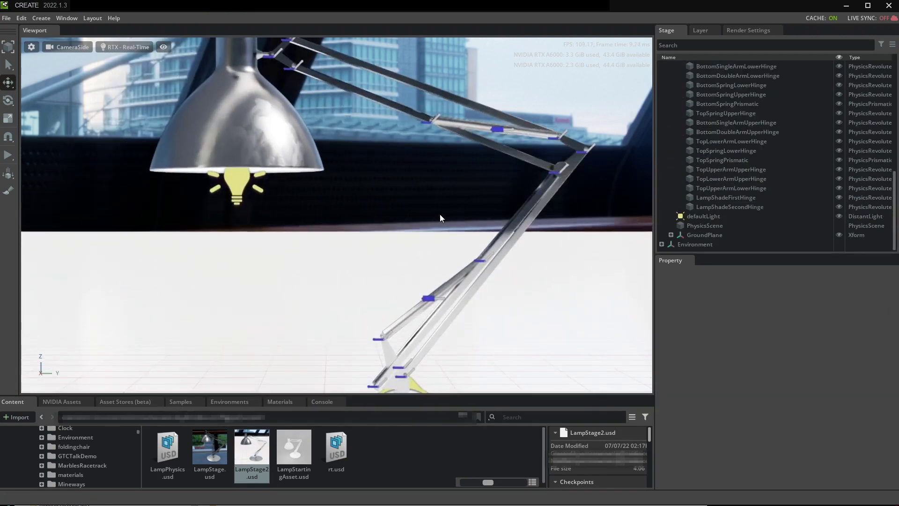
{"action": "left_click", "coordinate": [14, 158]}
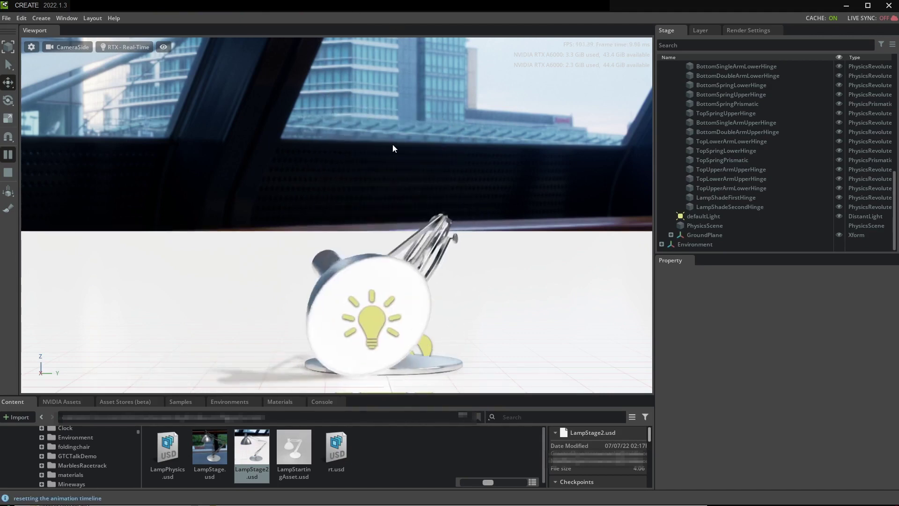
{"action": "left_click", "coordinate": [11, 173]}
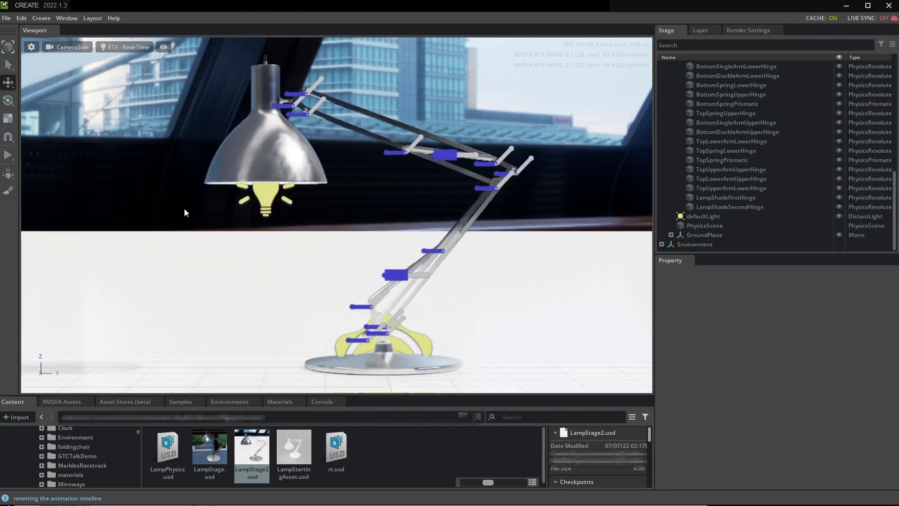